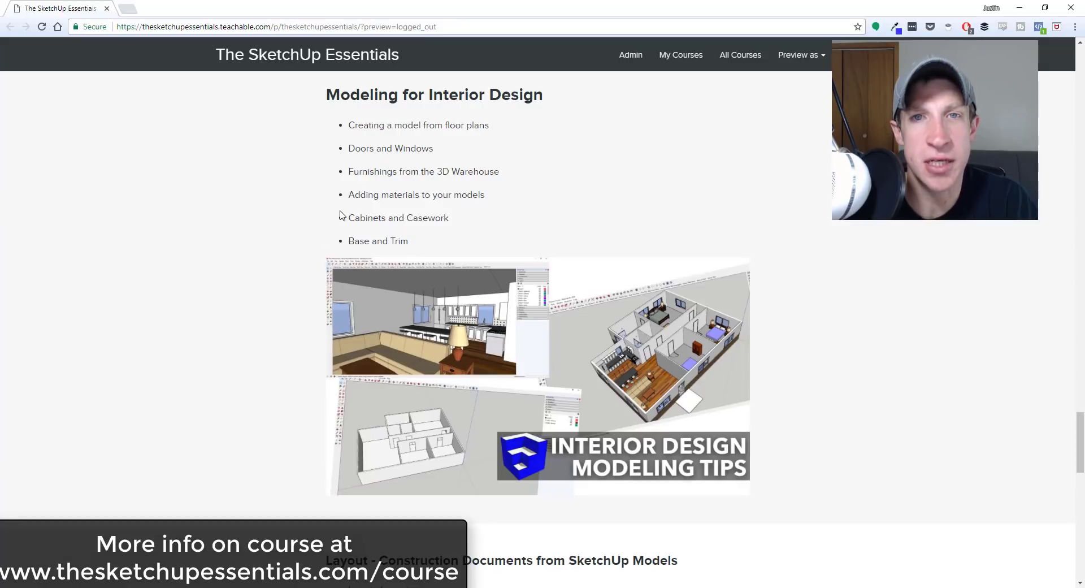
pyautogui.scroll(-7, 313, 213)
pyautogui.scroll(-1, 305, 213)
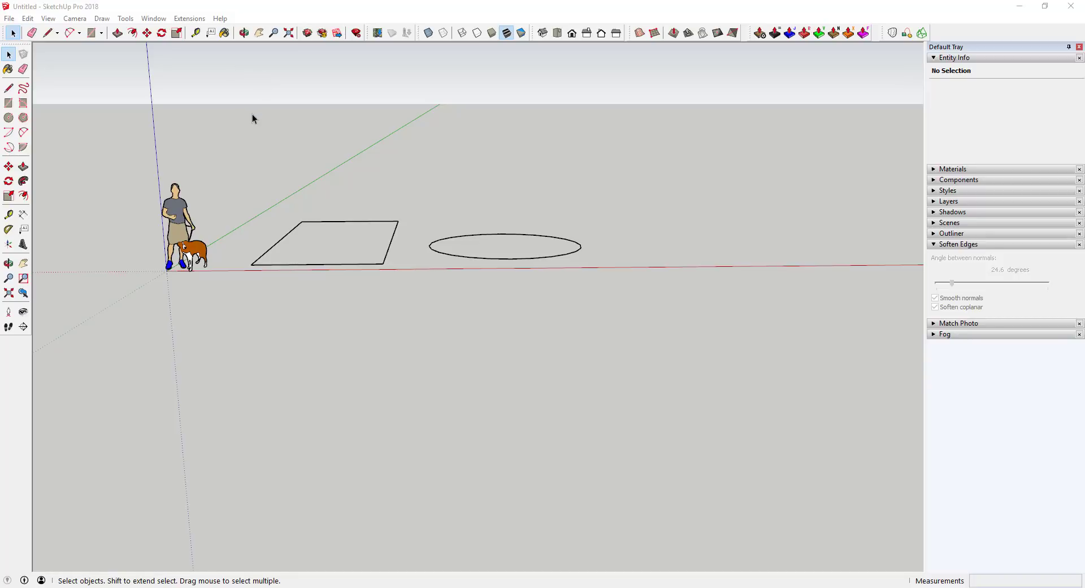
# Step: Look up the Soap Skin & Bubble extension in the Extension Warehouse, view its page, and close the warehouse
pyautogui.click(187, 19)
pyautogui.moveTo(166, 19)
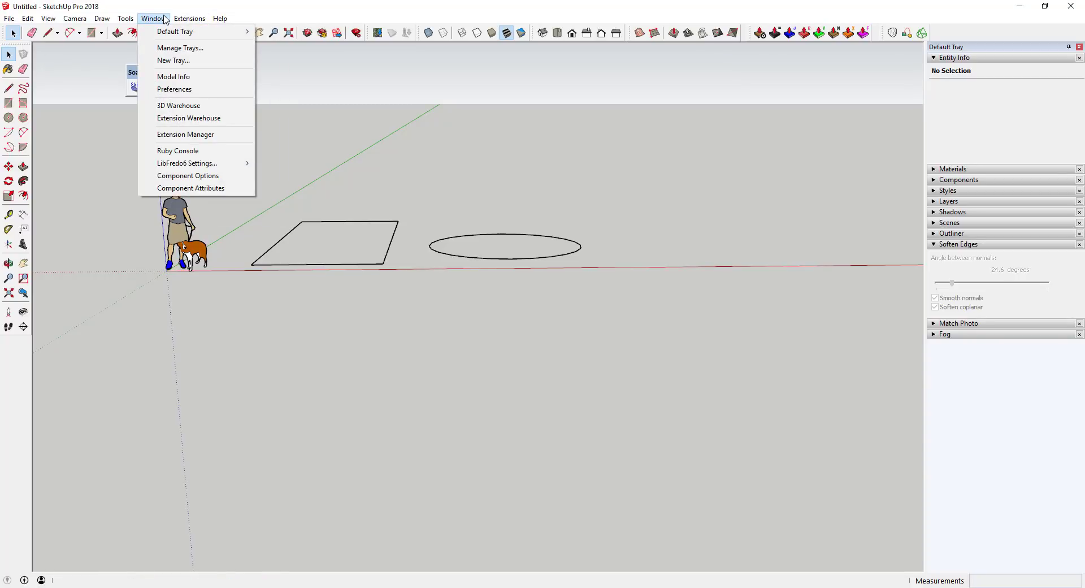
pyautogui.click(189, 118)
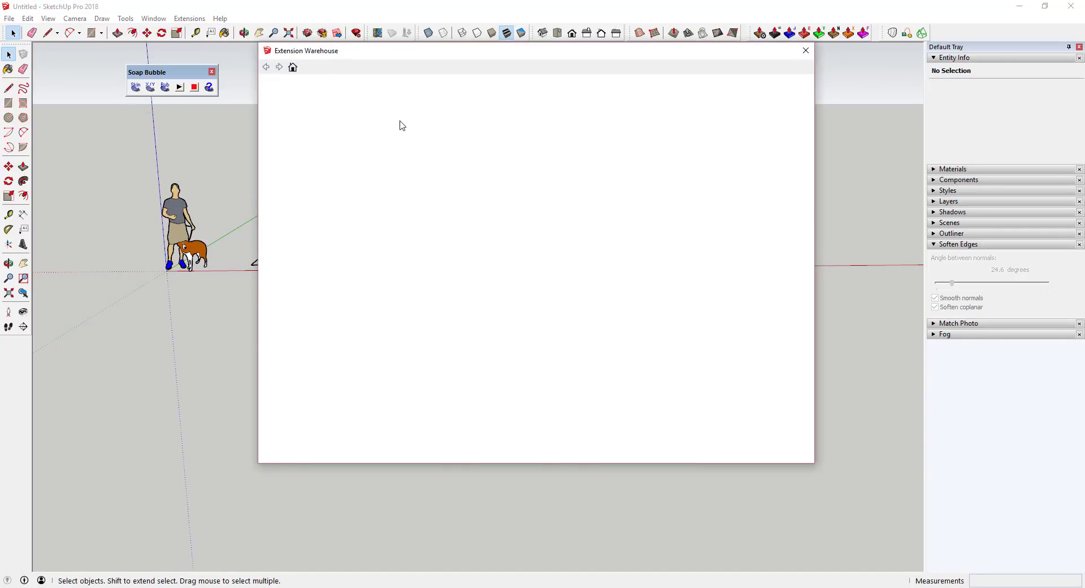
pyautogui.write('soap skin and bubble')
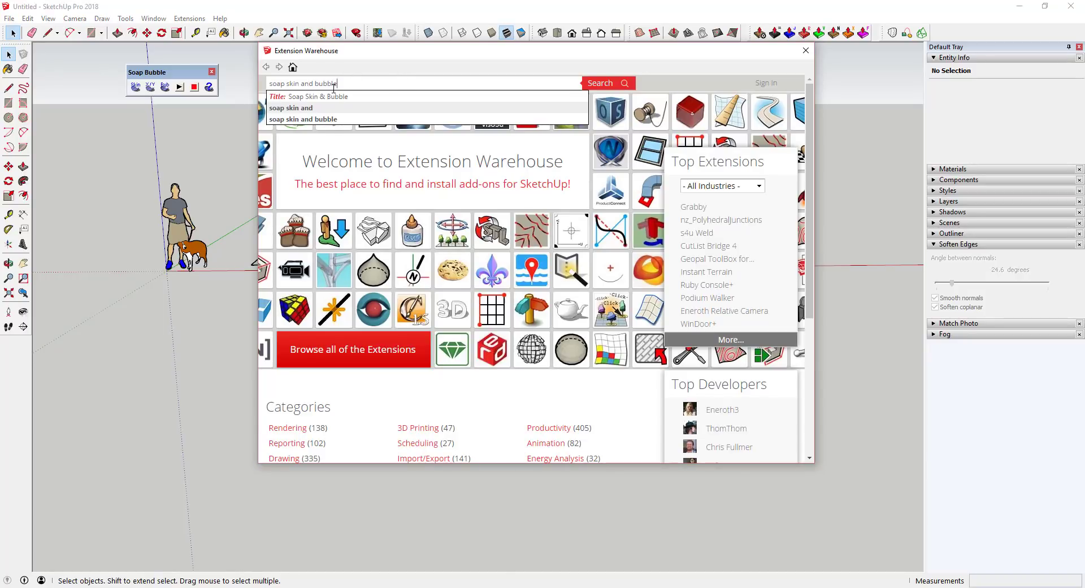
pyautogui.click(331, 98)
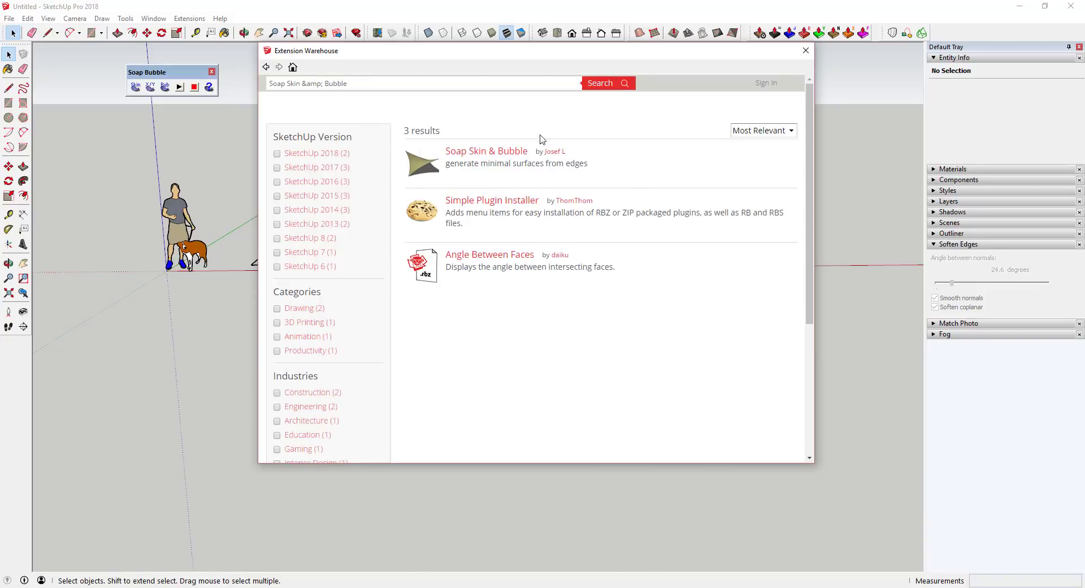
pyautogui.click(469, 153)
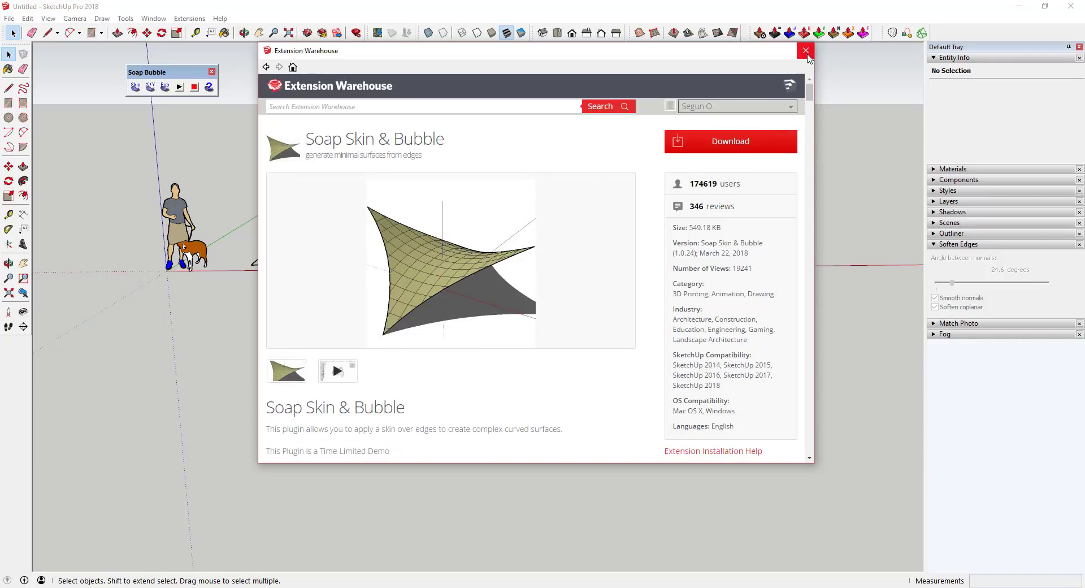
pyautogui.click(805, 50)
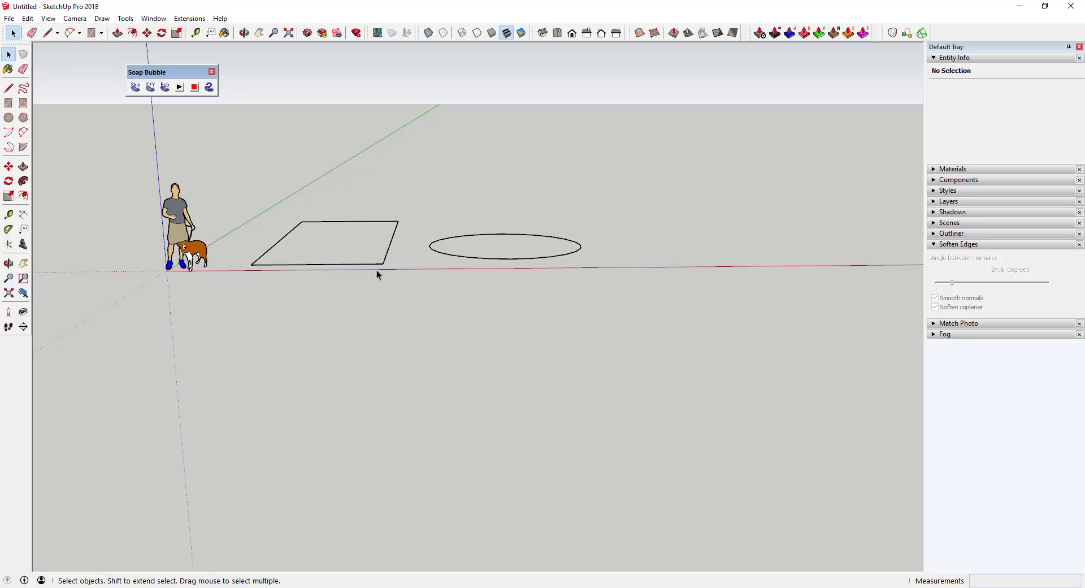
# Step: Draw a triangular face from three connected lines in front of the rectangle, and delete it
pyautogui.moveTo(496, 289); pyautogui.dragTo(331, 328, button='middle')
pyautogui.scroll(2, 379, 176)
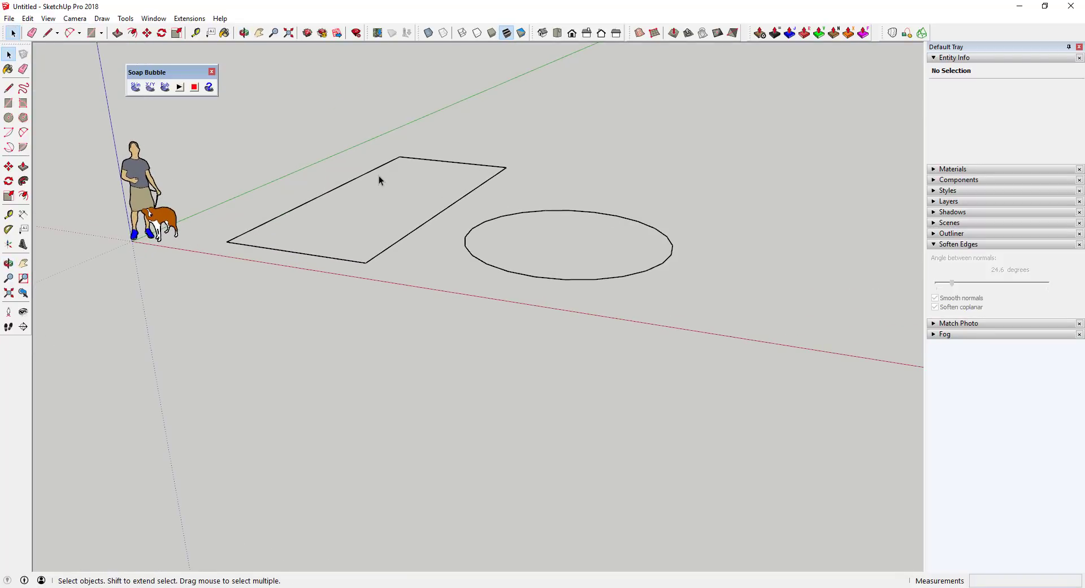
pyautogui.press('l')
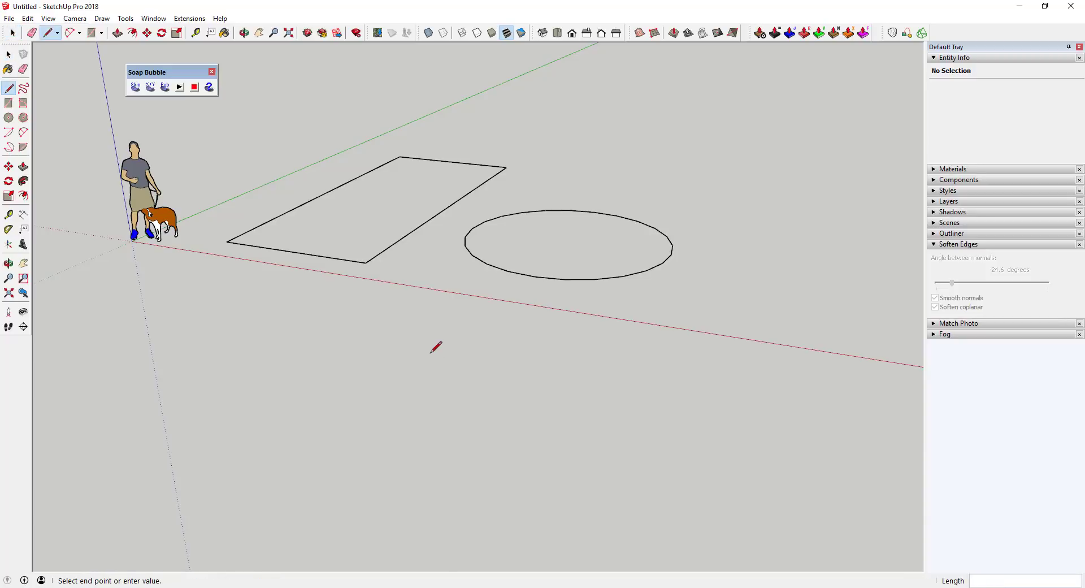
pyautogui.click(430, 354)
pyautogui.click(367, 416)
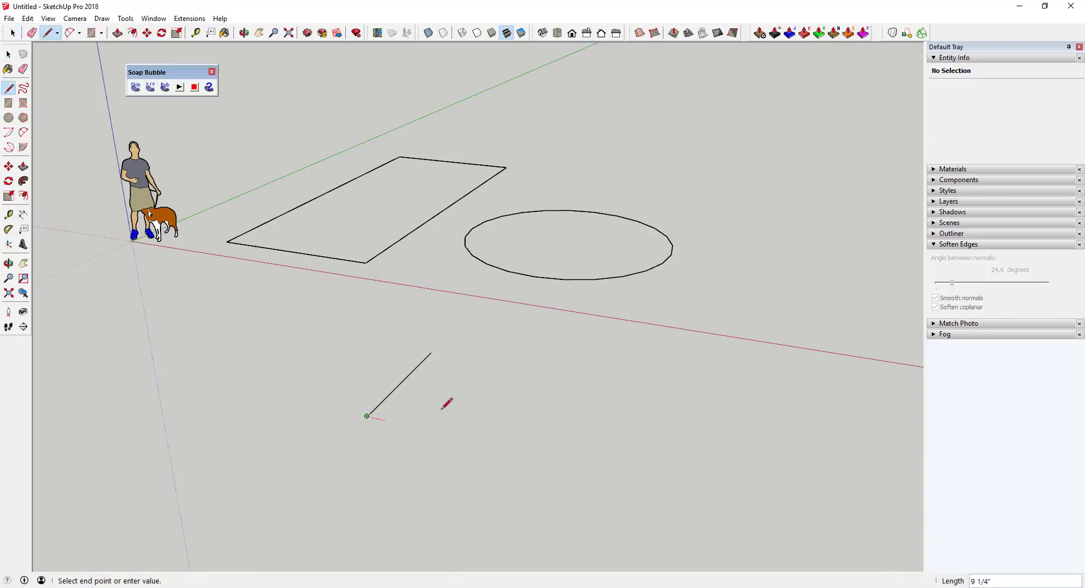
pyautogui.click(507, 367)
pyautogui.click(431, 354)
pyautogui.press('space')
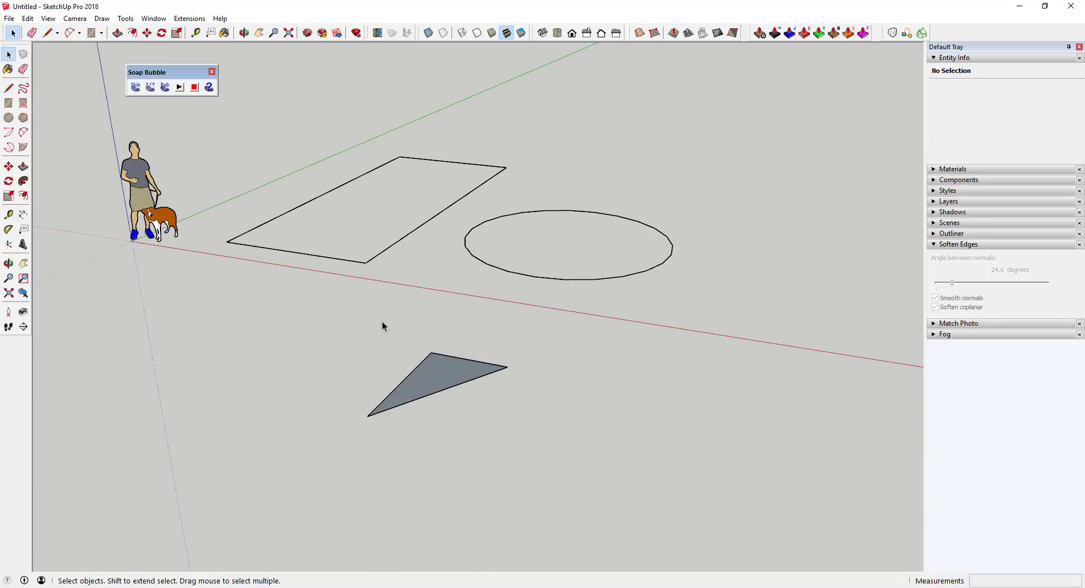
pyautogui.moveTo(333, 332); pyautogui.dragTo(588, 490)
pyautogui.press('Delete')
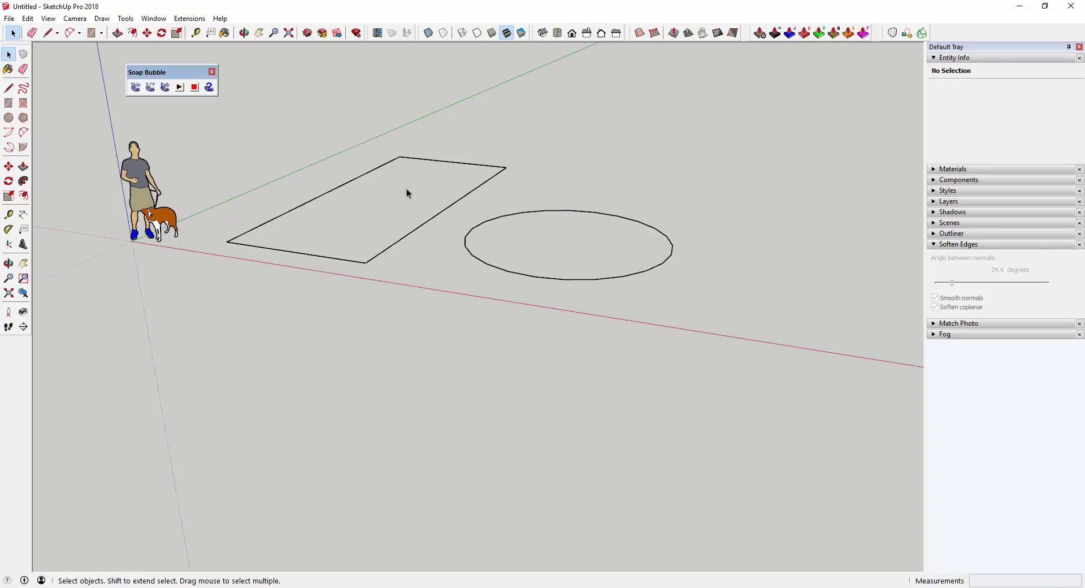
# Step: Start Generate Soap Skin on the rectangle's four edges with a net division of 20
pyautogui.scroll(1, 398, 204)
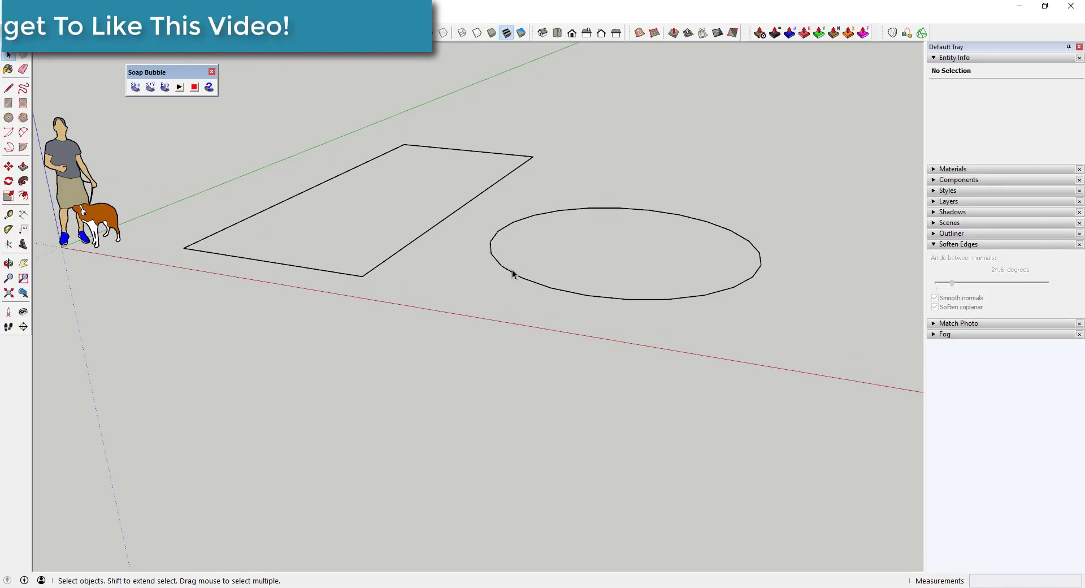
pyautogui.scroll(-1, 751, 321)
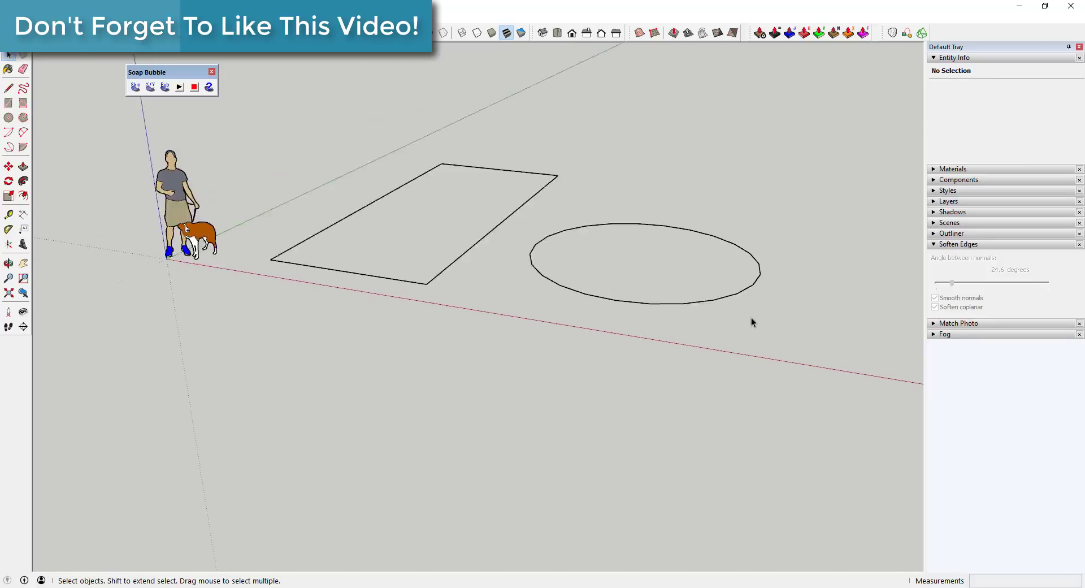
pyautogui.scroll(-1, 751, 322)
pyautogui.scroll(3, 470, 212)
pyautogui.moveTo(511, 217); pyautogui.dragTo(581, 180, button='middle')
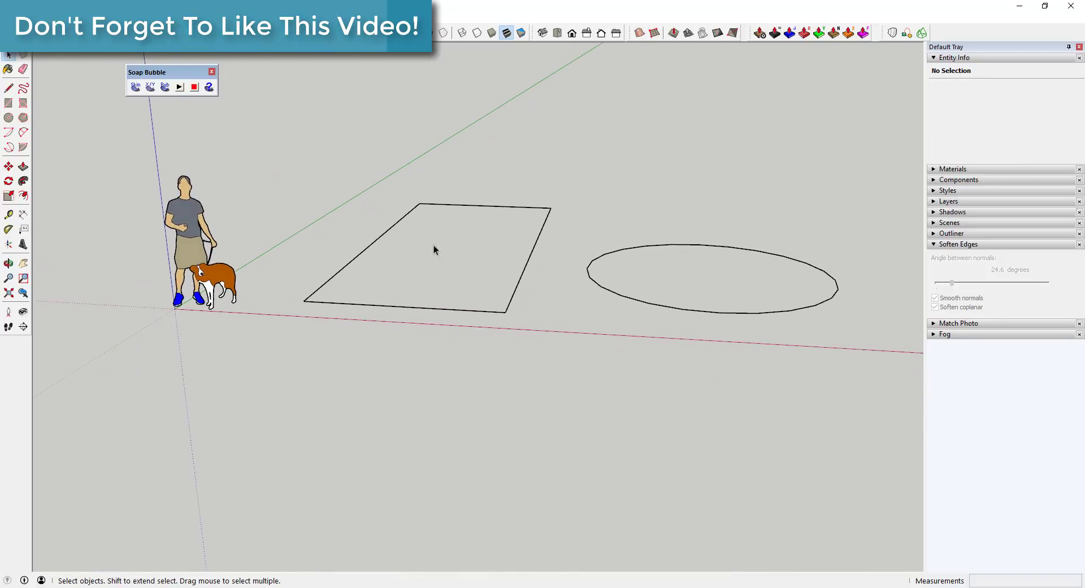
pyautogui.moveTo(286, 160); pyautogui.dragTo(570, 362)
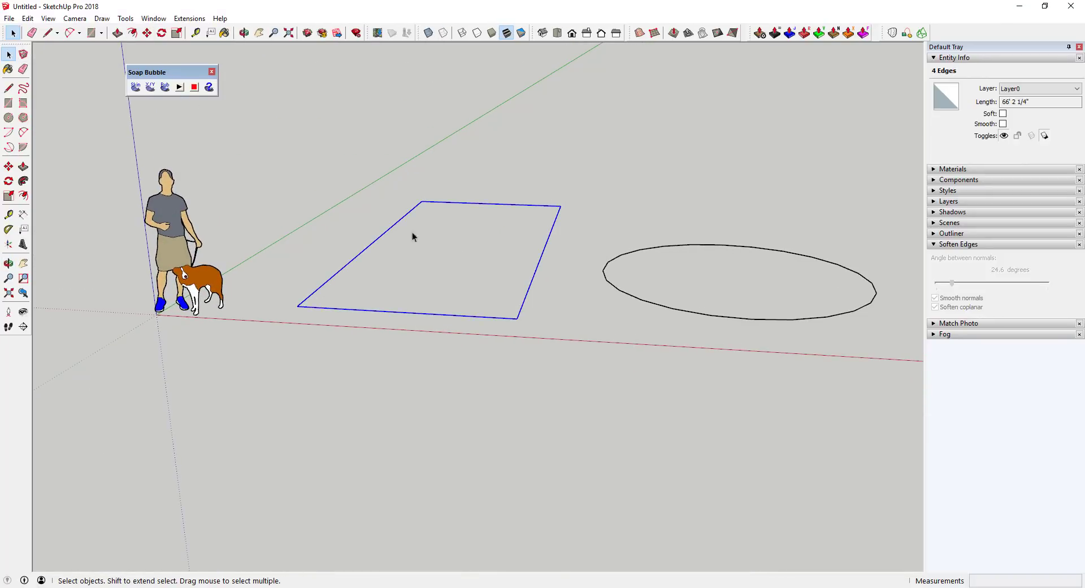
pyautogui.click(134, 88)
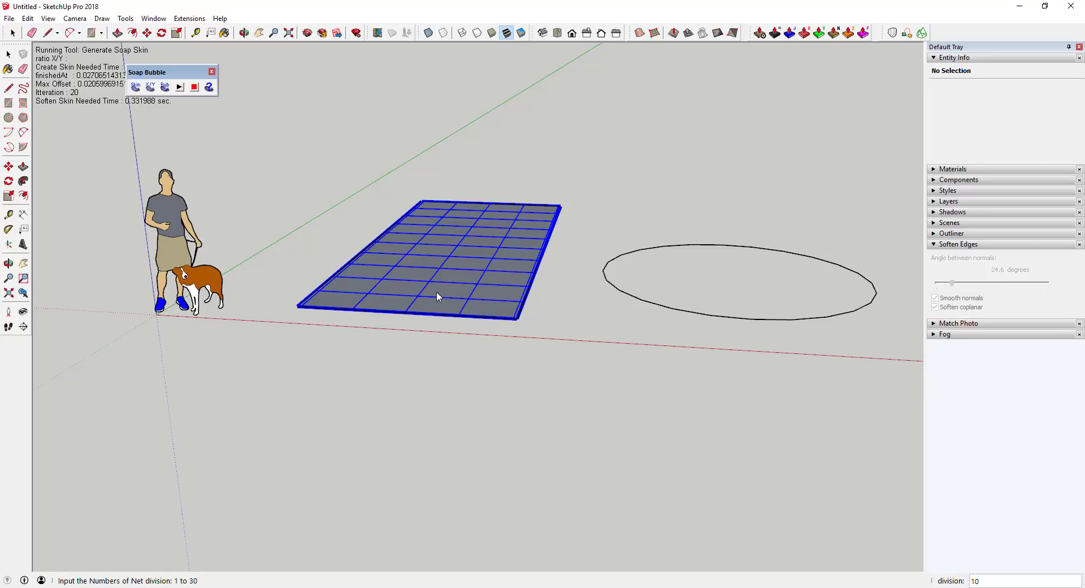
pyautogui.scroll(4, 436, 292)
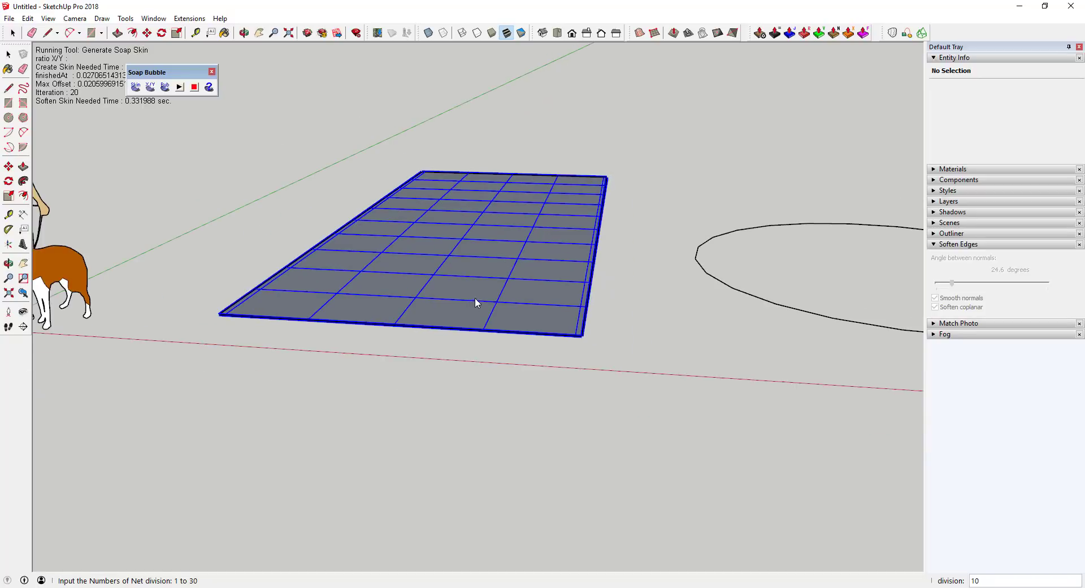
pyautogui.scroll(-4, 475, 298)
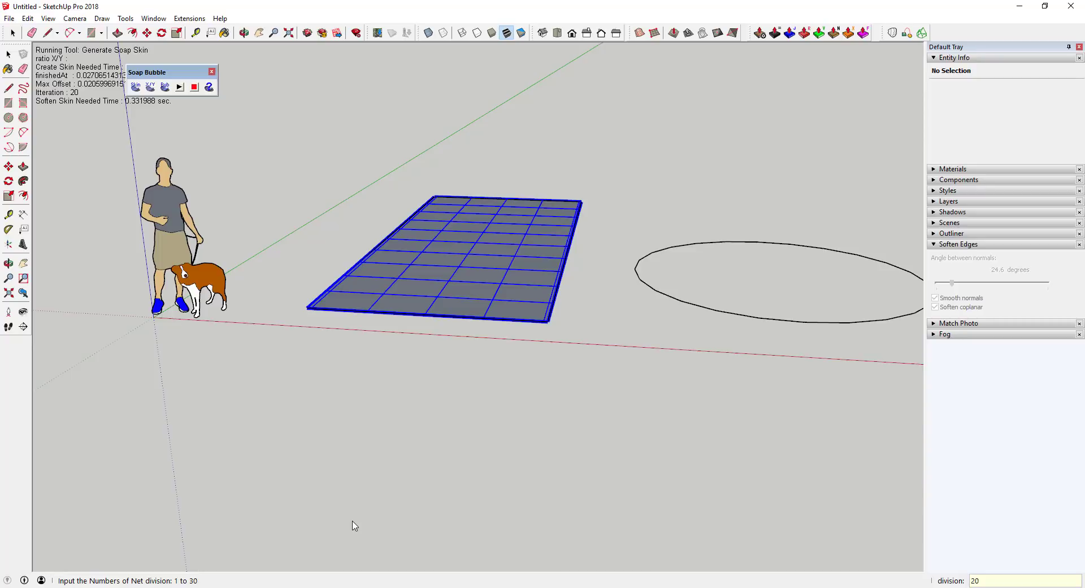
pyautogui.press('Return')
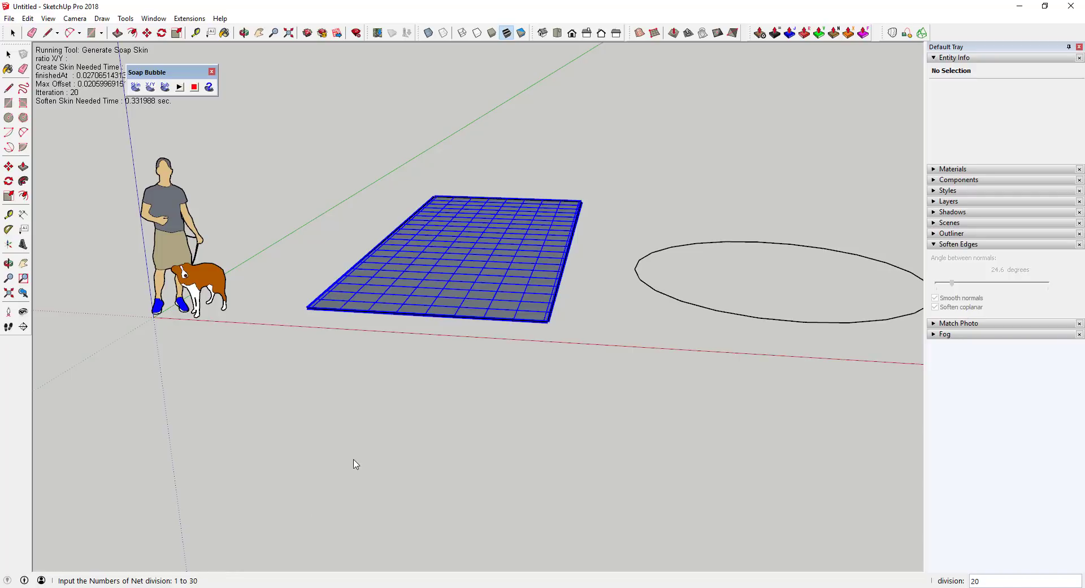
# Step: Set the net division to 30 and generate the soap skin across the rectangle
pyautogui.write('30')
pyautogui.press('Return')
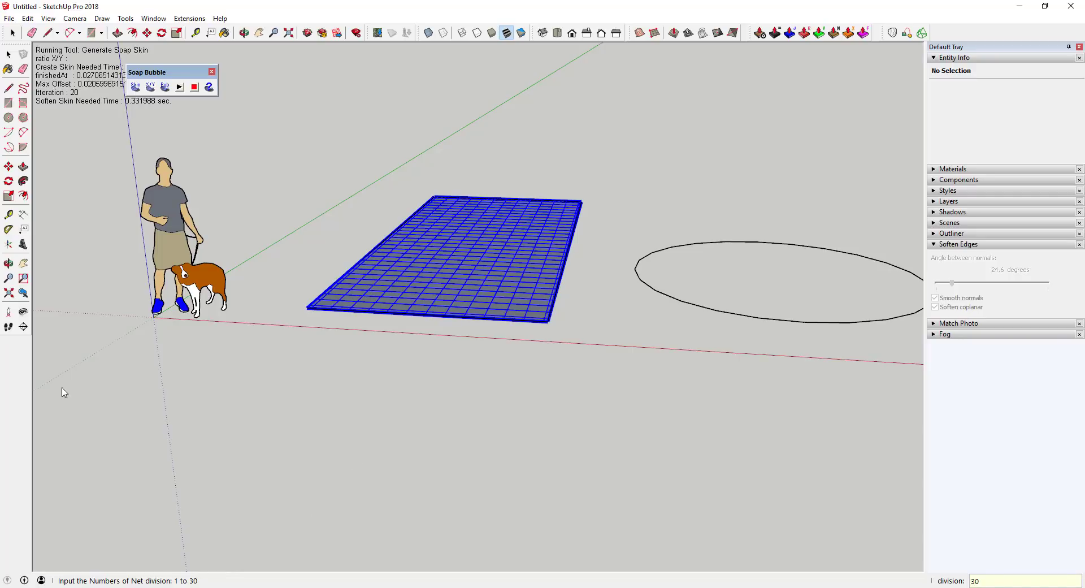
pyautogui.scroll(2, 439, 274)
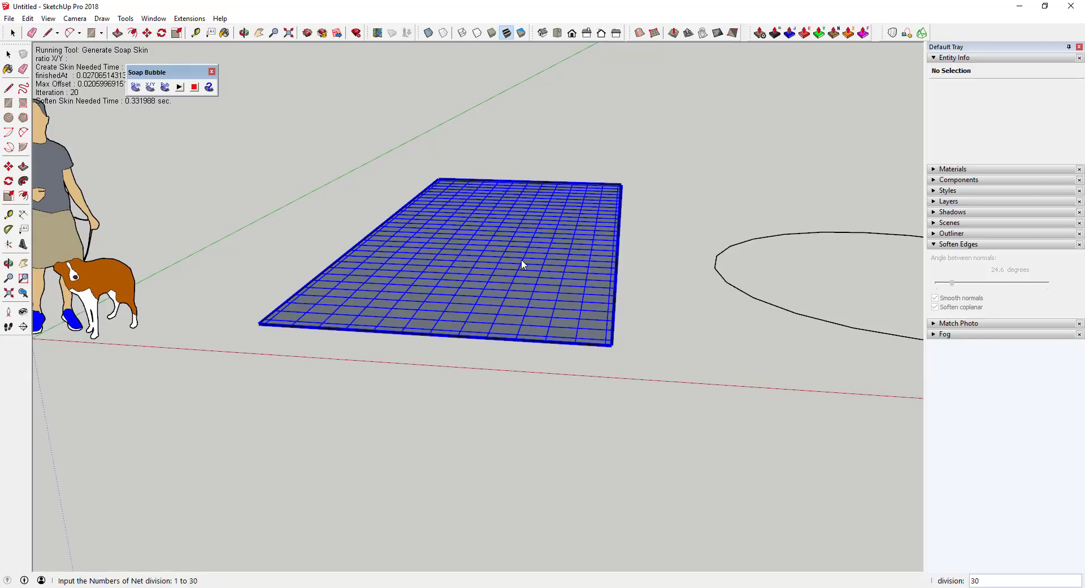
pyautogui.press('Return')
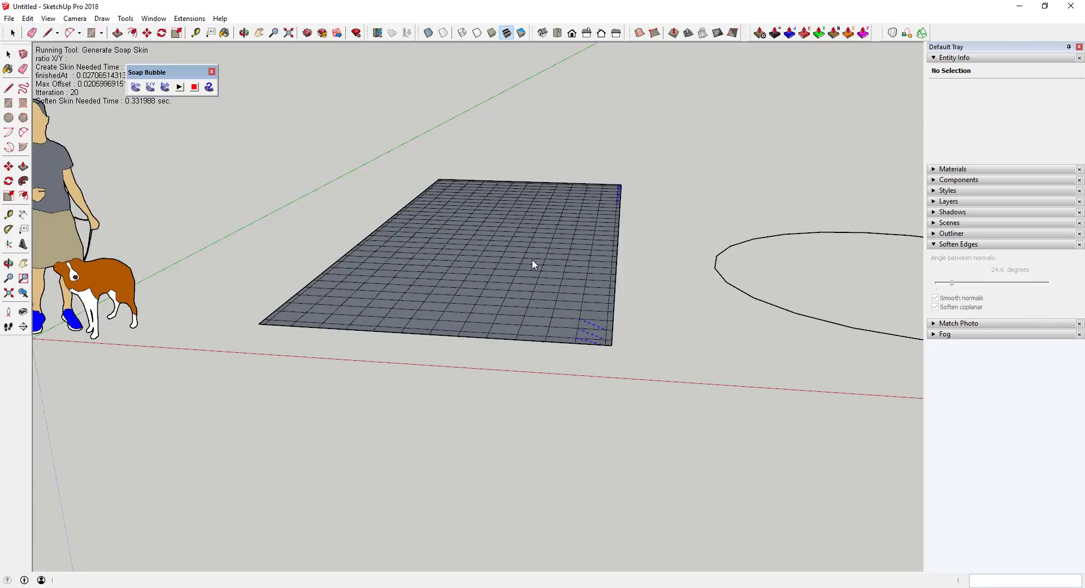
pyautogui.moveTo(568, 283); pyautogui.dragTo(510, 279, button='middle')
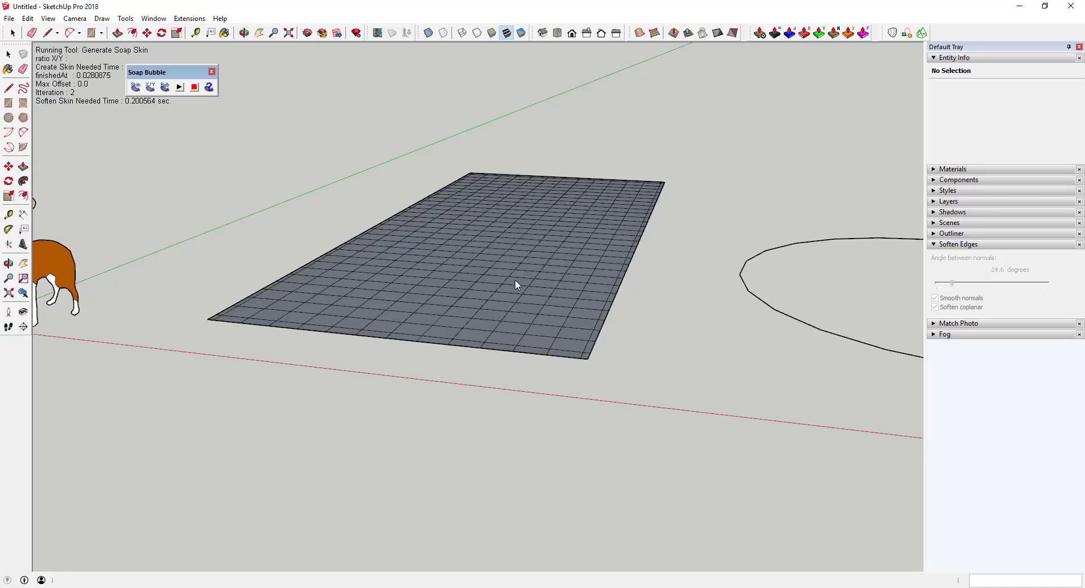
pyautogui.scroll(-2, 514, 275)
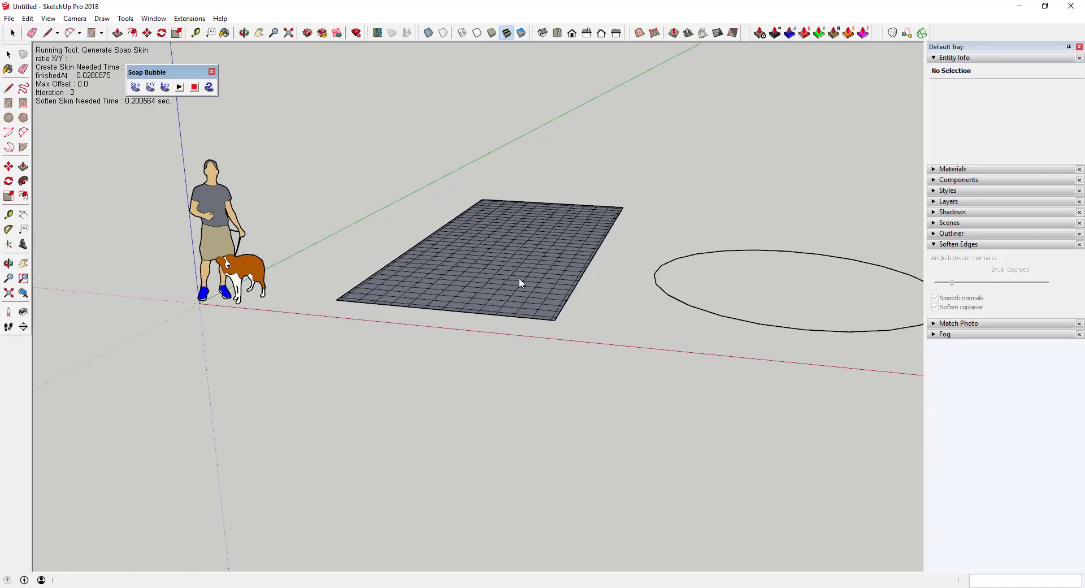
# Step: Delete the generated soap skin group, keeping the rectangle's outline
pyautogui.press('space')
pyautogui.click(517, 279)
pyautogui.scroll(-2, 522, 276)
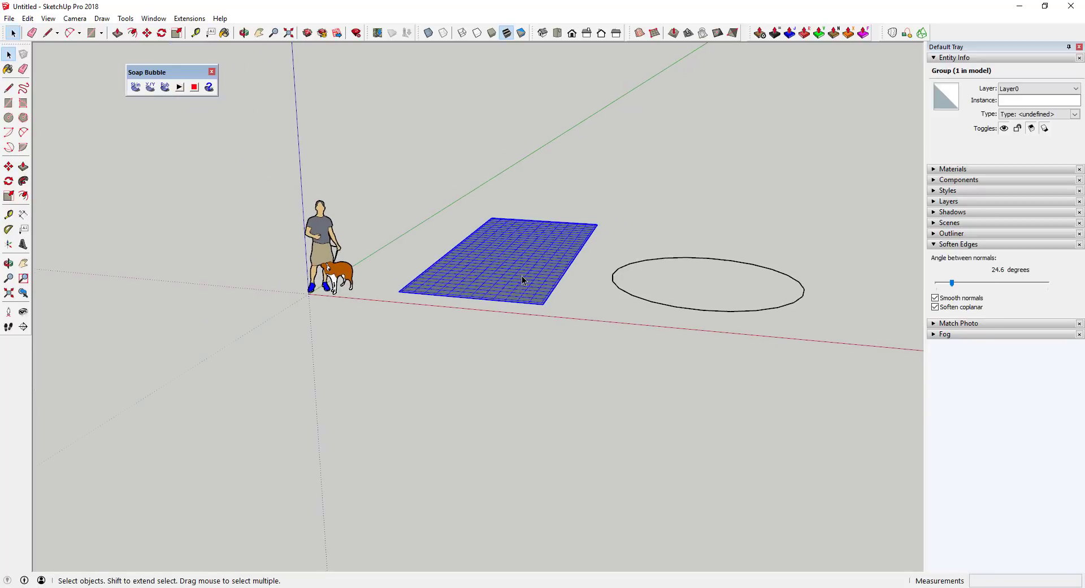
pyautogui.moveTo(556, 277); pyautogui.dragTo(523, 244, button='middle')
pyautogui.scroll(1, 574, 269)
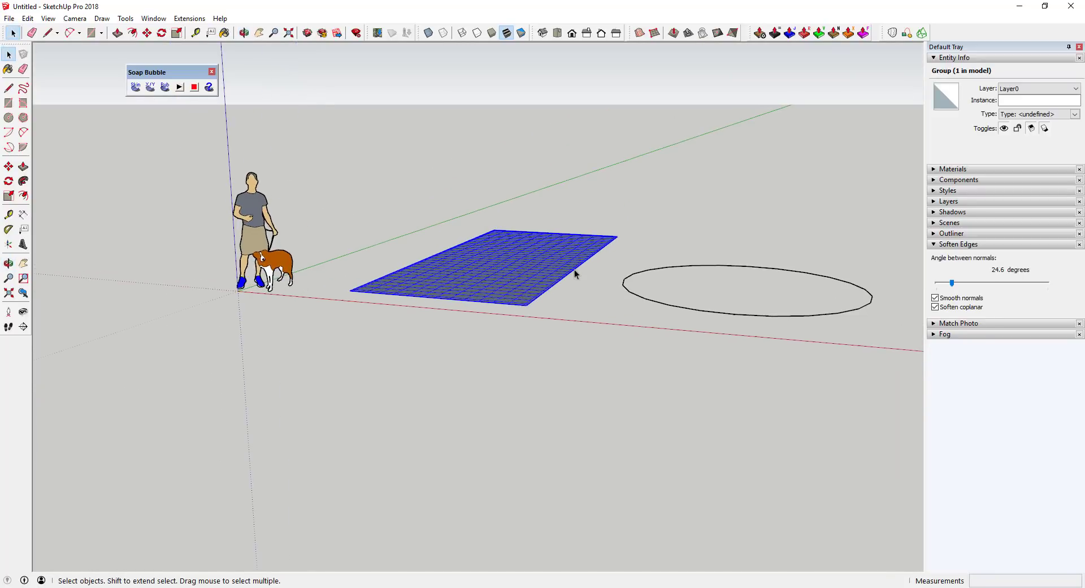
pyautogui.scroll(-4, 599, 255)
pyautogui.scroll(2, 599, 256)
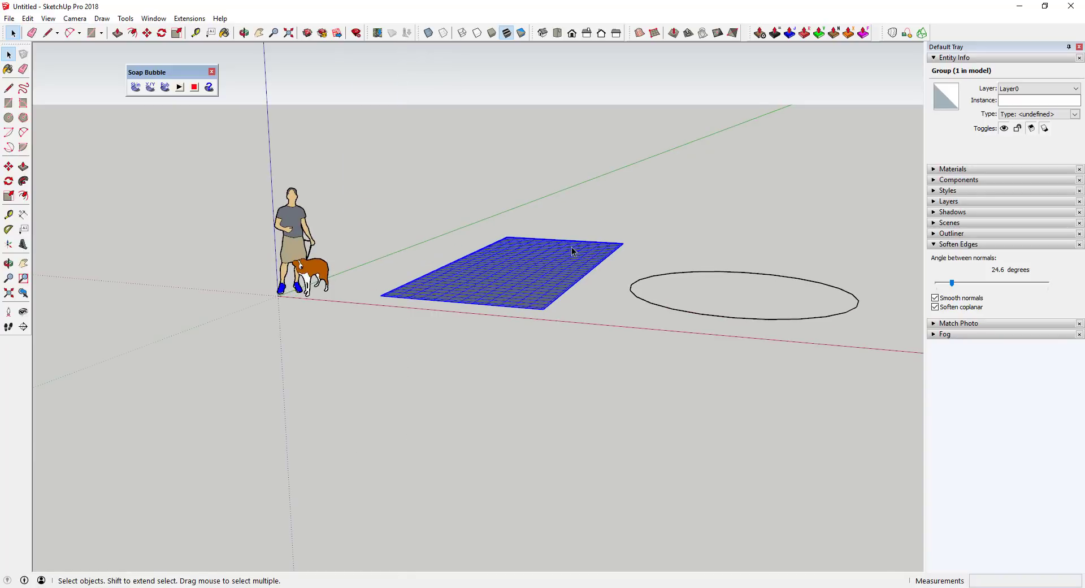
pyautogui.scroll(-2, 604, 243)
pyautogui.press('Delete')
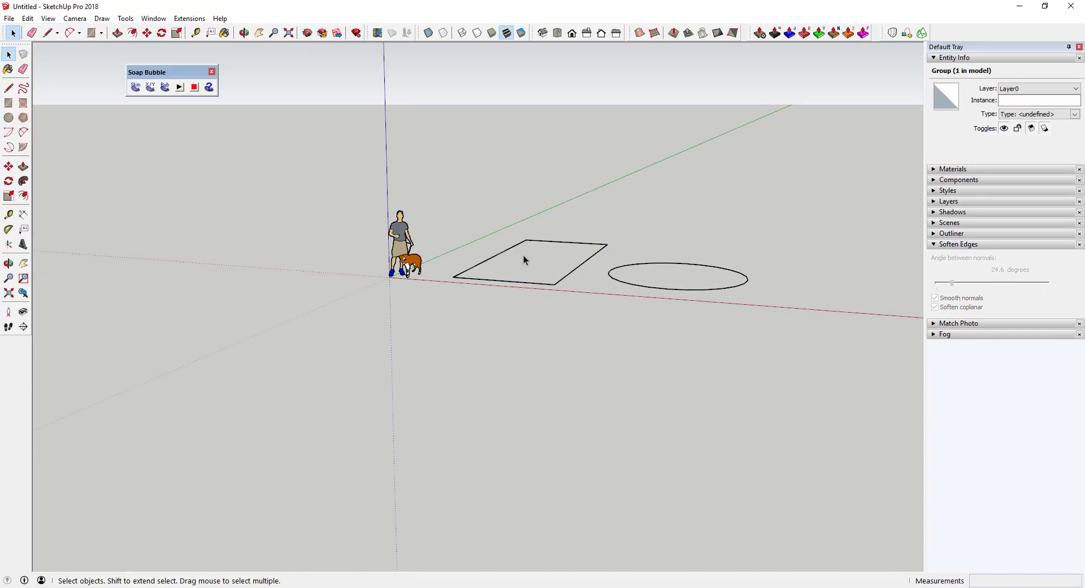
# Step: Move the circle about 15' 10" along the red axis, away from the rectangle
pyautogui.moveTo(601, 248); pyautogui.dragTo(809, 359)
pyautogui.press('m')
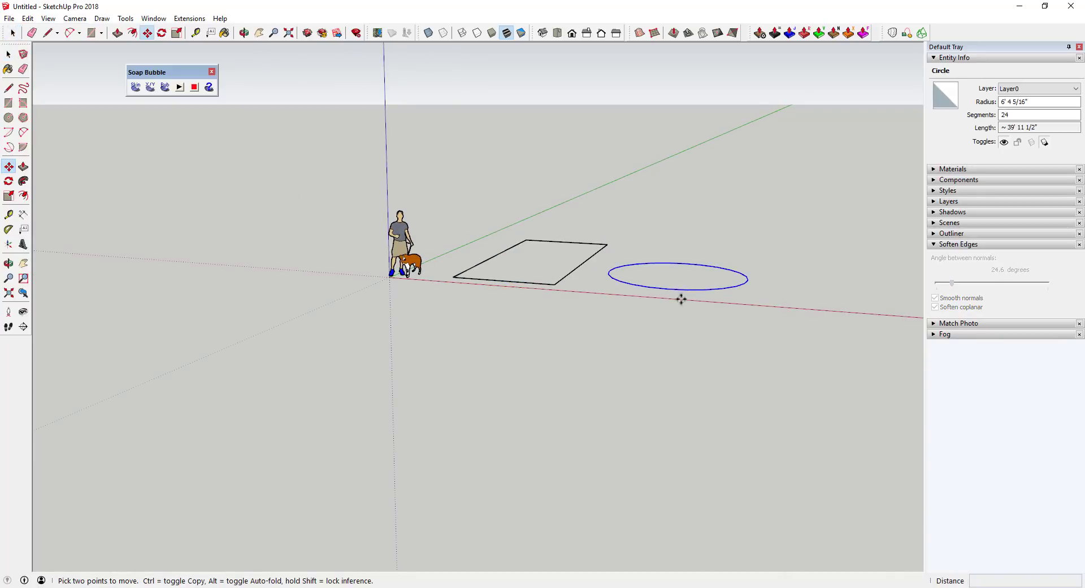
pyautogui.click(663, 289)
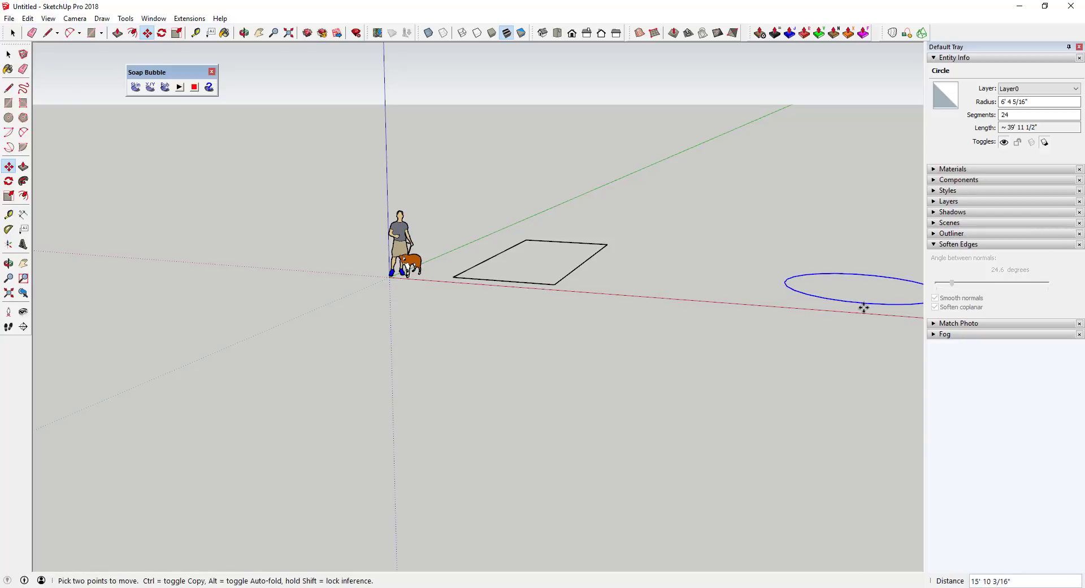
pyautogui.click(863, 308)
pyautogui.press('space')
# Step: Copy the rectangle's four edges about 15 feet along the red axis, into the gap before the circle
pyautogui.moveTo(449, 213); pyautogui.dragTo(618, 310)
pyautogui.press('m')
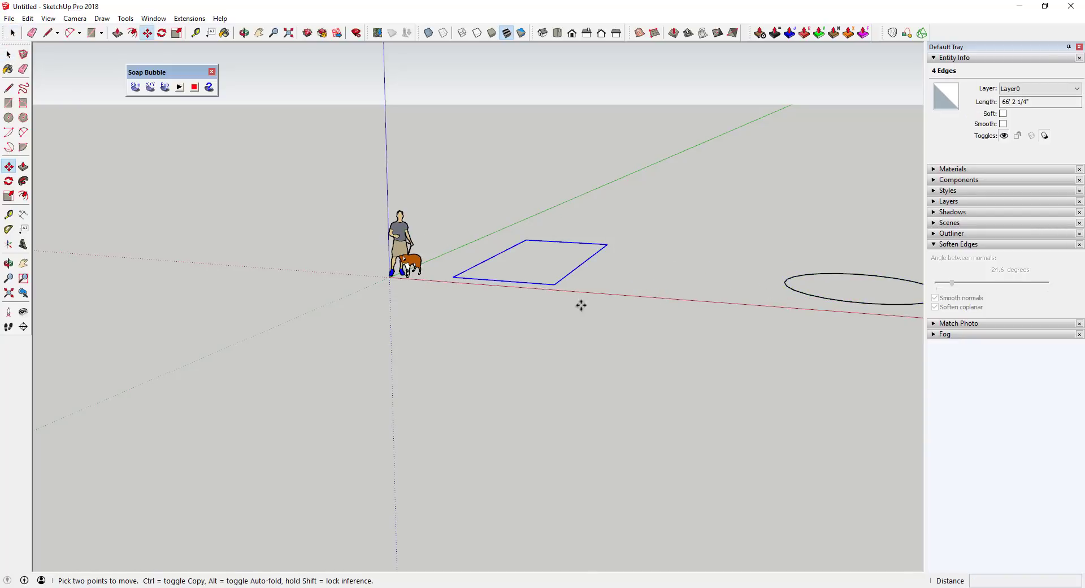
pyautogui.click(555, 285)
pyautogui.press('ctrl')
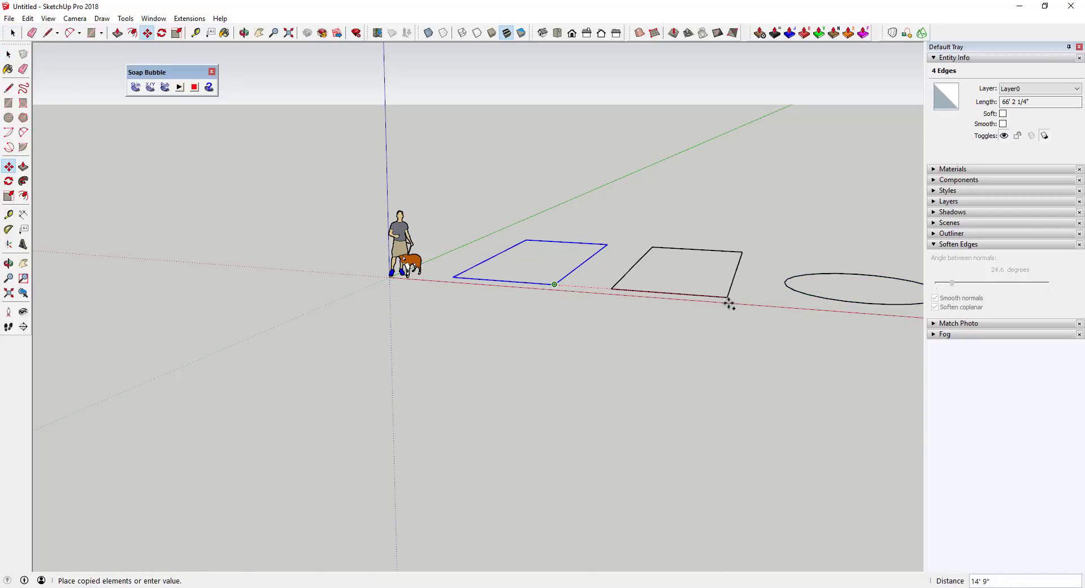
pyautogui.click(739, 294)
# Step: Divide a long edge of the copied rectangle beside the circle into three equal segments
pyautogui.moveTo(739, 295); pyautogui.dragTo(460, 371, button='middle')
pyautogui.scroll(1, 642, 402)
pyautogui.press('space')
pyautogui.click(639, 402)
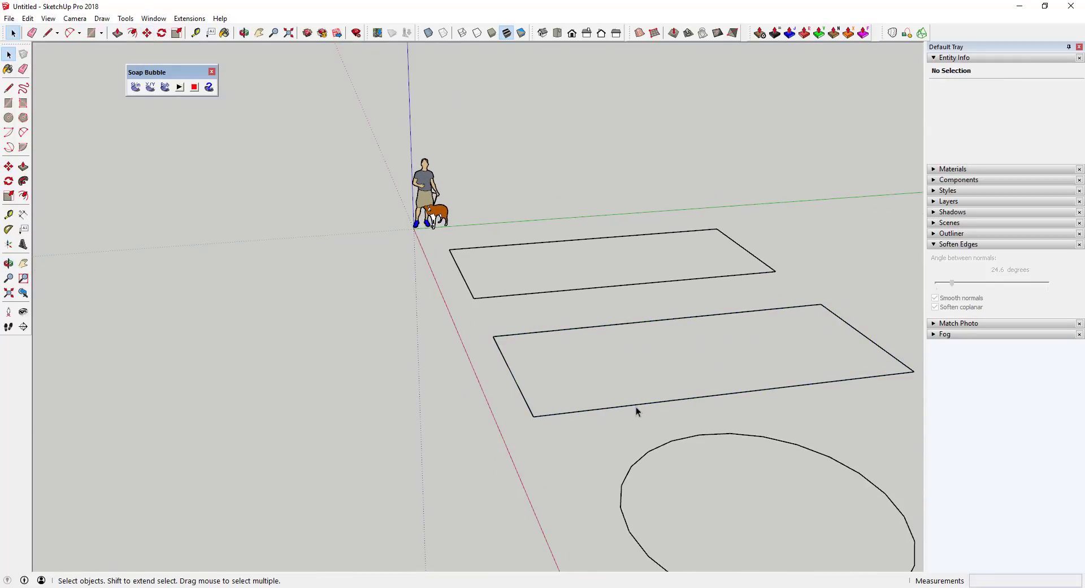
pyautogui.rightClick(636, 406)
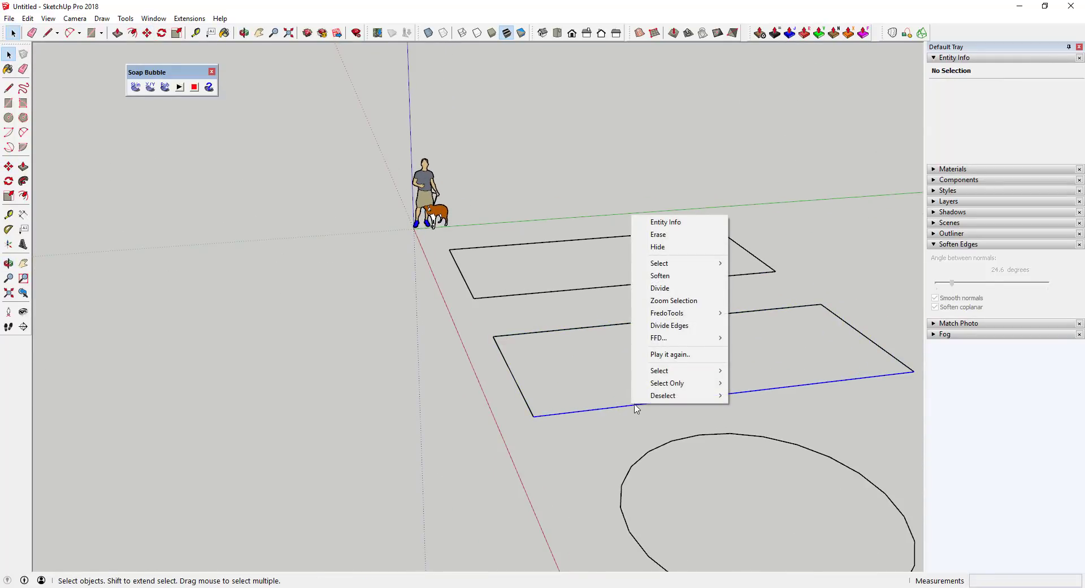
pyautogui.click(659, 287)
pyautogui.click(669, 403)
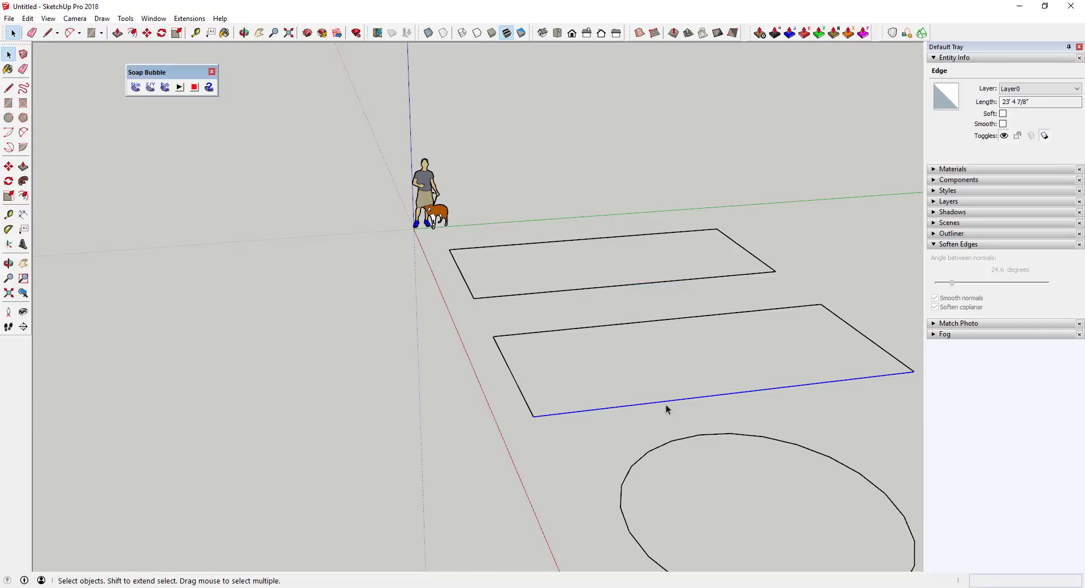
# Step: Copy the rectangle's short edge 7' 9 5/8" along its length to the first division point, repeated with *2
pyautogui.click(533, 414)
pyautogui.press('m')
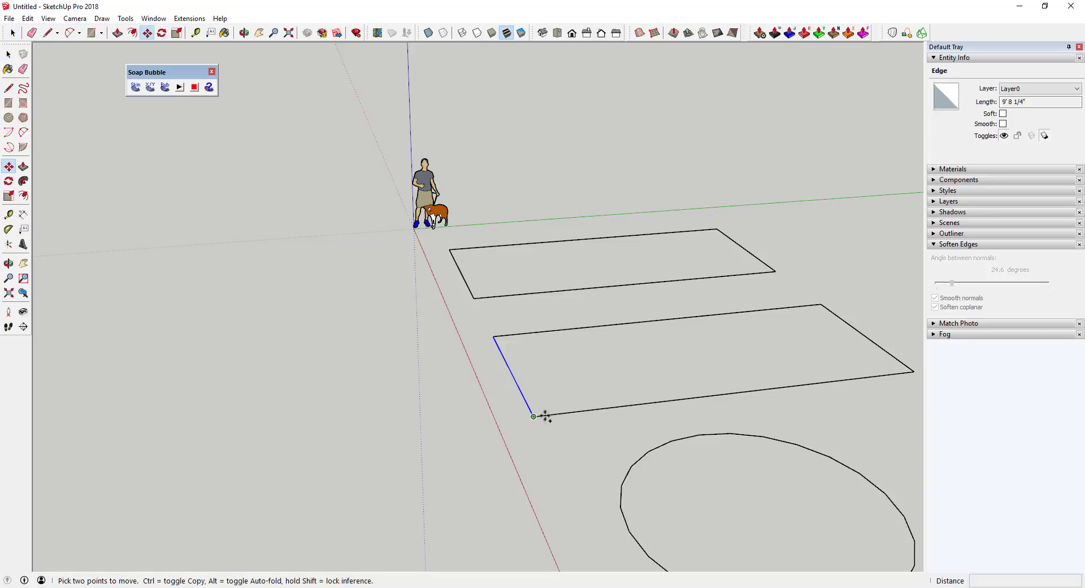
pyautogui.press('ctrl')
pyautogui.click(533, 416)
pyautogui.click(668, 401)
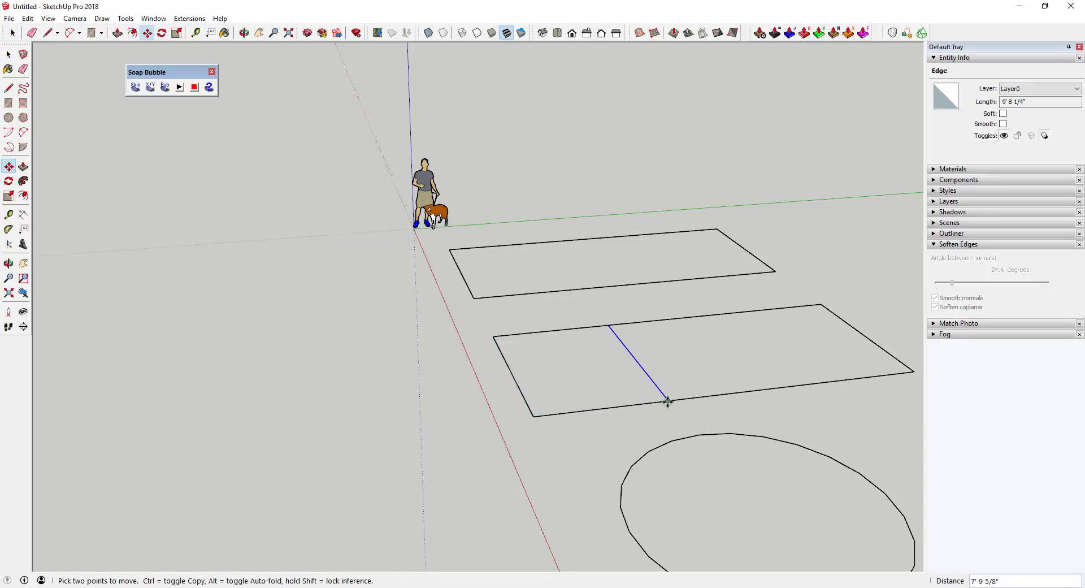
pyautogui.write('*2')
pyautogui.press('Return')
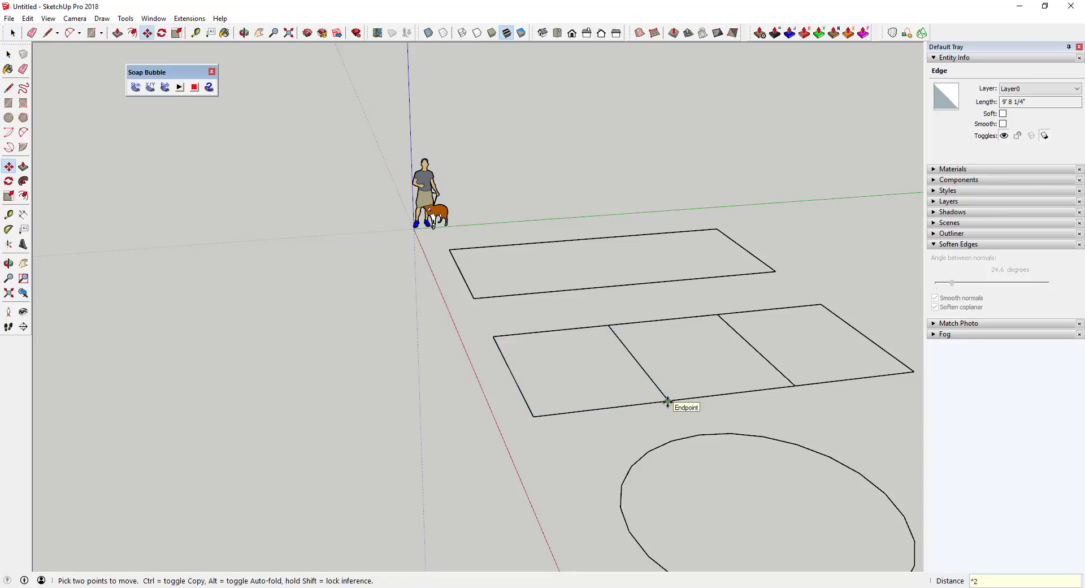
# Step: Rotate the divided rectangle's end section nearest the red axis upward by 35 degrees about its dividing edge
pyautogui.press('space')
pyautogui.click(744, 429)
pyautogui.moveTo(744, 429); pyautogui.dragTo(628, 360, button='middle')
pyautogui.moveTo(922, 421); pyautogui.dragTo(509, 413, button='middle')
pyautogui.moveTo(390, 321); pyautogui.dragTo(603, 432)
pyautogui.press('q')
pyautogui.press('Left')
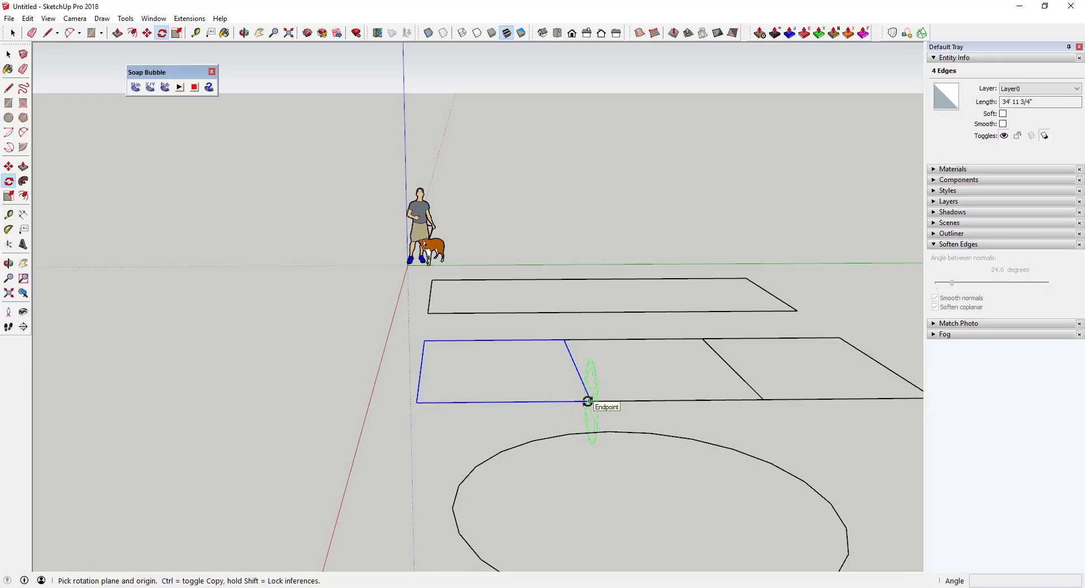
pyautogui.press('Right')
pyautogui.click(590, 401)
pyautogui.click(463, 403)
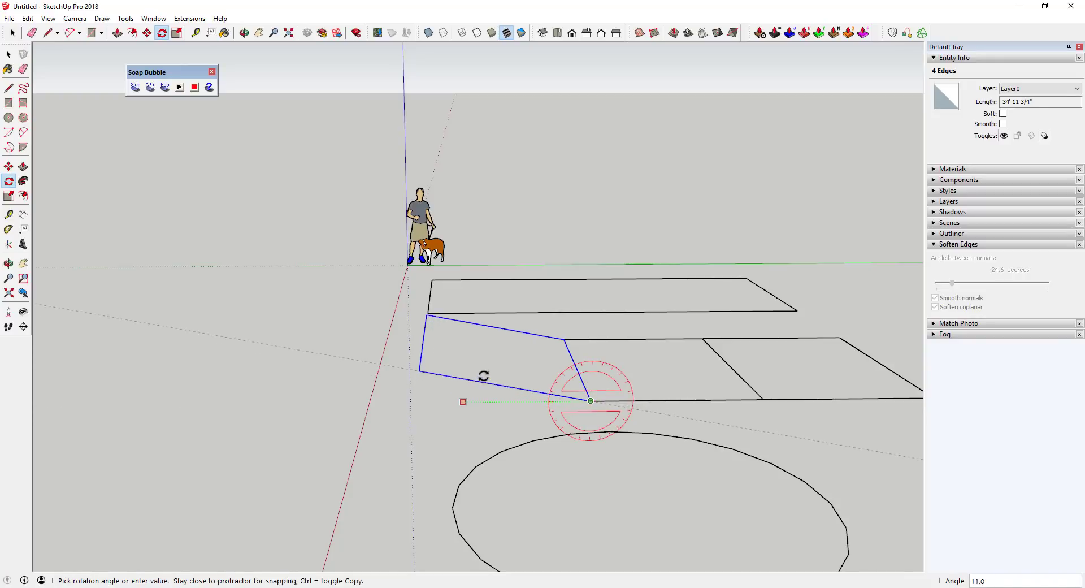
pyautogui.press('Return')
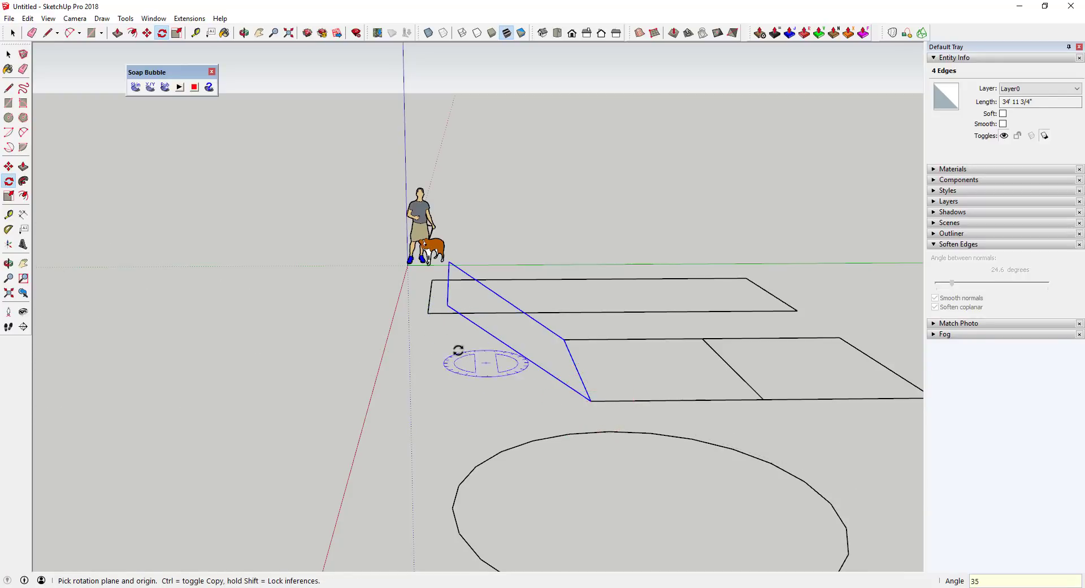
# Step: Rotate the divided rectangle's opposite end section downward by 35 degrees about its dividing edge
pyautogui.press('space')
pyautogui.scroll(-2, 464, 340)
pyautogui.scroll(2, 836, 319)
pyautogui.moveTo(727, 369); pyautogui.dragTo(903, 436)
pyautogui.press('q')
pyautogui.press('Right')
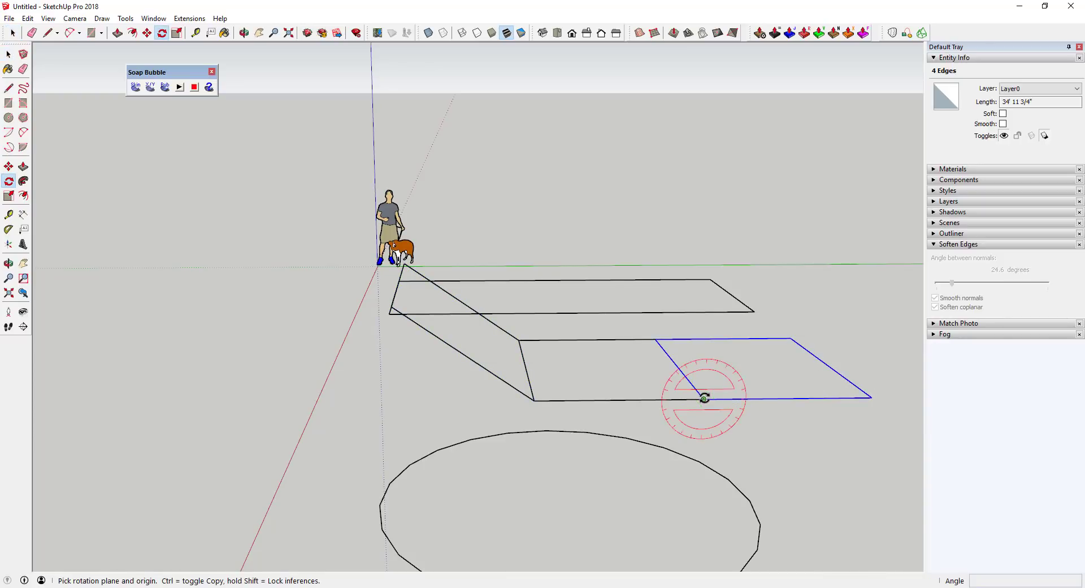
pyautogui.click(701, 399)
pyautogui.click(871, 397)
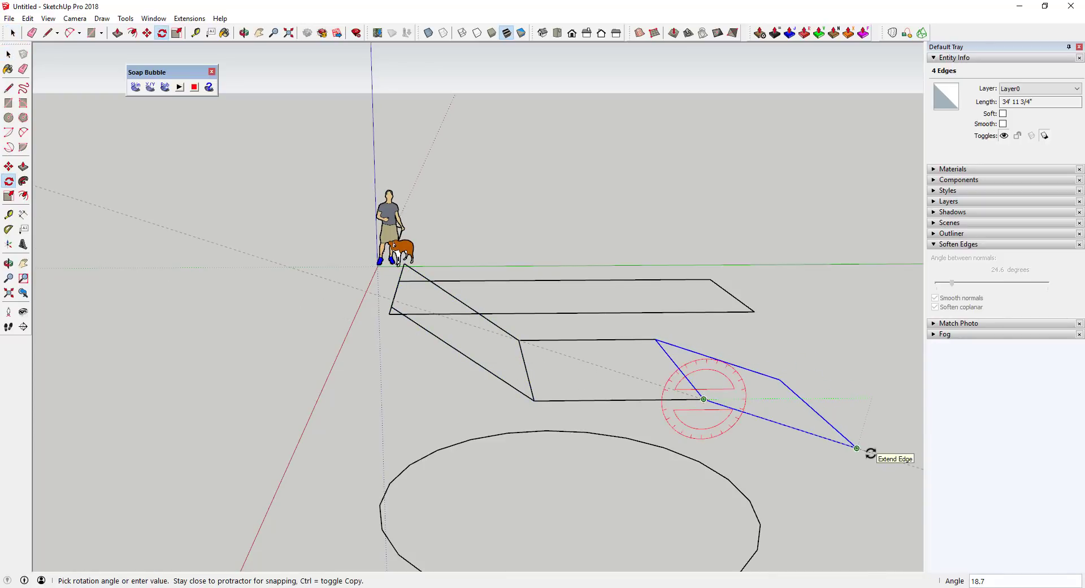
pyautogui.write('35')
pyautogui.press('Return')
# Step: Erase the inner dividing edges so only the outer outline of the folded shape is left
pyautogui.moveTo(710, 438)
pyautogui.mouseDown(button='middle')
pyautogui.moveTo(690, 496)
pyautogui.moveTo(690, 383)
pyautogui.mouseUp(button='middle')
pyautogui.press('e')
pyautogui.moveTo(520, 367); pyautogui.dragTo(521, 366)
pyautogui.press('space')
pyautogui.scroll(-2, 656, 367)
pyautogui.moveTo(633, 376); pyautogui.dragTo(504, 394, button='middle')
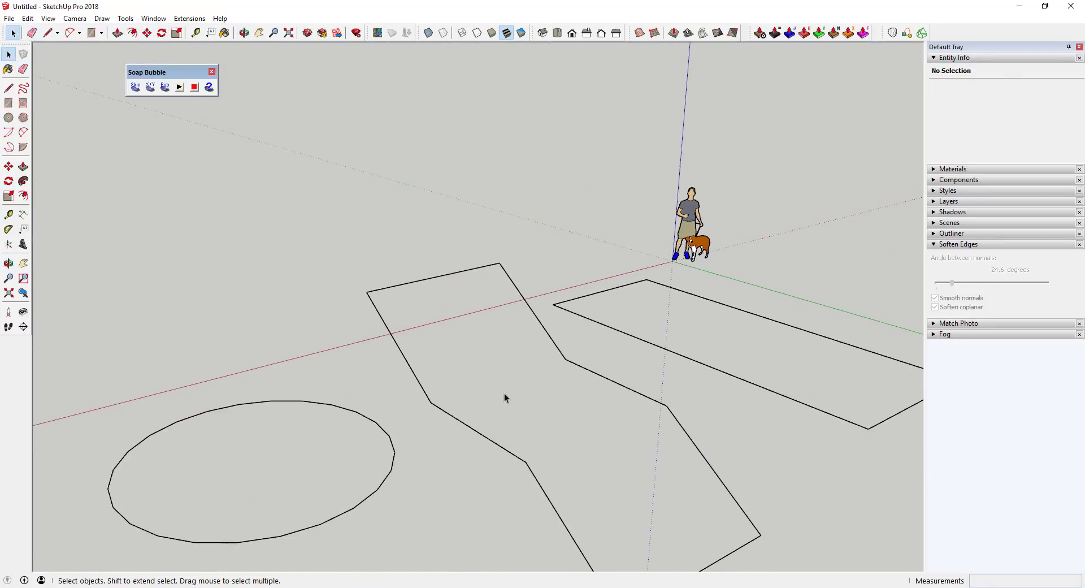
# Step: Draw lines across both folds of the outline to close it into three flat faces
pyautogui.press('l')
pyautogui.click(431, 402)
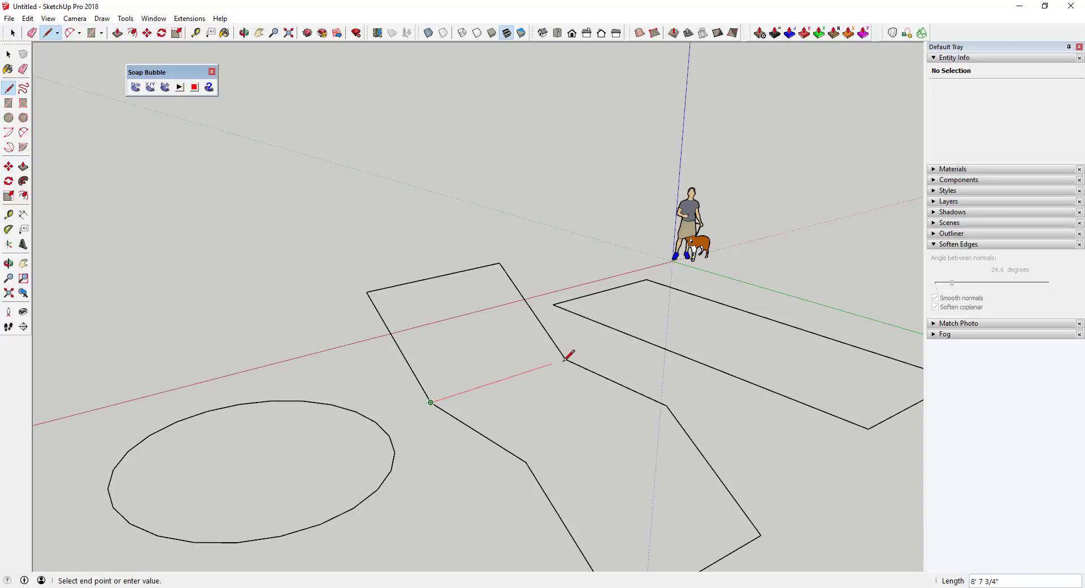
pyautogui.click(566, 359)
pyautogui.click(525, 462)
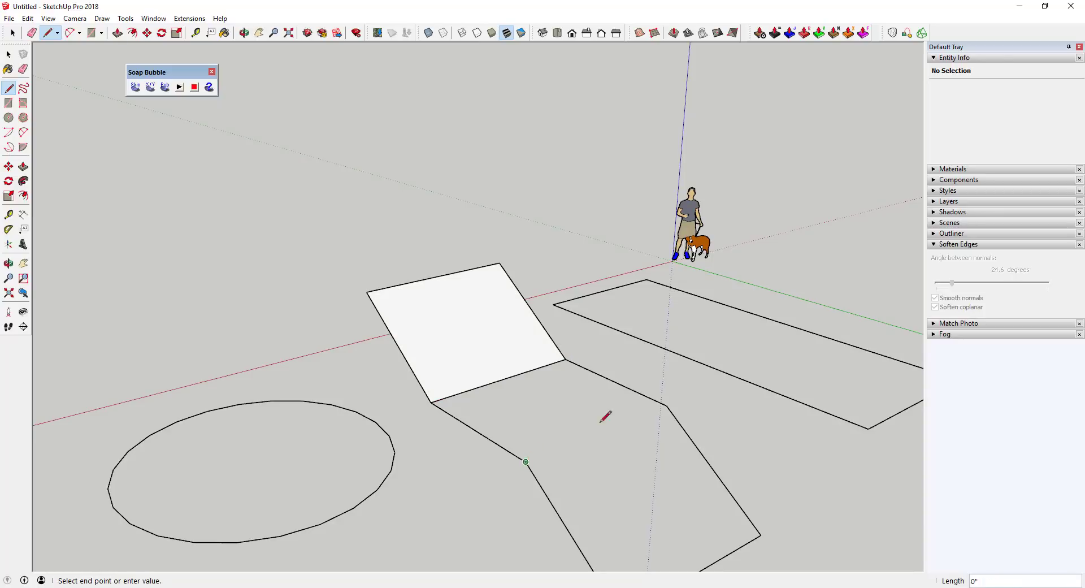
pyautogui.click(667, 405)
pyautogui.press('space')
pyautogui.moveTo(545, 449); pyautogui.dragTo(475, 304, button='middle')
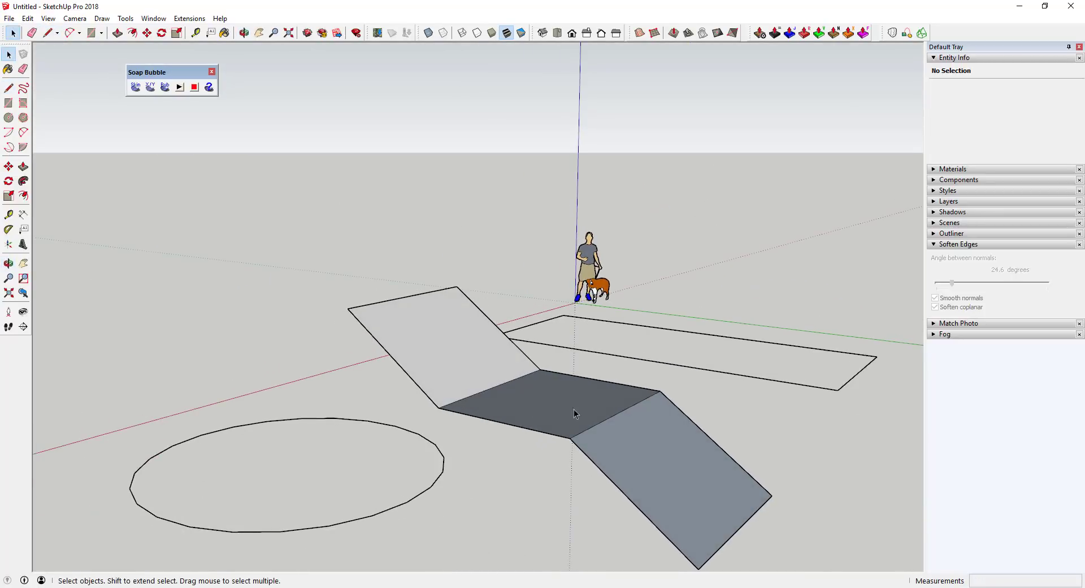
# Step: Erase the two fold lines and their faces, keeping the folded outline
pyautogui.press('e')
pyautogui.moveTo(629, 426)
pyautogui.mouseDown()
pyautogui.moveTo(520, 381)
pyautogui.moveTo(497, 390)
pyautogui.mouseUp()
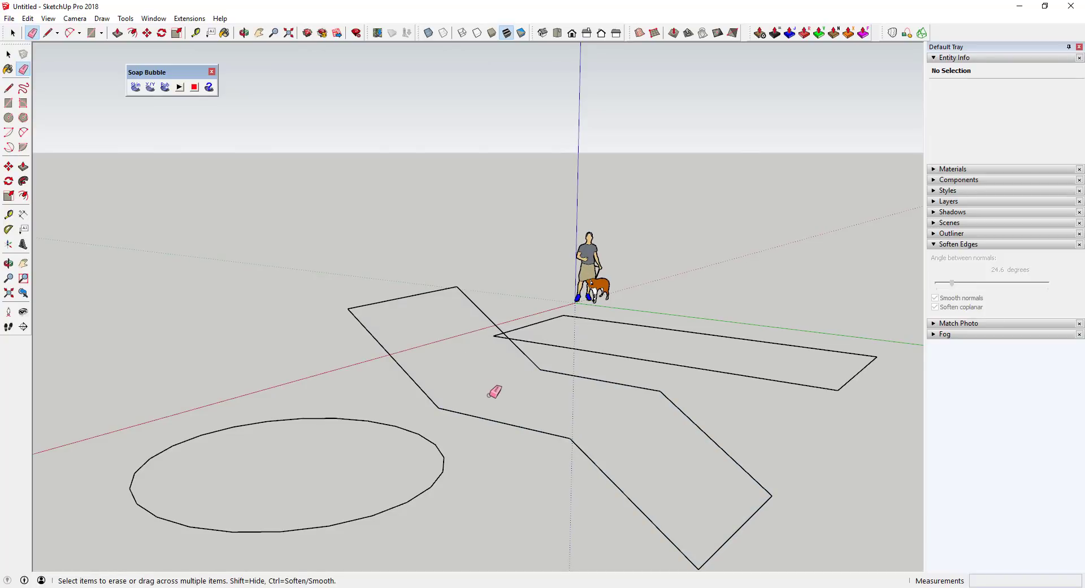
pyautogui.moveTo(497, 390)
pyautogui.mouseDown(button='middle')
pyautogui.moveTo(515, 461)
pyautogui.moveTo(404, 479)
pyautogui.moveTo(361, 452)
pyautogui.mouseUp(button='middle')
# Step: Generate a soap skin across the folded outline's eight edges with a net division of 30
pyautogui.scroll(-3, 554, 412)
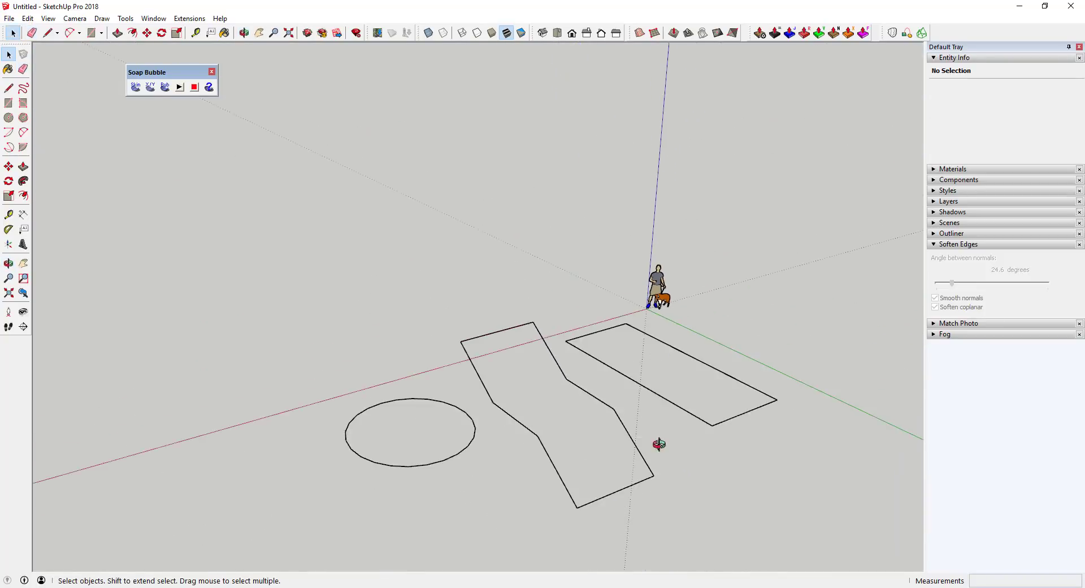
pyautogui.moveTo(659, 446); pyautogui.dragTo(414, 311, button='middle')
pyautogui.moveTo(422, 303); pyautogui.dragTo(603, 545)
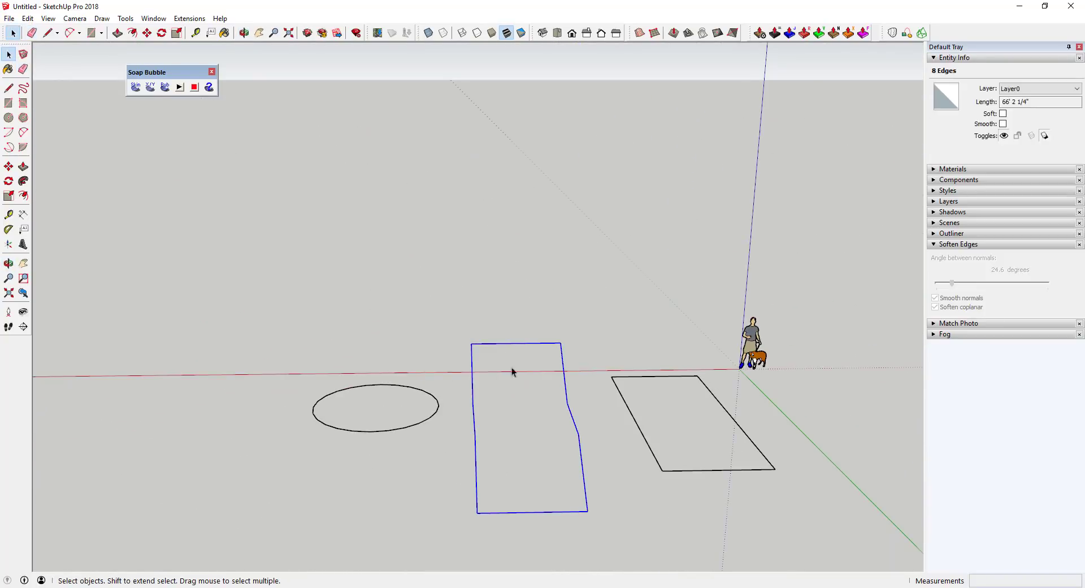
pyautogui.click(136, 86)
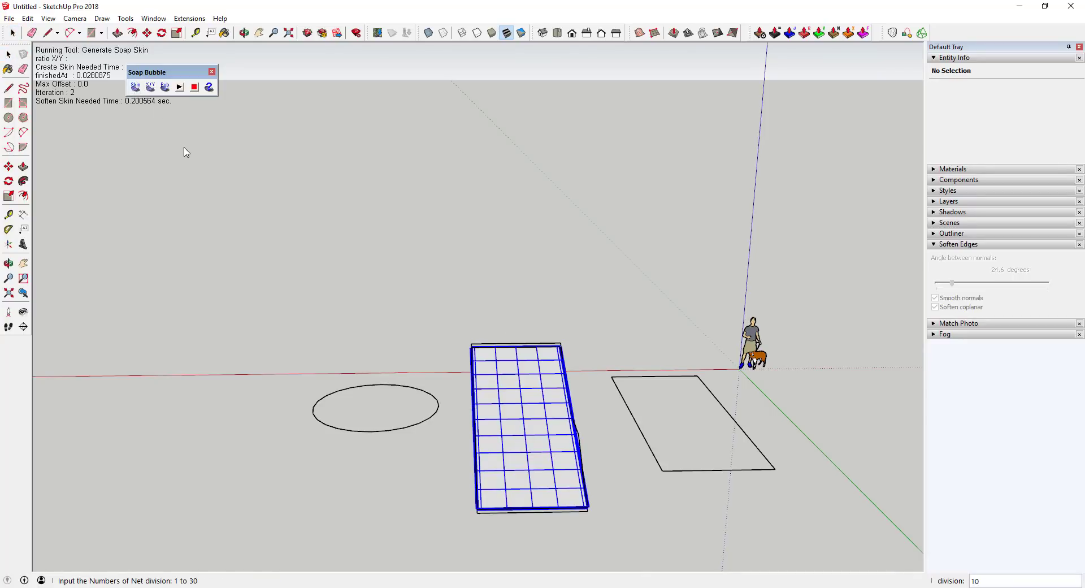
pyautogui.write('30')
pyautogui.press('Return')
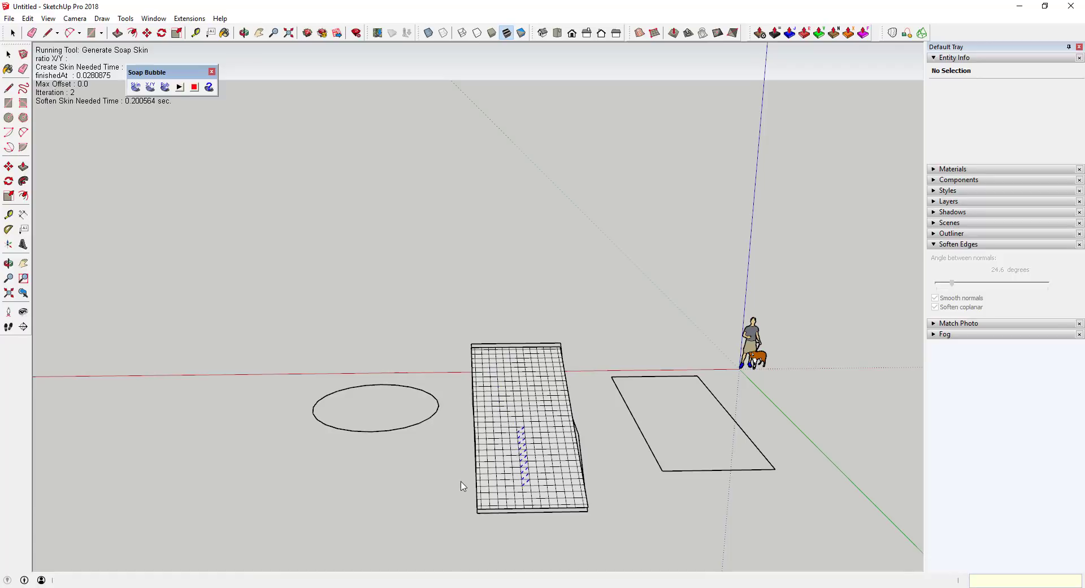
# Step: Examine how the soap skin curves between the folded edges from several angles
pyautogui.moveTo(439, 495); pyautogui.dragTo(513, 469, button='middle')
pyautogui.scroll(5, 593, 396)
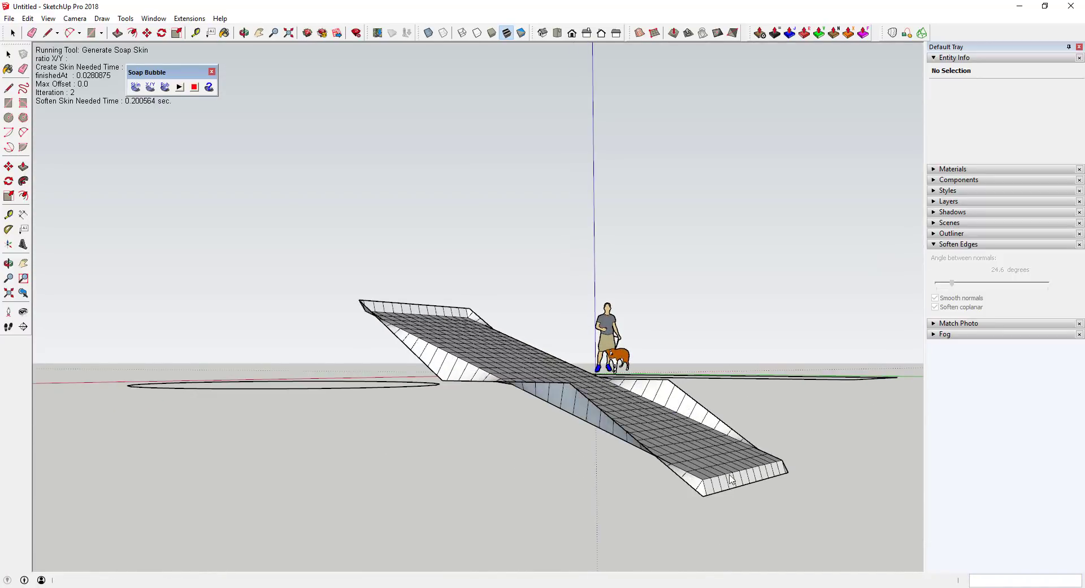
pyautogui.moveTo(437, 367); pyautogui.dragTo(506, 325, button='middle')
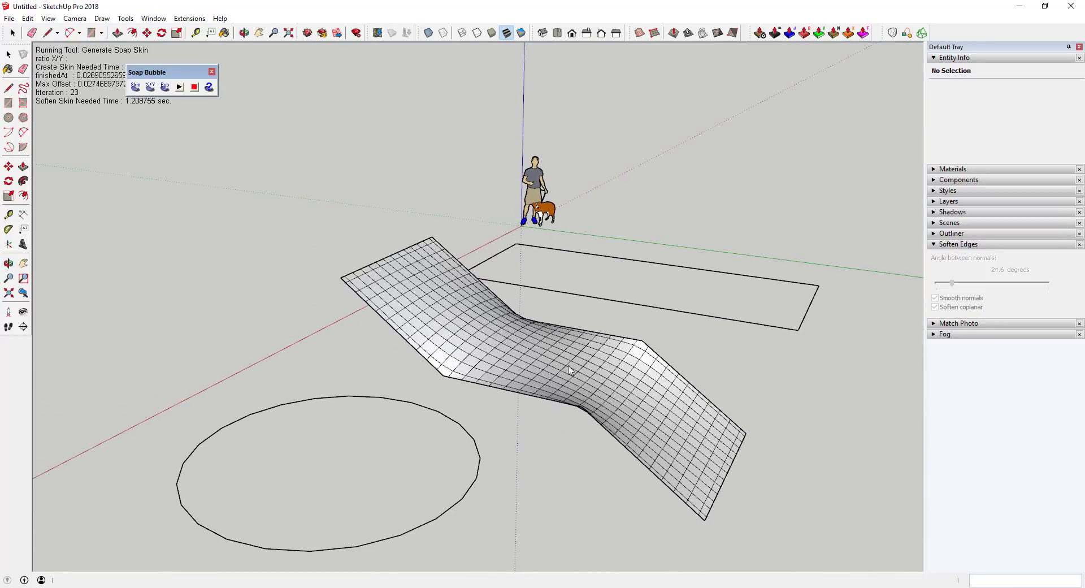
pyautogui.moveTo(744, 506); pyautogui.dragTo(752, 357, button='middle')
pyautogui.scroll(-4, 670, 377)
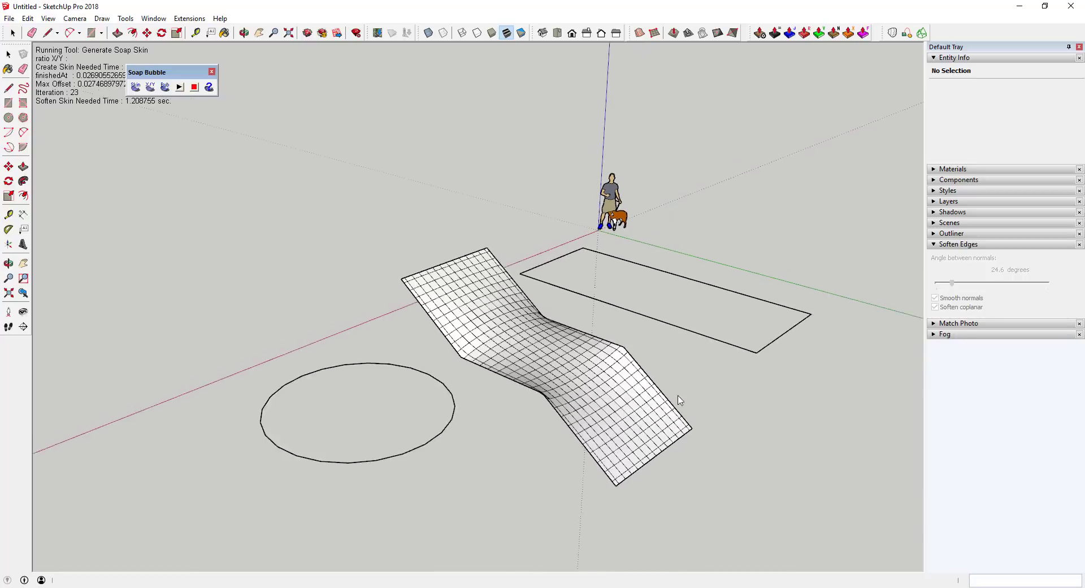
pyautogui.moveTo(665, 382); pyautogui.dragTo(529, 310, button='middle')
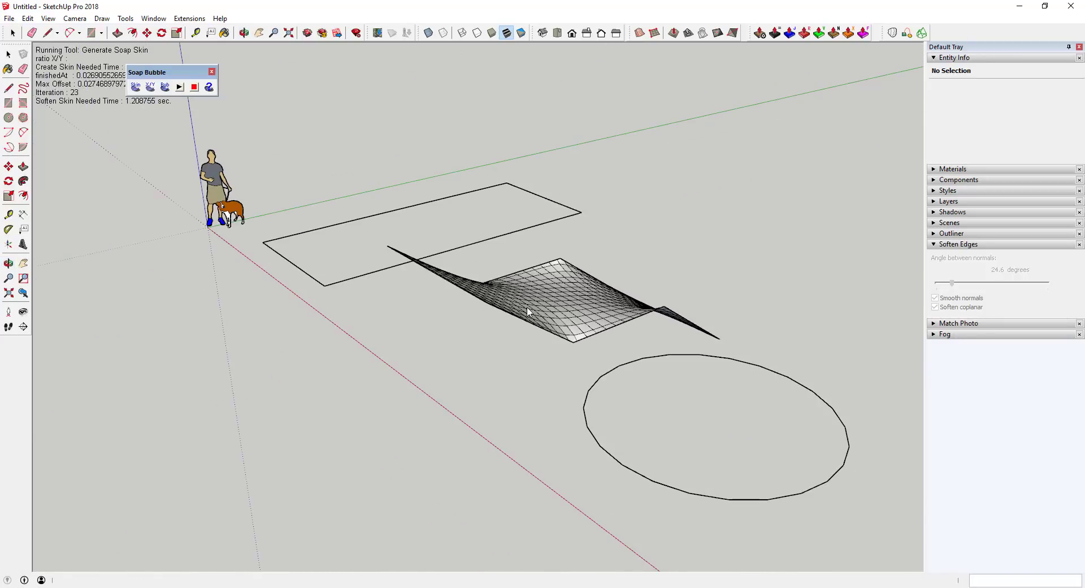
# Step: Generate a soap skin across the flat rectangle's four edges near the origin
pyautogui.moveTo(662, 314); pyautogui.dragTo(334, 180, button='middle')
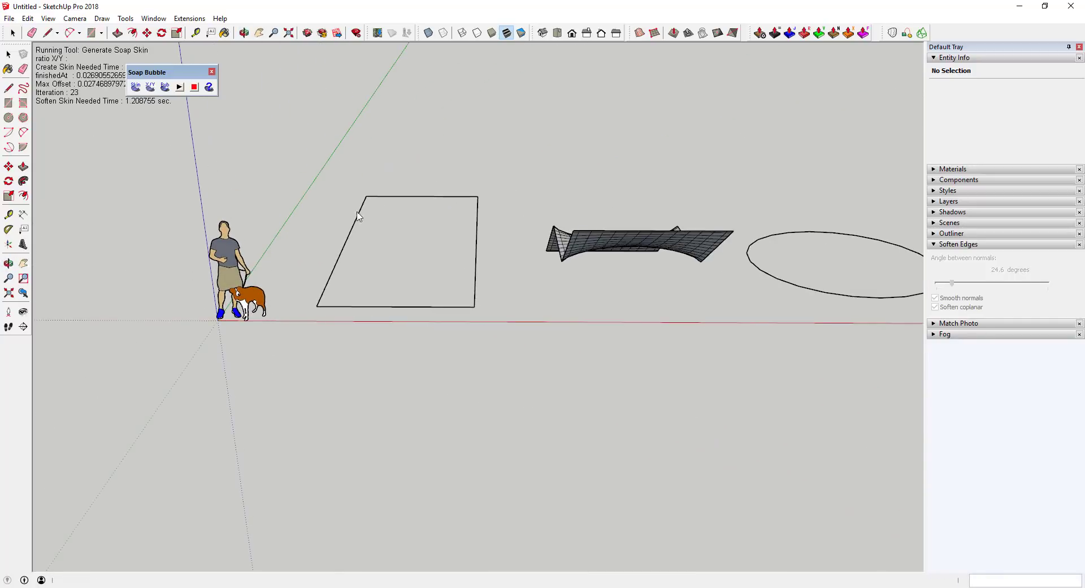
pyautogui.press('space')
pyautogui.moveTo(328, 170); pyautogui.dragTo(496, 308)
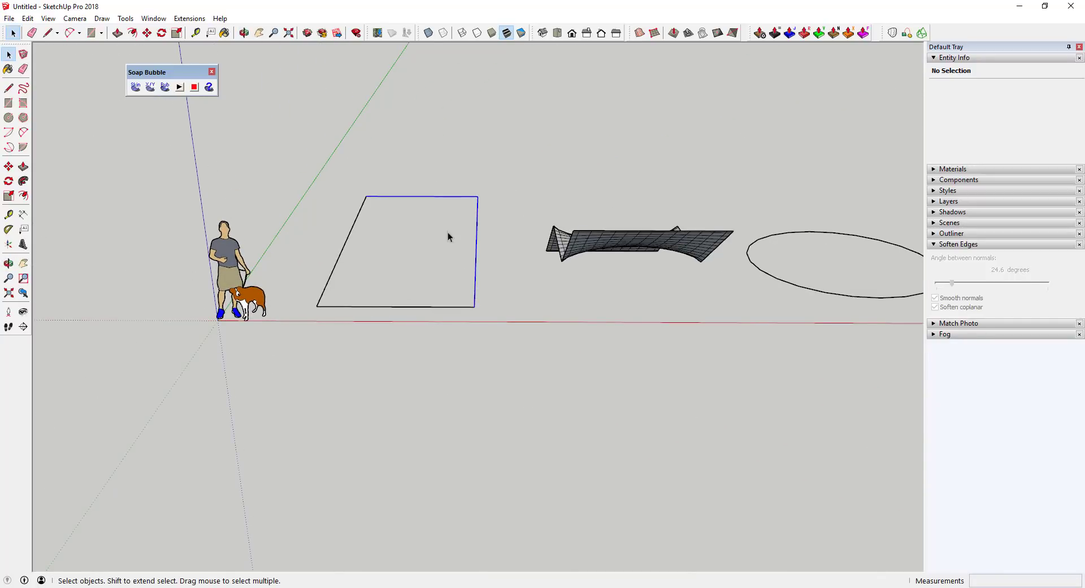
pyautogui.moveTo(496, 156); pyautogui.dragTo(365, 320)
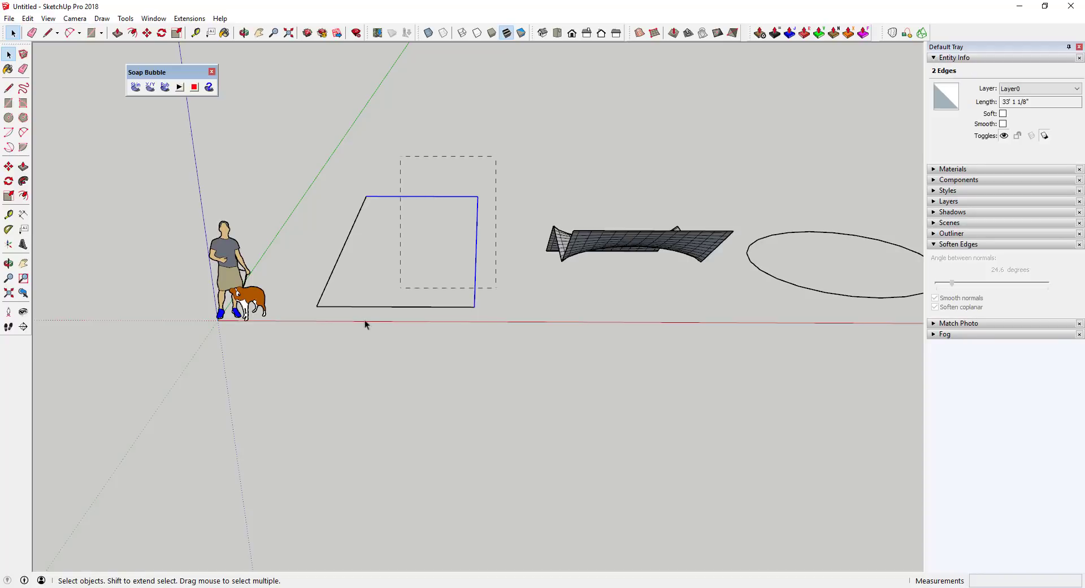
pyautogui.click(138, 88)
pyautogui.press('Return')
pyautogui.press('Return')
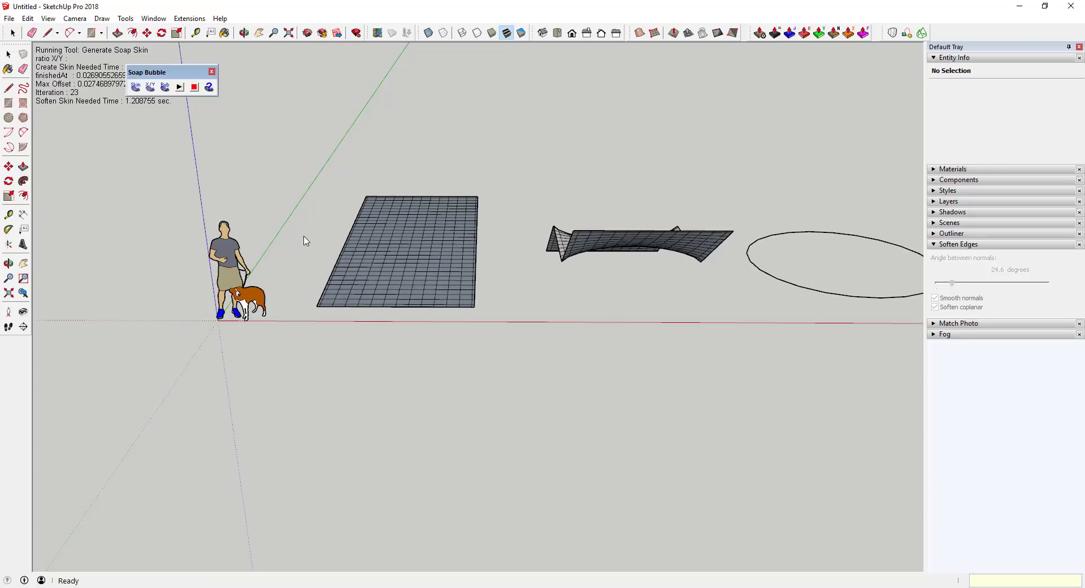
# Step: Compare the flat rectangle's skin with the curved skin from several angles
pyautogui.moveTo(563, 268); pyautogui.dragTo(399, 258, button='middle')
pyautogui.scroll(3, 400, 258)
pyautogui.moveTo(533, 266); pyautogui.dragTo(599, 361, button='middle')
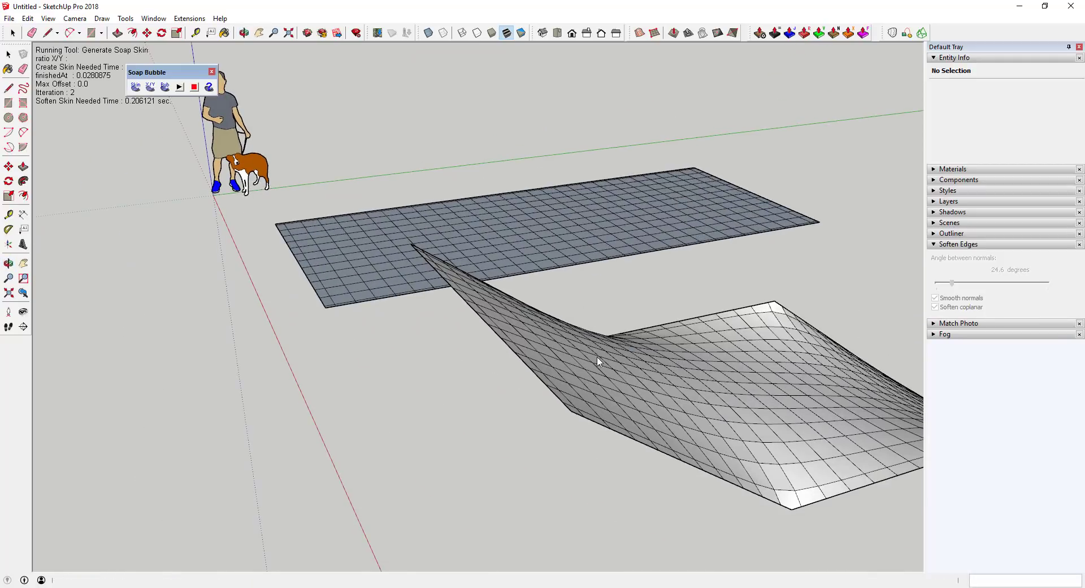
pyautogui.scroll(-3, 744, 392)
pyautogui.moveTo(743, 390); pyautogui.dragTo(549, 273, button='middle')
# Step: Reverse all faces inside the flat rectangular skin's group
pyautogui.press('space')
pyautogui.click(550, 315)
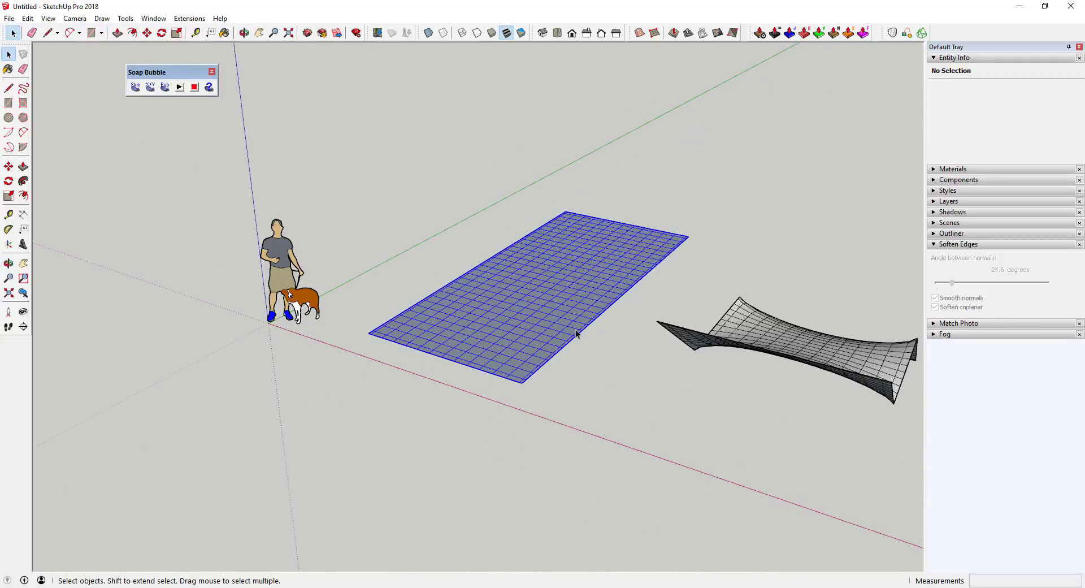
pyautogui.moveTo(575, 328); pyautogui.dragTo(613, 266, button='middle')
pyautogui.scroll(3, 576, 308)
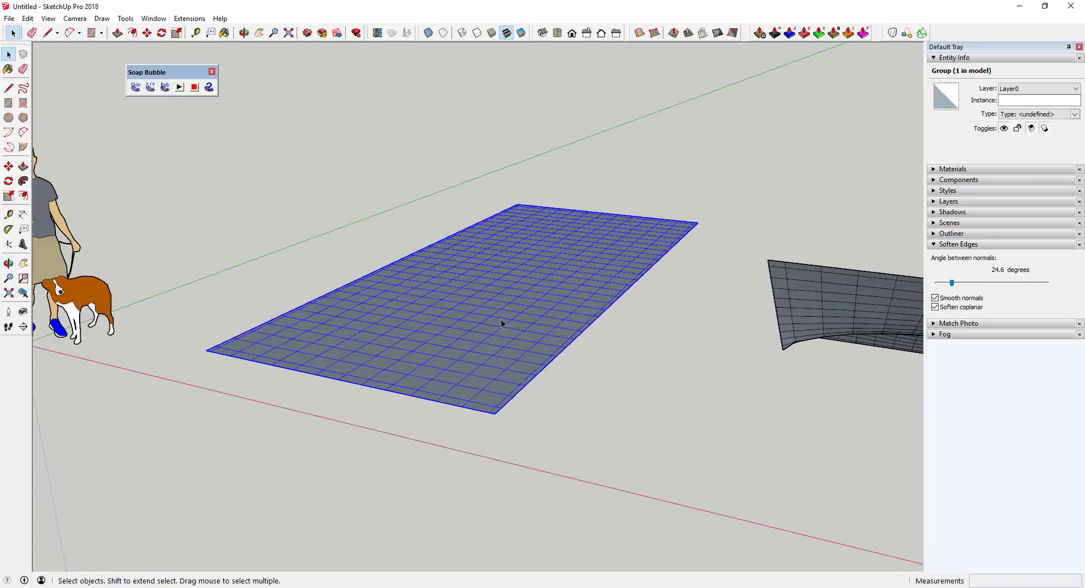
pyautogui.click(166, 88)
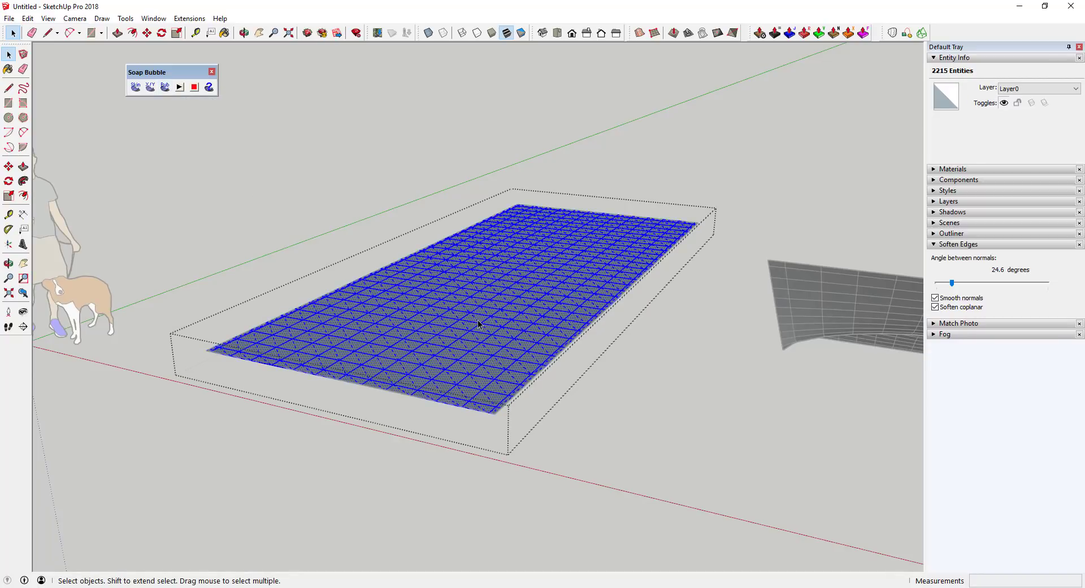
pyautogui.rightClick(477, 320)
pyautogui.click(529, 131)
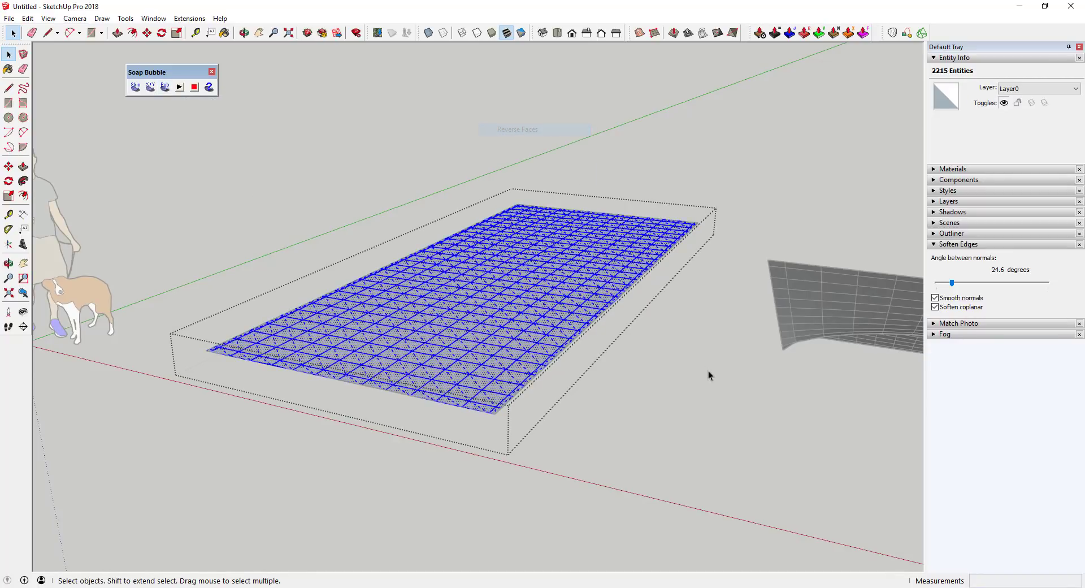
pyautogui.press('Delete')
pyautogui.click(542, 315)
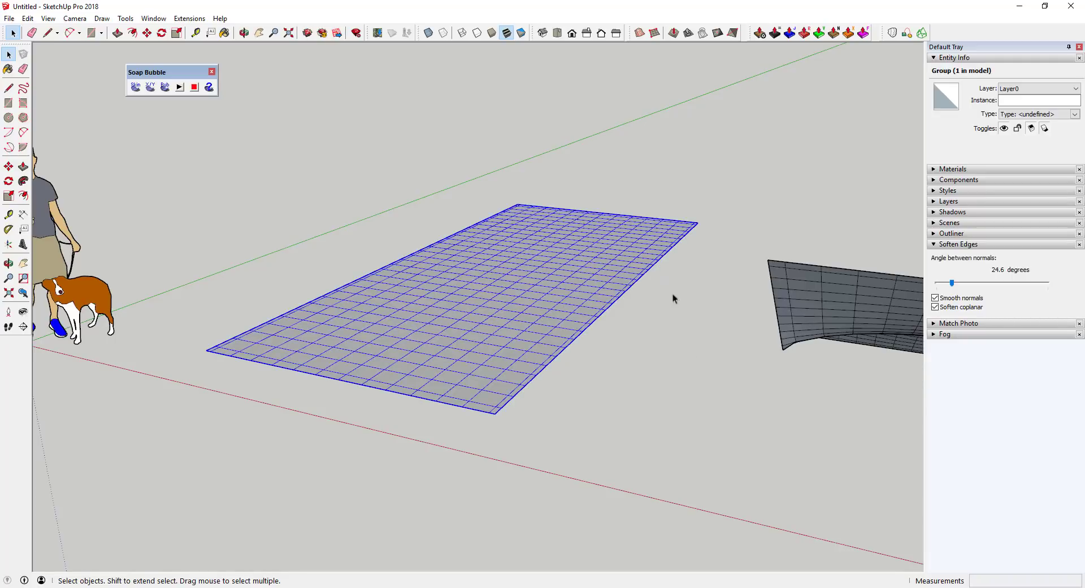
pyautogui.click(686, 354)
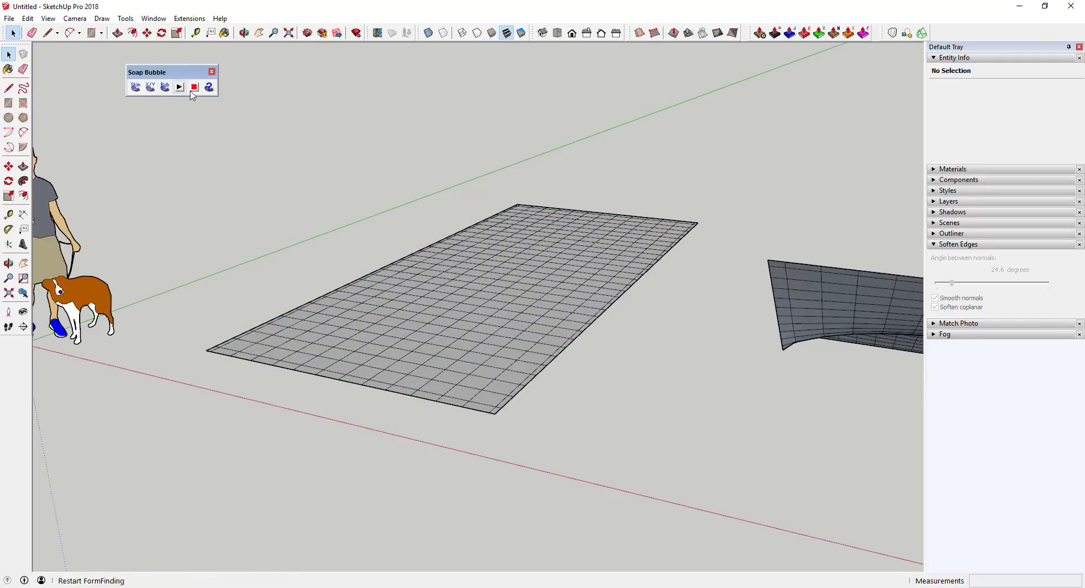
# Step: Generate a soap bubble from the flat rectangular skin with a pressure of 30
pyautogui.click(446, 314)
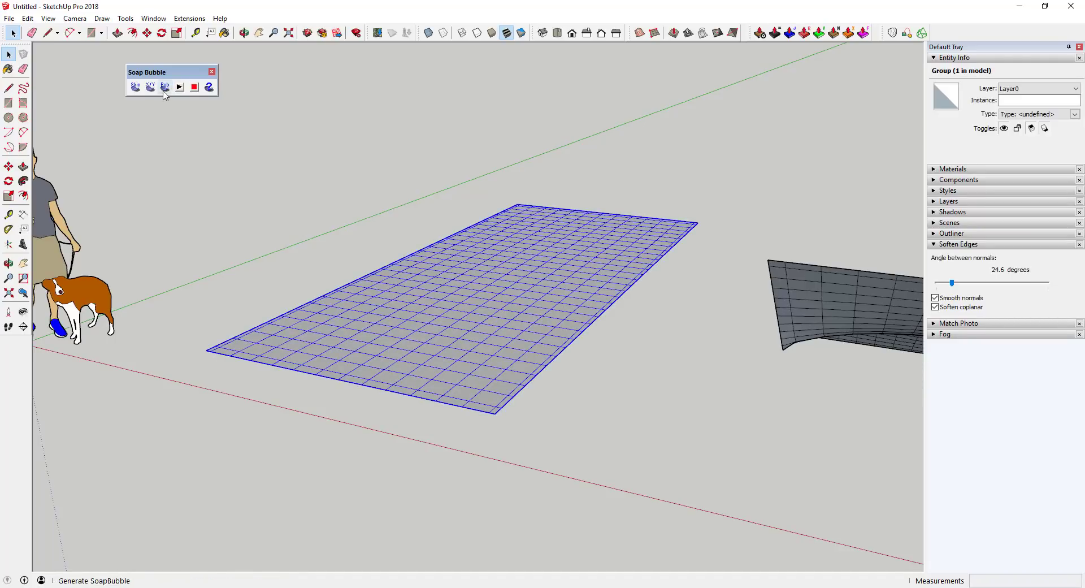
pyautogui.click(165, 88)
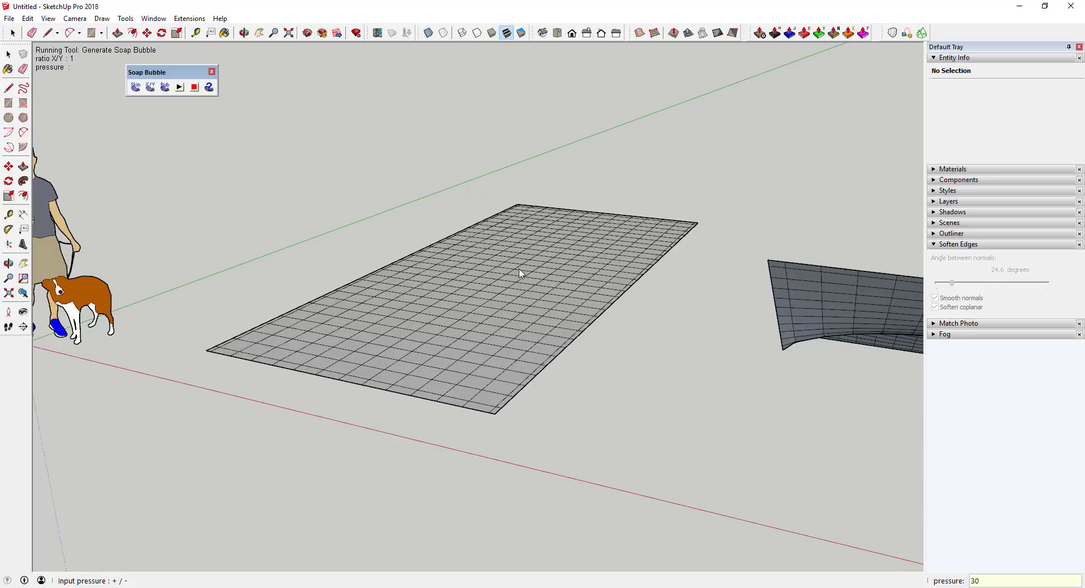
pyautogui.press('Return')
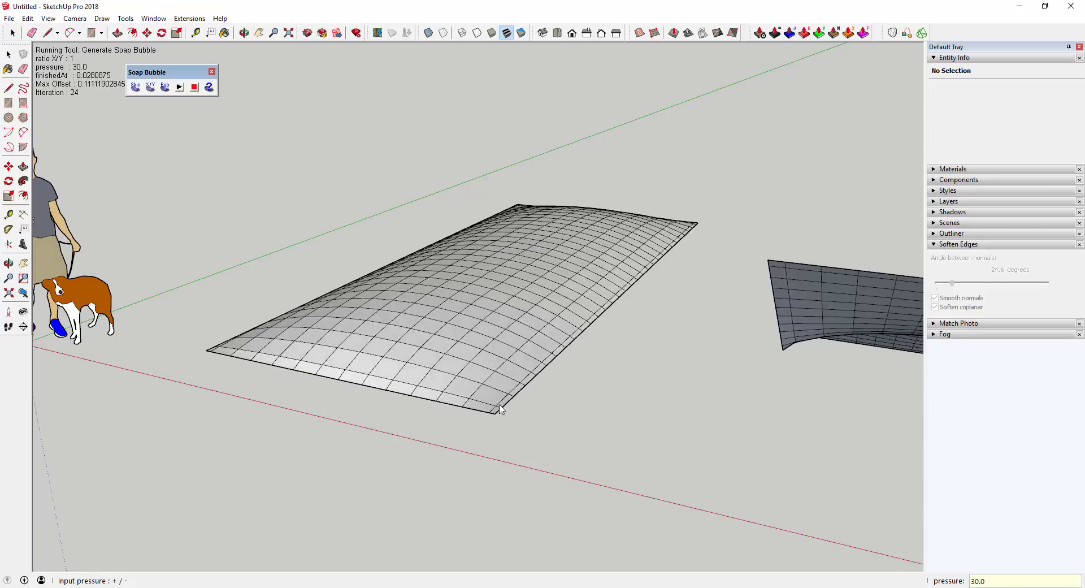
pyautogui.moveTo(438, 390); pyautogui.dragTo(554, 395, button='middle')
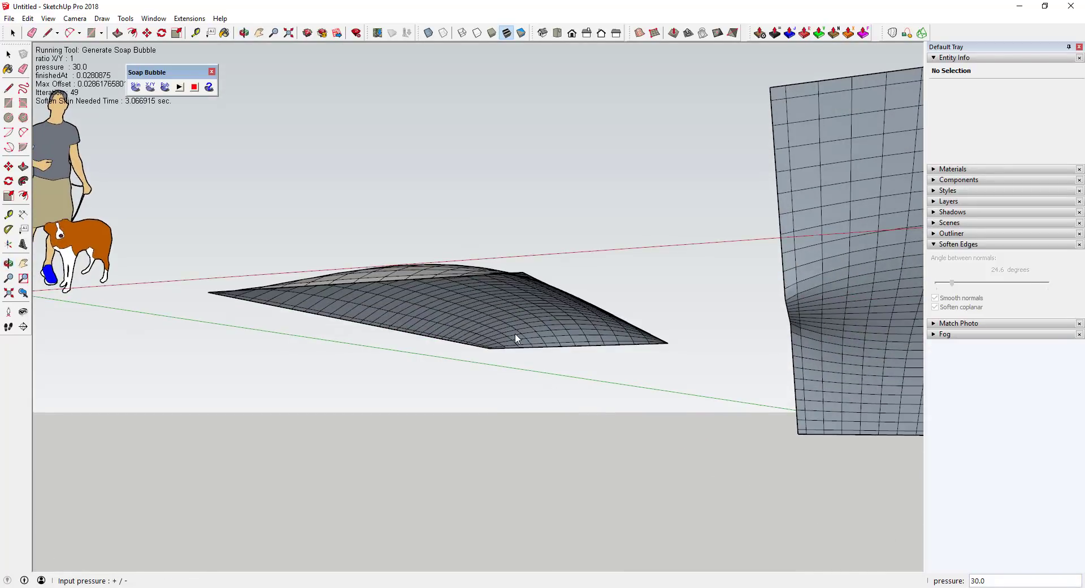
pyautogui.moveTo(501, 274); pyautogui.dragTo(507, 318, button='middle')
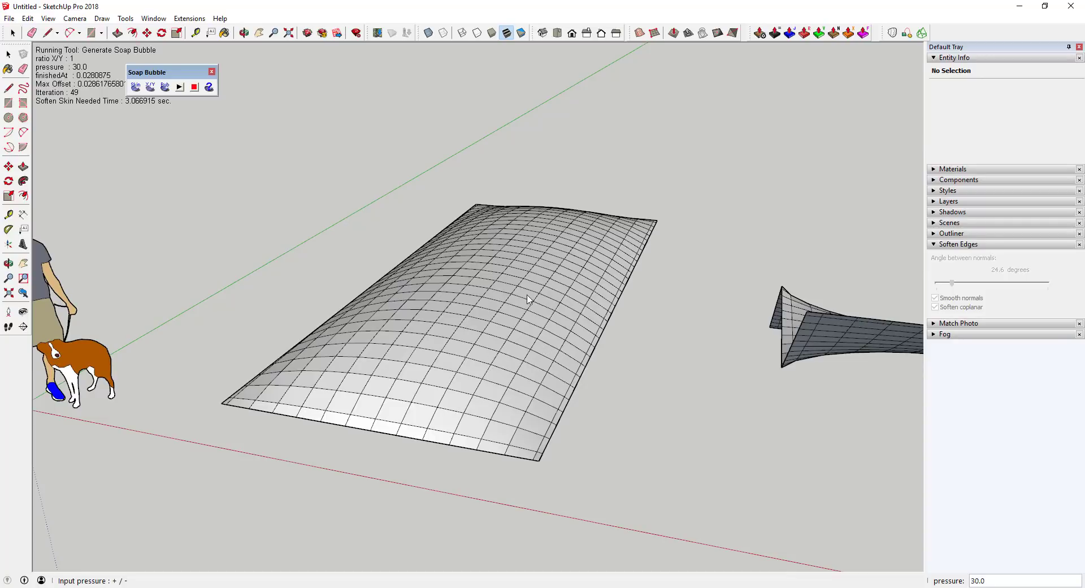
pyautogui.scroll(1, 528, 299)
pyautogui.scroll(-2, 508, 305)
pyautogui.scroll(3, 502, 310)
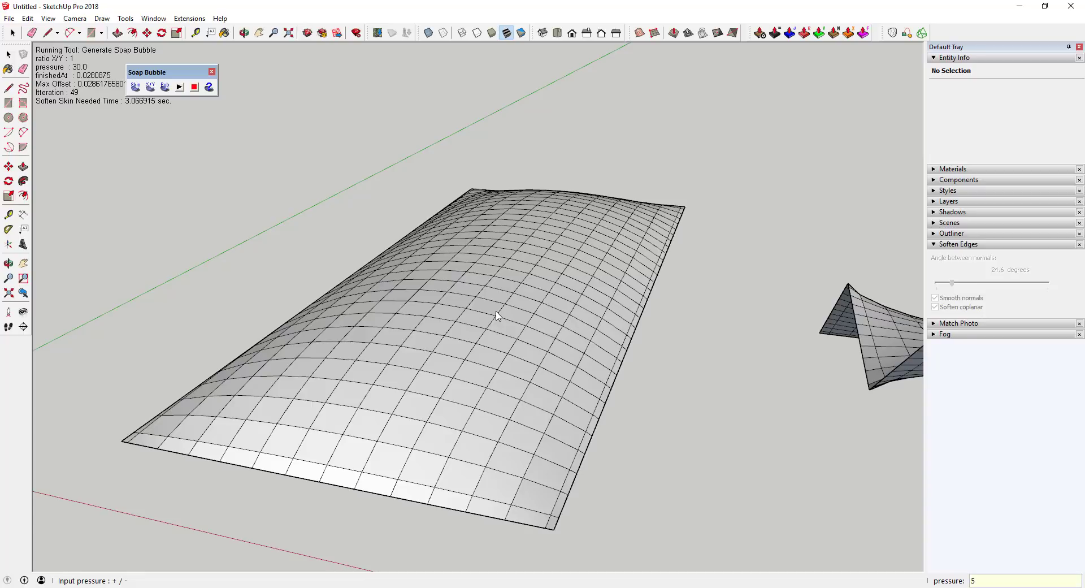
# Step: Set the rectangular bubble's pressure to 50, then reduce it to 10
pyautogui.press('Return')
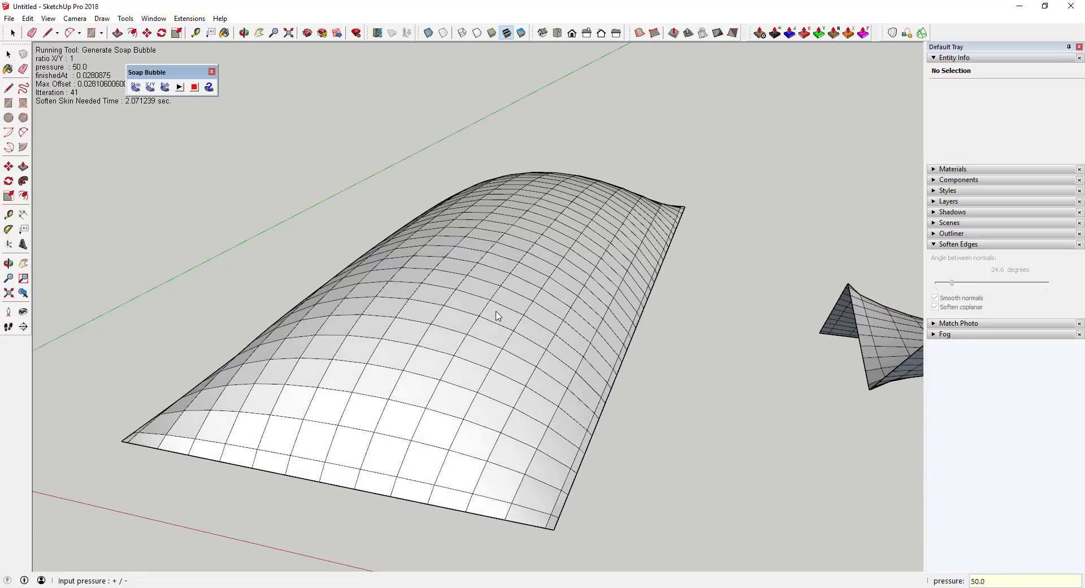
pyautogui.press('Return')
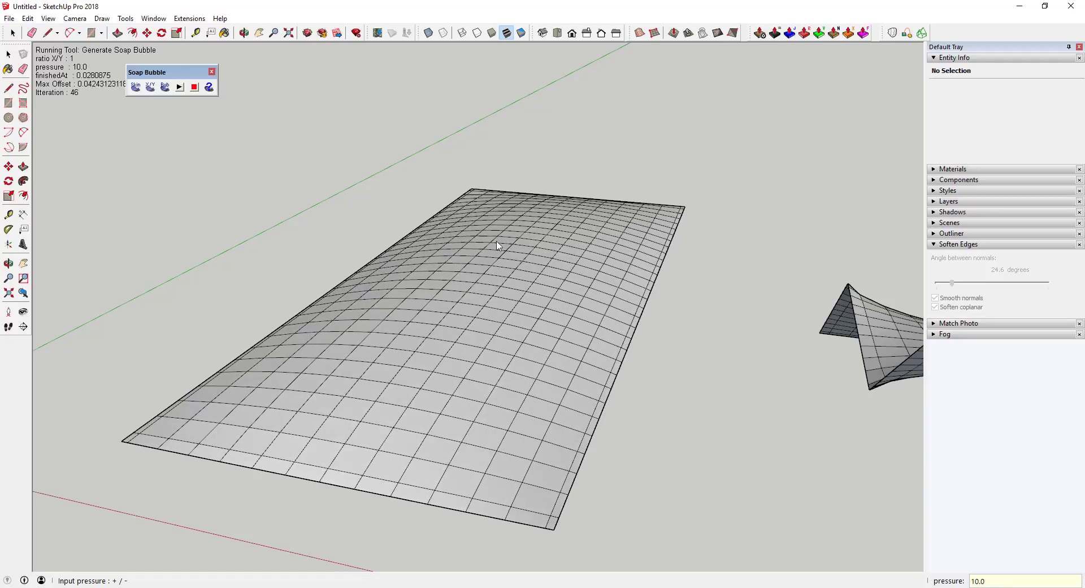
pyautogui.scroll(-4, 562, 231)
pyautogui.scroll(2, 528, 266)
pyautogui.scroll(1, 600, 224)
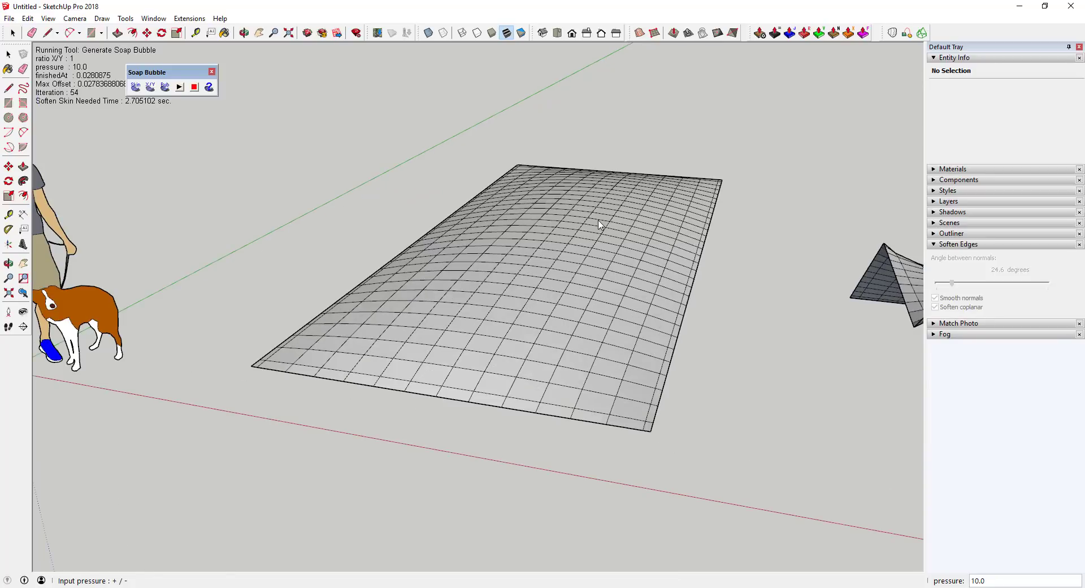
# Step: Set the rectangular bubble's pressure to 150
pyautogui.write('150.0')
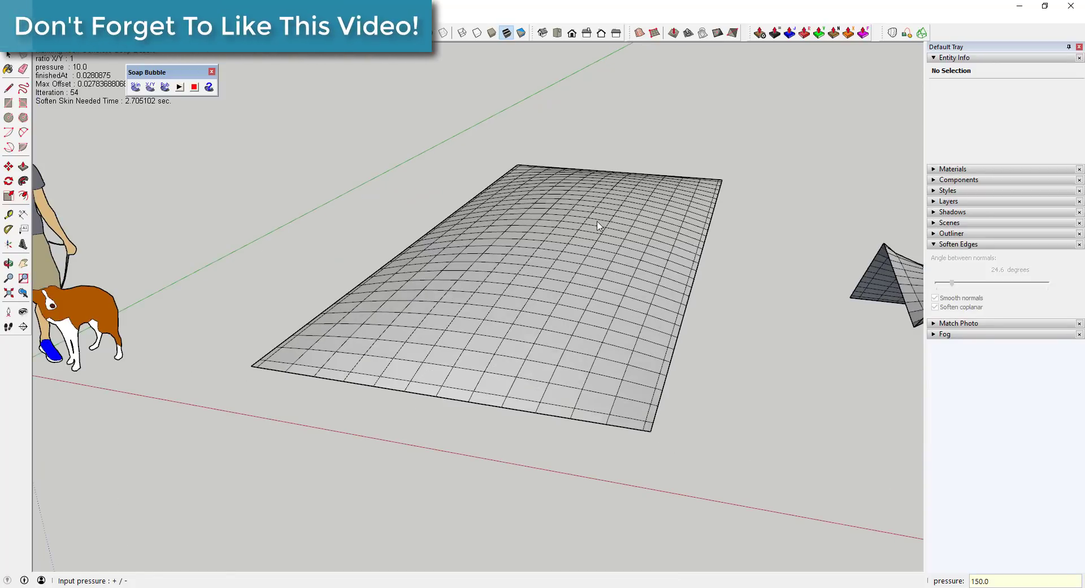
pyautogui.press('Return')
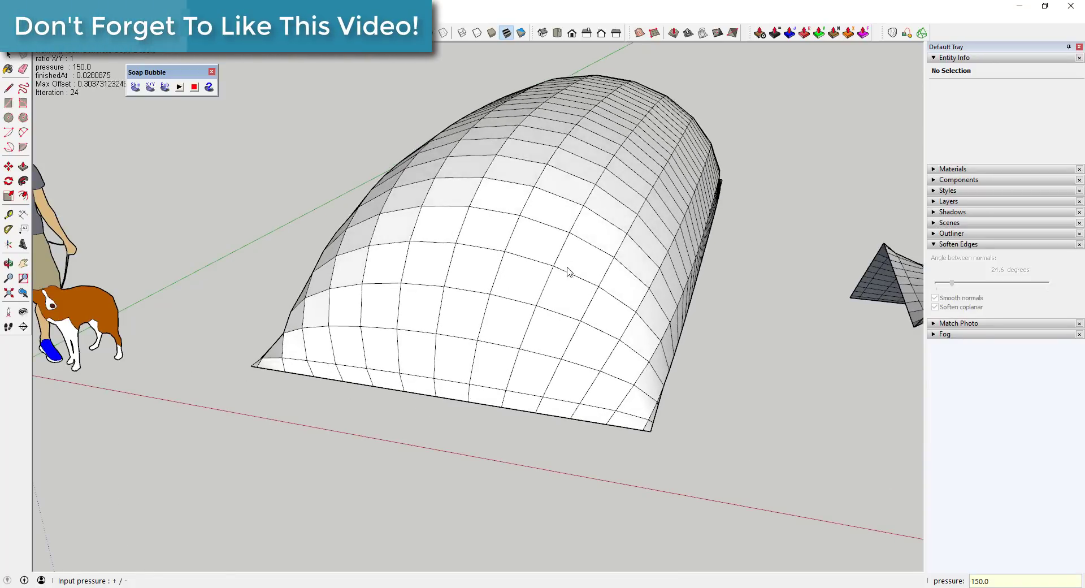
pyautogui.scroll(-3, 546, 259)
pyautogui.moveTo(577, 293); pyautogui.dragTo(528, 279, button='middle')
# Step: Increase the rectangular bubble's pressure to 300
pyautogui.write('300')
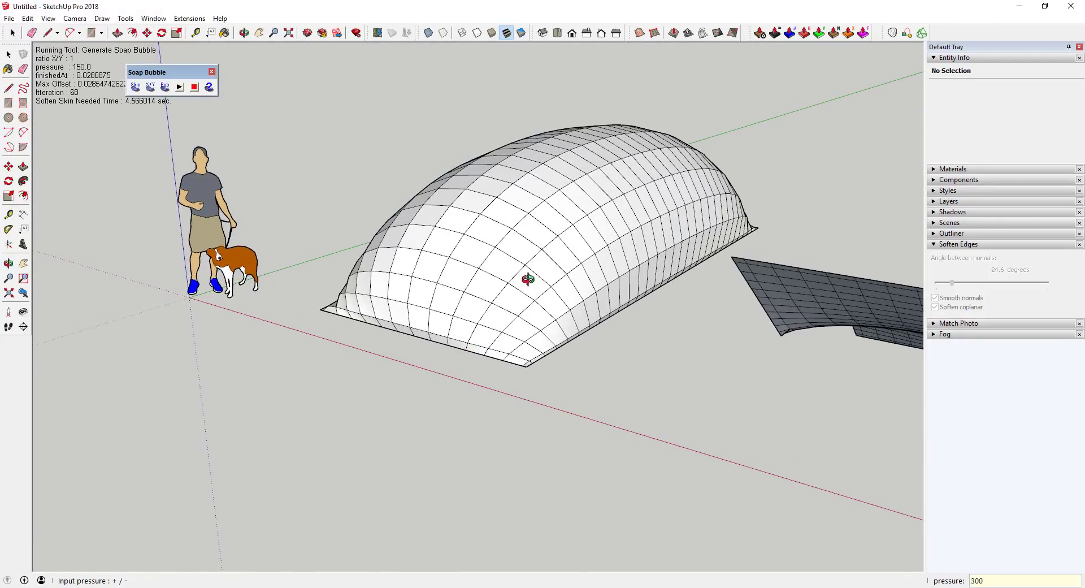
pyautogui.press('Return')
pyautogui.scroll(-3, 616, 283)
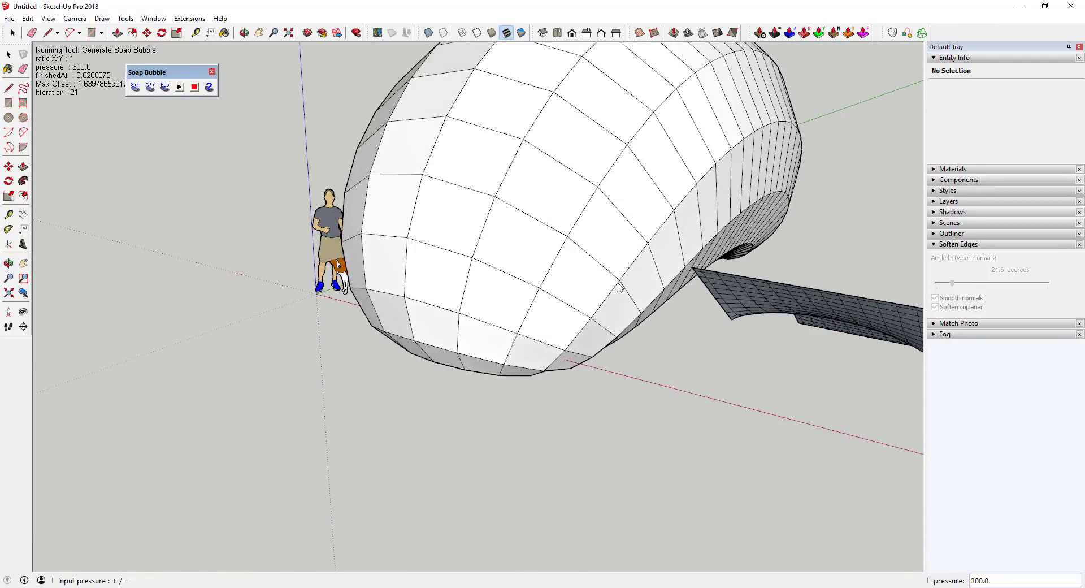
# Step: Examine how the rectangular bubble deforms from several angles while its shape is being calculated
pyautogui.scroll(-2, 616, 281)
pyautogui.moveTo(616, 282); pyautogui.dragTo(714, 343, button='middle')
pyautogui.moveTo(431, 305); pyautogui.dragTo(655, 369, button='middle')
pyautogui.scroll(3, 661, 376)
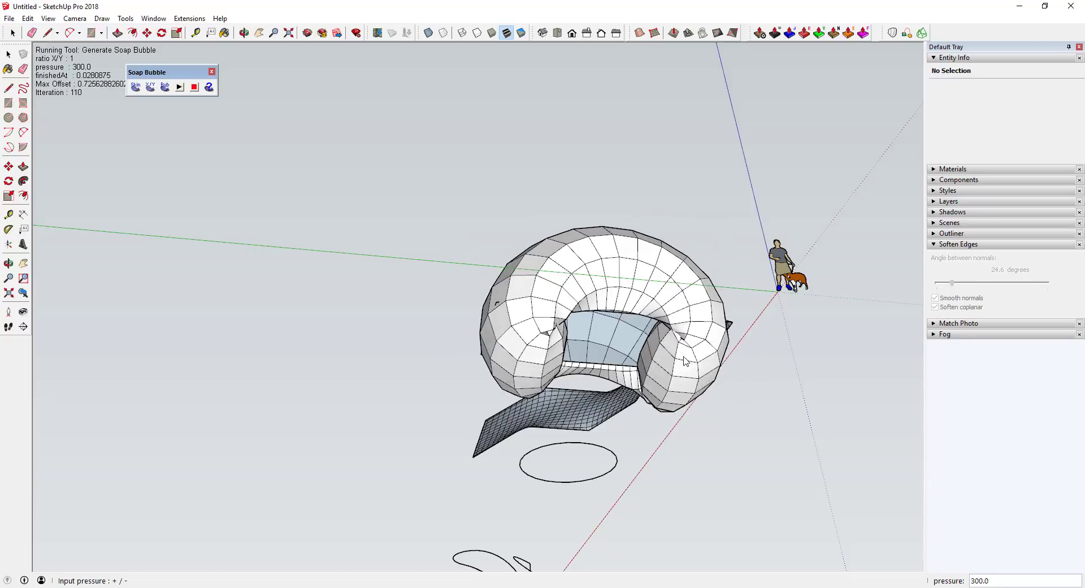
pyautogui.moveTo(800, 373); pyautogui.dragTo(342, 514, button='middle')
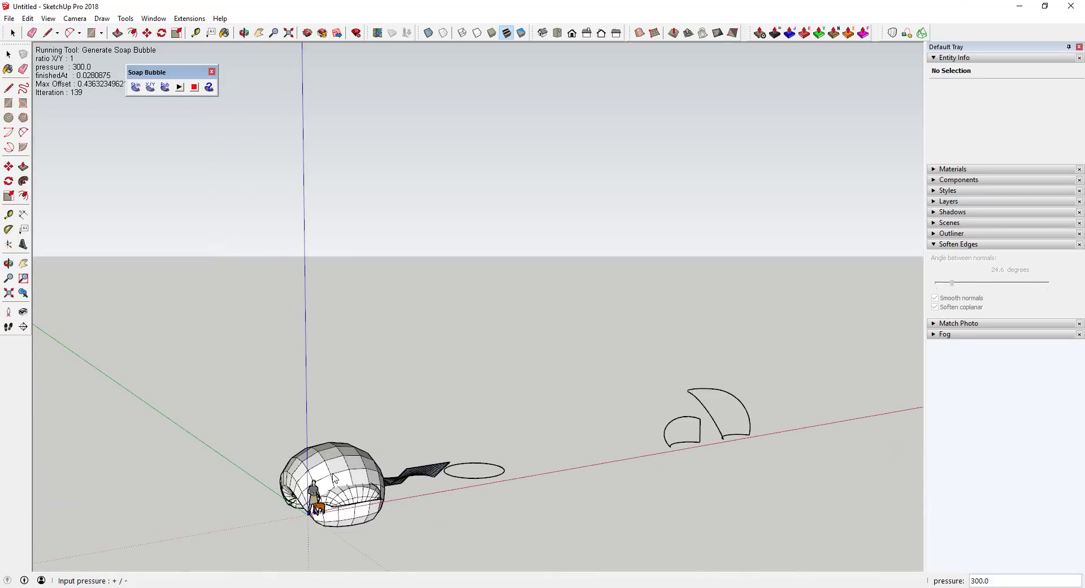
pyautogui.scroll(2, 346, 511)
pyautogui.moveTo(557, 431); pyautogui.dragTo(390, 471, button='middle')
pyautogui.scroll(3, 297, 451)
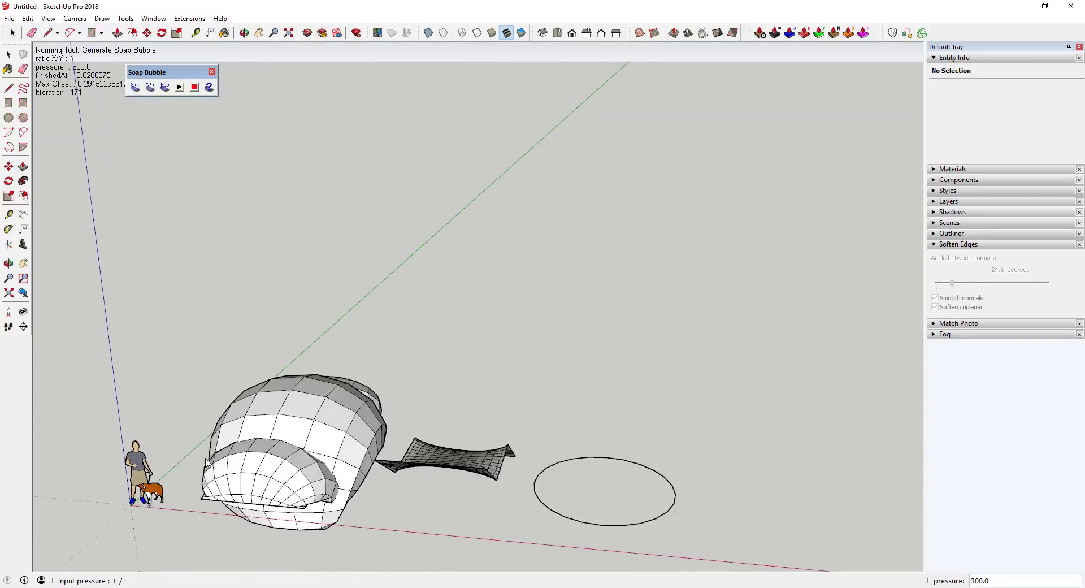
pyautogui.scroll(-3, 395, 404)
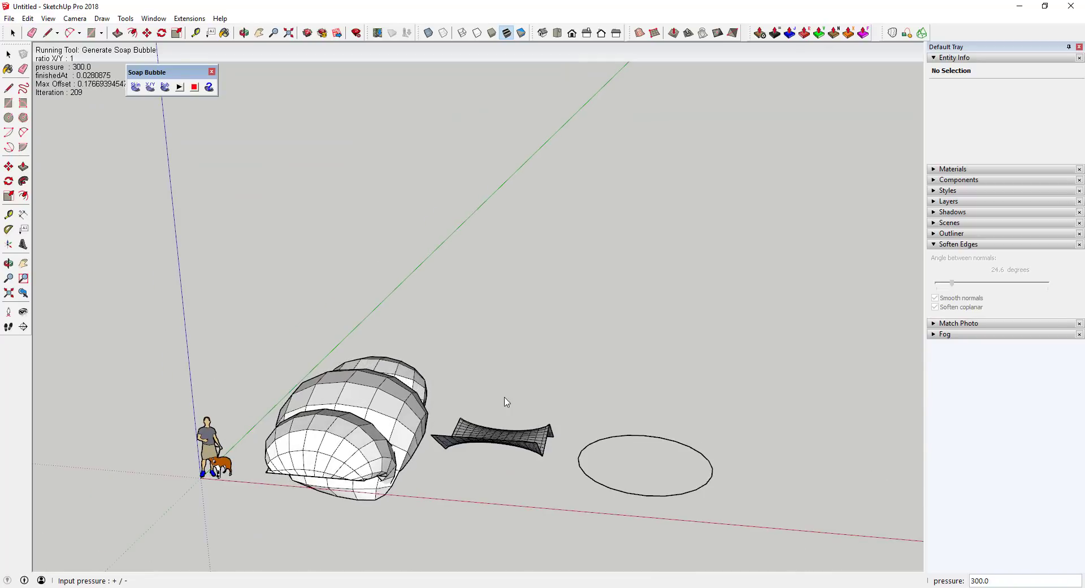
pyautogui.moveTo(383, 417); pyautogui.dragTo(347, 395, button='middle')
pyautogui.scroll(2, 354, 408)
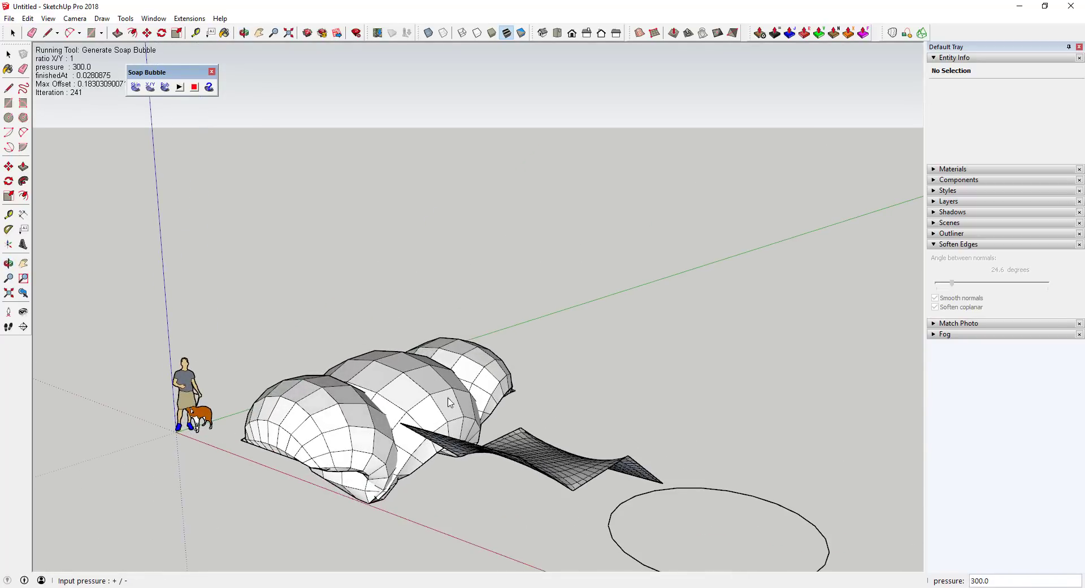
pyautogui.scroll(-2, 354, 402)
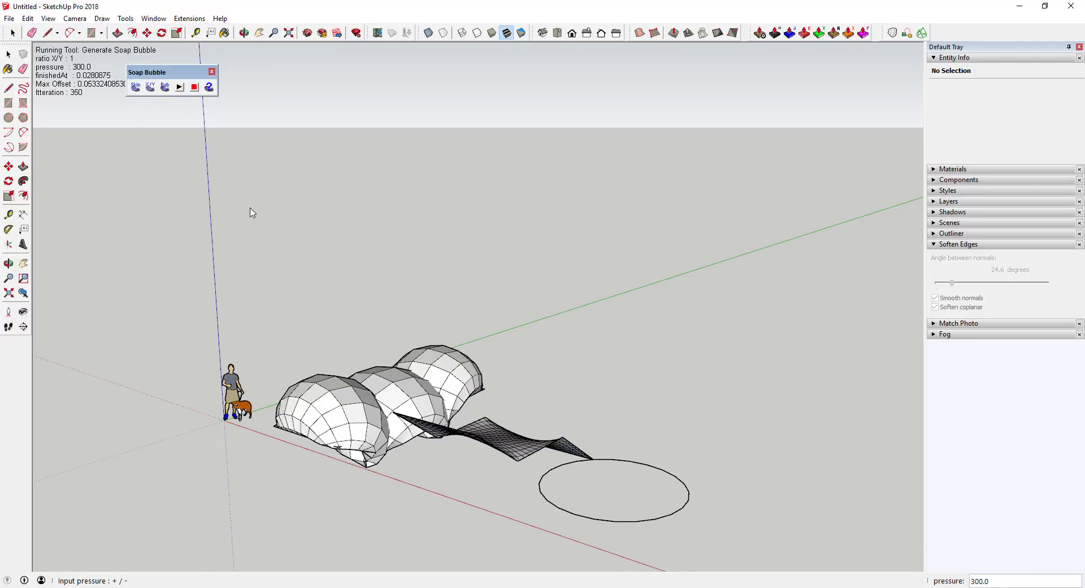
# Step: Delete the overinflated bubble group from the rectangle outline
pyautogui.press('space')
pyautogui.click(405, 403)
pyautogui.press('Delete')
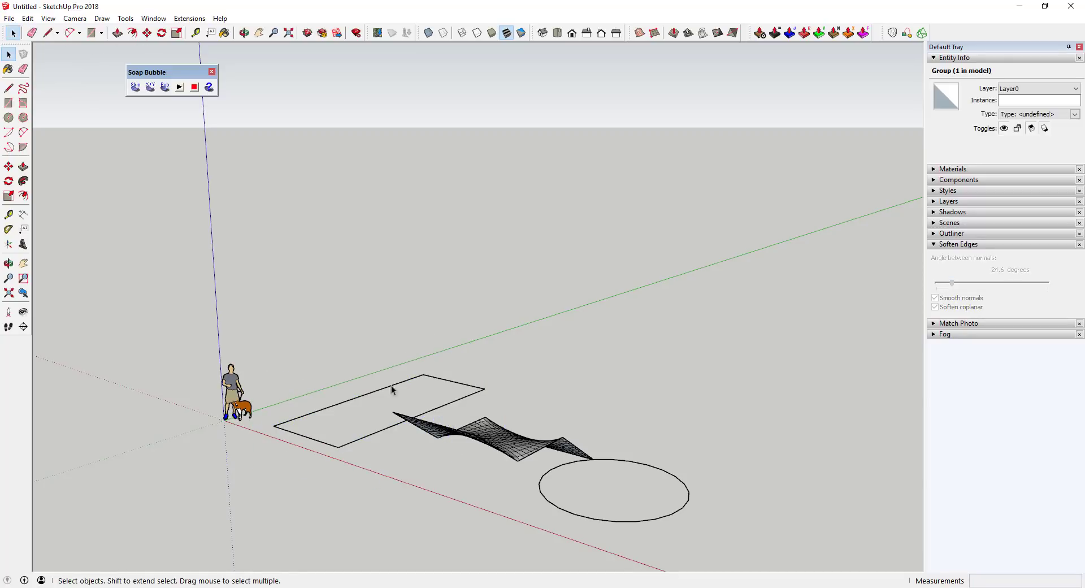
# Step: Generate a new soap skin across the rectangle outline's four edges
pyautogui.moveTo(396, 390); pyautogui.dragTo(262, 361, button='middle')
pyautogui.moveTo(266, 353); pyautogui.dragTo(455, 505)
pyautogui.click(135, 87)
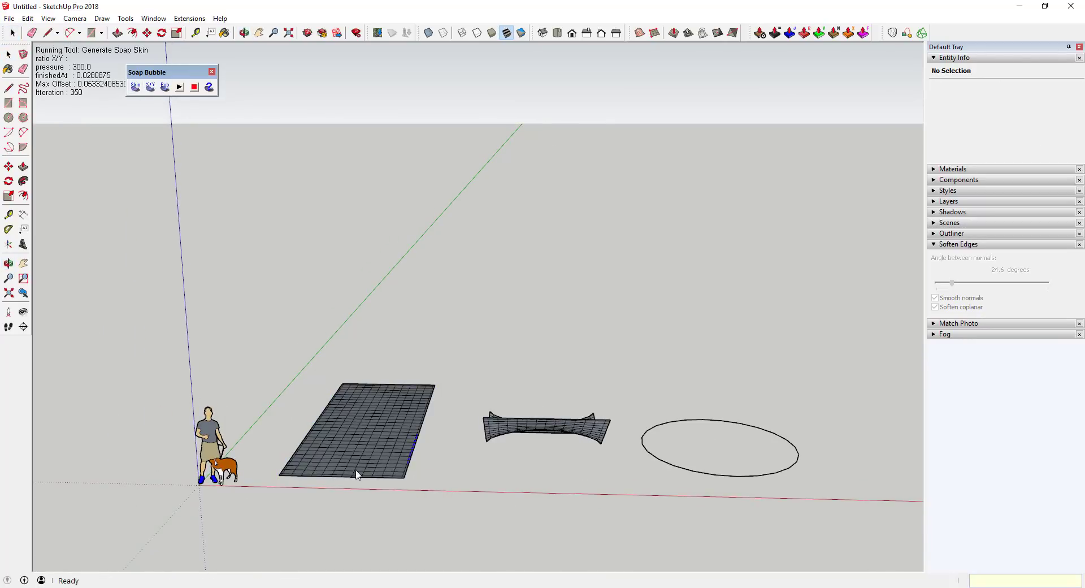
pyautogui.scroll(5, 357, 453)
pyautogui.press('space')
# Step: Generate a soap bubble from the new rectangular skin, trying a pressure of 50 and then setting it to -50
pyautogui.click(165, 87)
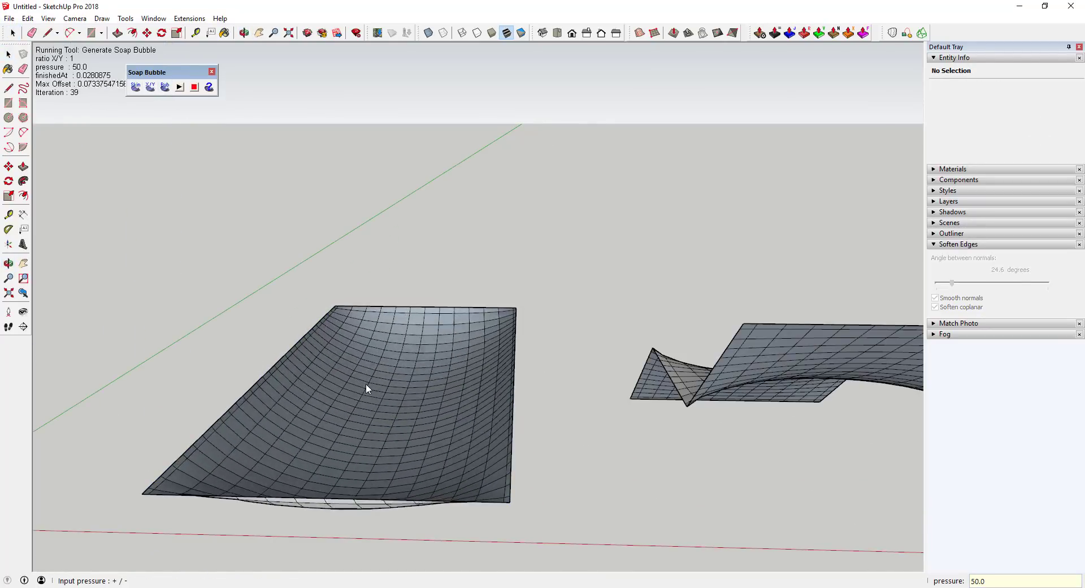
pyautogui.write('-50')
pyautogui.press('Return')
# Step: Reverse all faces inside the rectangular bubble's group
pyautogui.doubleClick(413, 409)
pyautogui.tripleClick(412, 409)
pyautogui.rightClick(413, 409)
pyautogui.click(446, 232)
pyautogui.press('Escape')
pyautogui.scroll(-5, 236, 360)
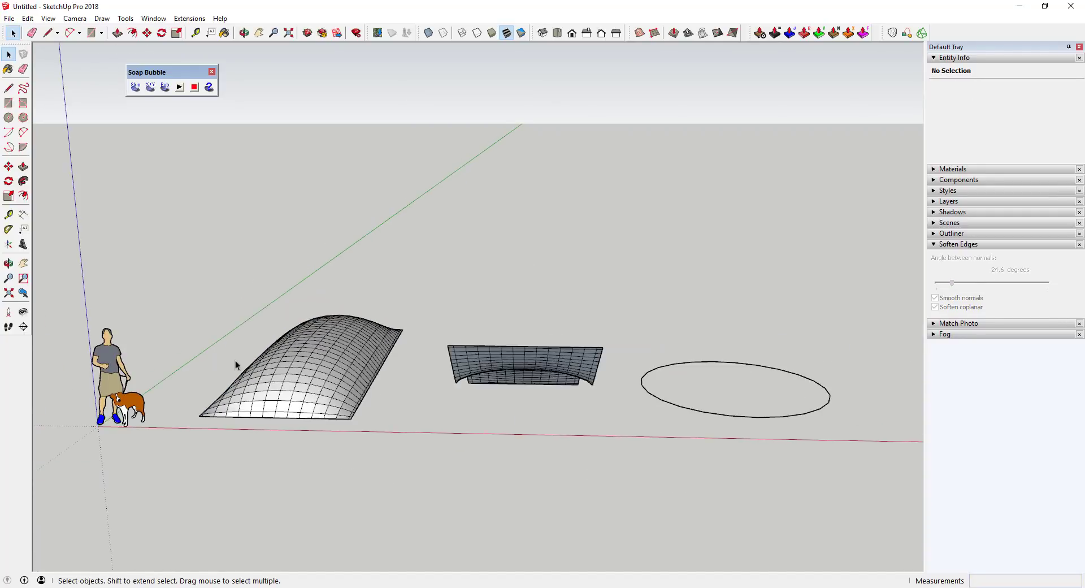
# Step: Generate a soap skin across the circle outline with 25 net divisions
pyautogui.scroll(-3, 235, 360)
pyautogui.scroll(3, 766, 412)
pyautogui.scroll(3, 211, 351)
pyautogui.scroll(-2, 521, 360)
pyautogui.scroll(2, 320, 353)
pyautogui.moveTo(439, 365); pyautogui.dragTo(404, 307, button='middle')
pyautogui.moveTo(402, 284); pyautogui.dragTo(745, 447)
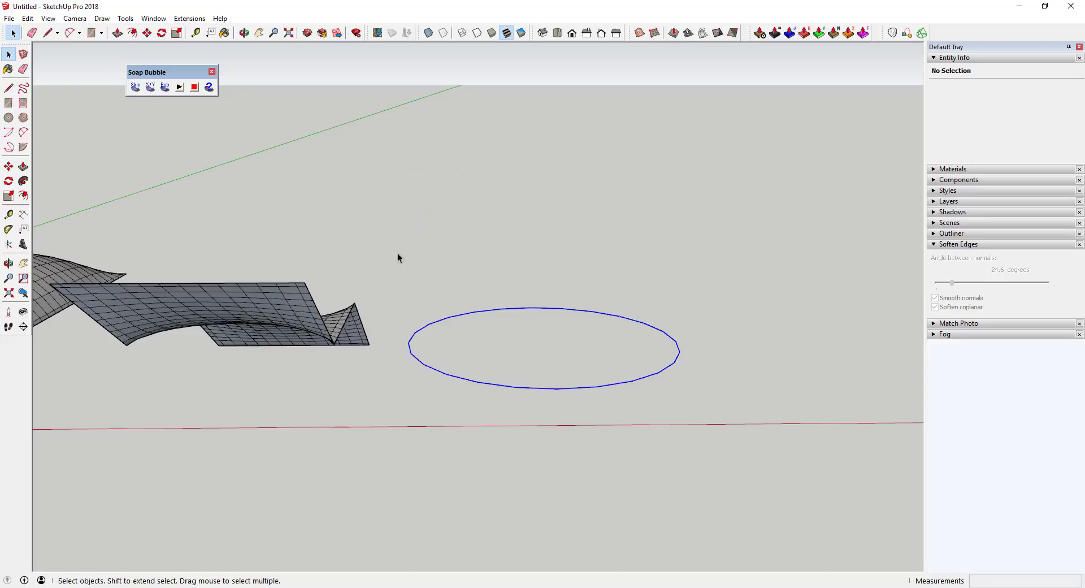
pyautogui.click(133, 86)
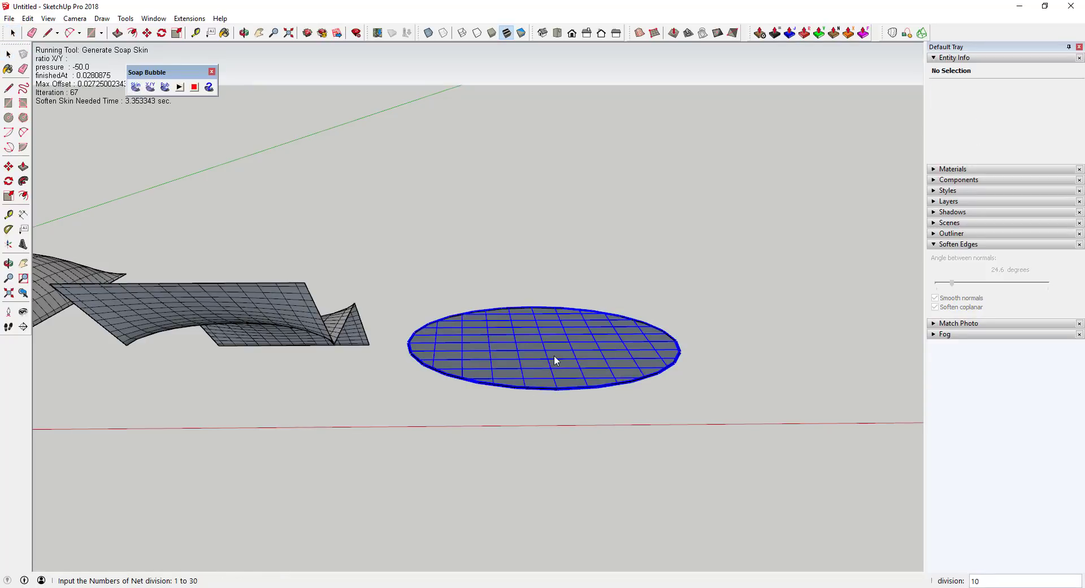
pyautogui.write('25')
pyautogui.press('Return')
pyautogui.press('Return')
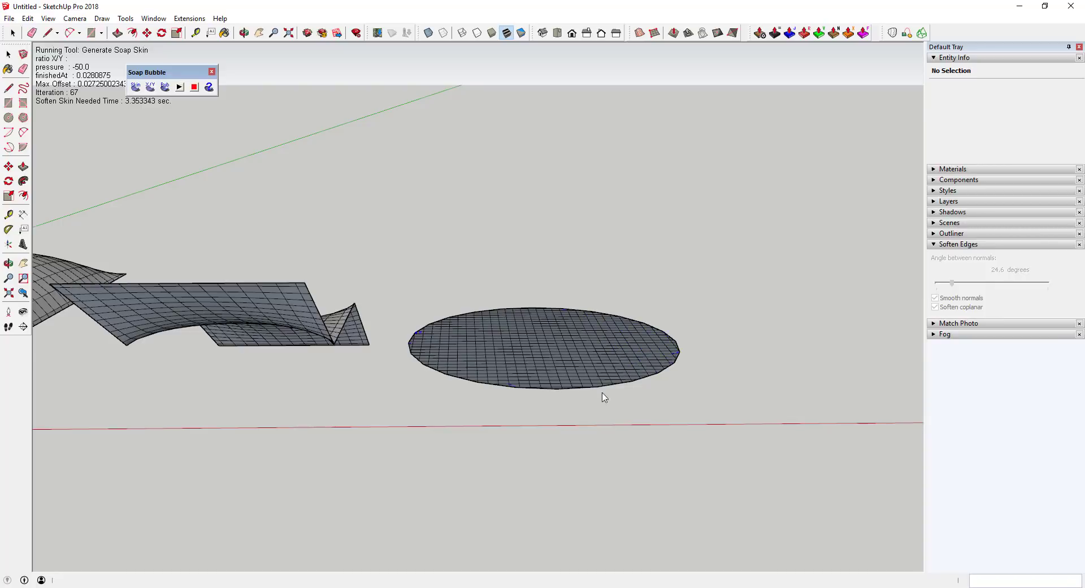
# Step: Open the circular skin's group and raise its far edge using Smoove with a 10' radius
pyautogui.moveTo(591, 362); pyautogui.dragTo(605, 426, button='middle')
pyautogui.scroll(5, 578, 359)
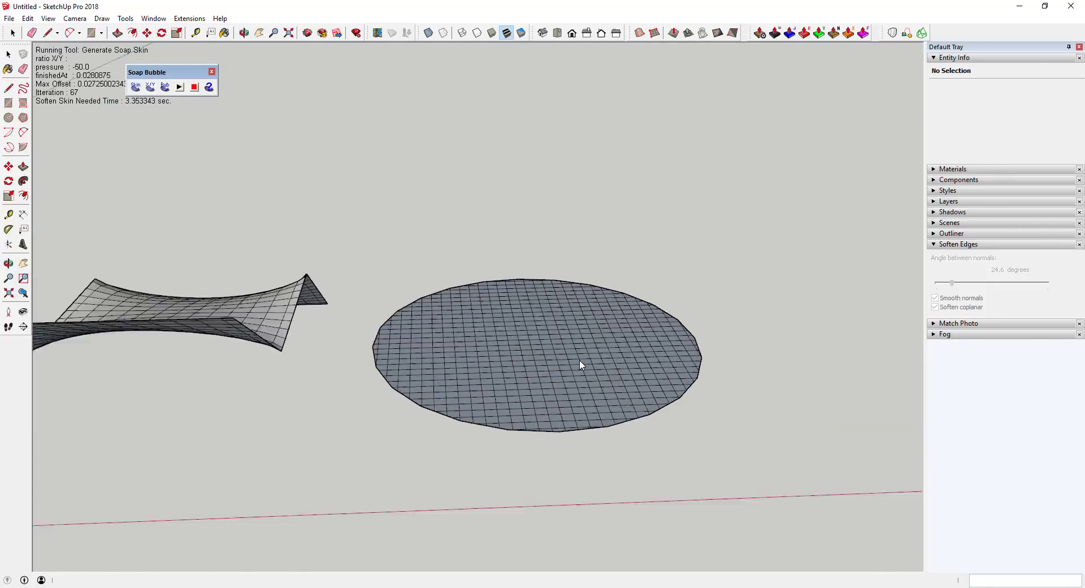
pyautogui.scroll(-3, 579, 356)
pyautogui.scroll(2, 576, 346)
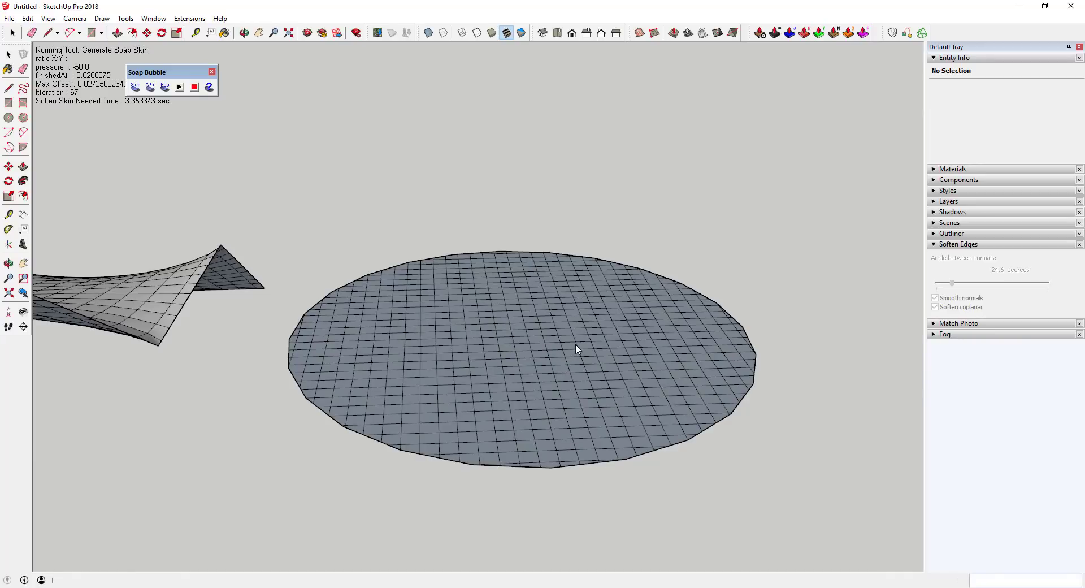
pyautogui.click(568, 354)
pyautogui.doubleClick(566, 347)
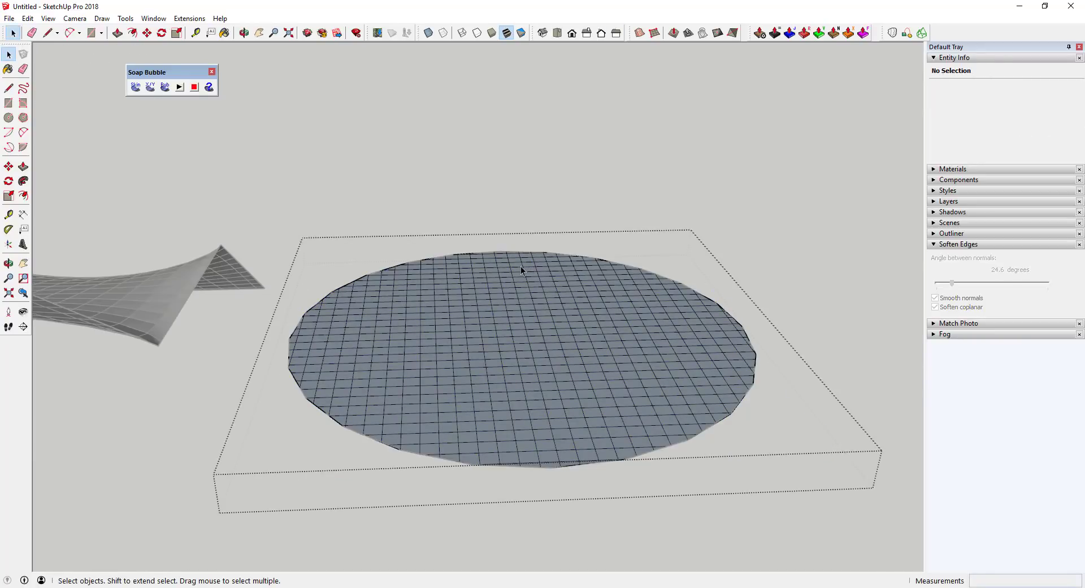
pyautogui.click(673, 33)
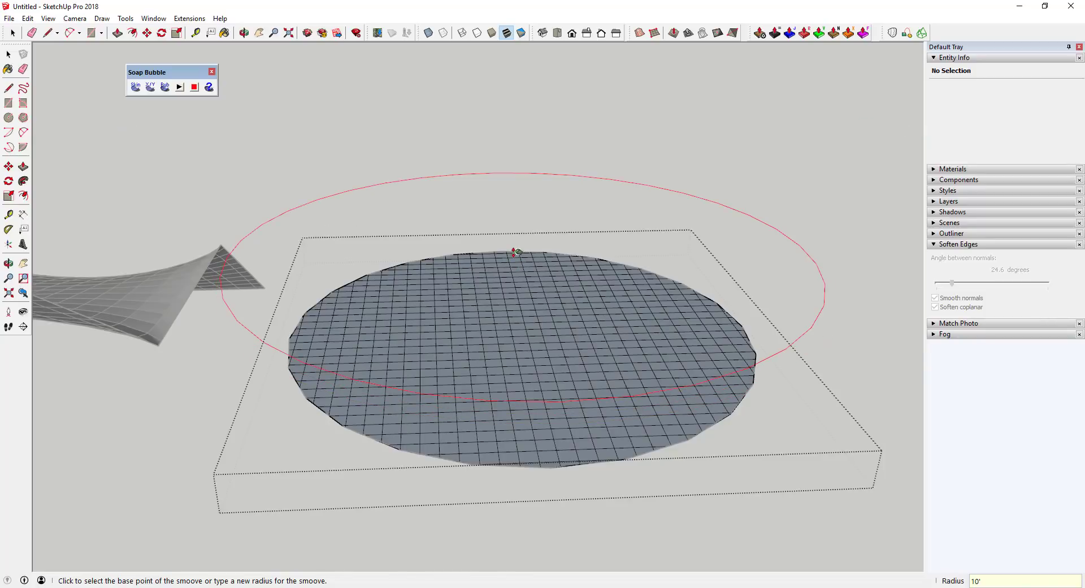
pyautogui.click(521, 234)
pyautogui.click(533, 211)
# Step: Lower another area of the circular skin, opposite the raised edge, using the same 10' Smoove radius
pyautogui.moveTo(497, 379); pyautogui.dragTo(686, 361, button='middle')
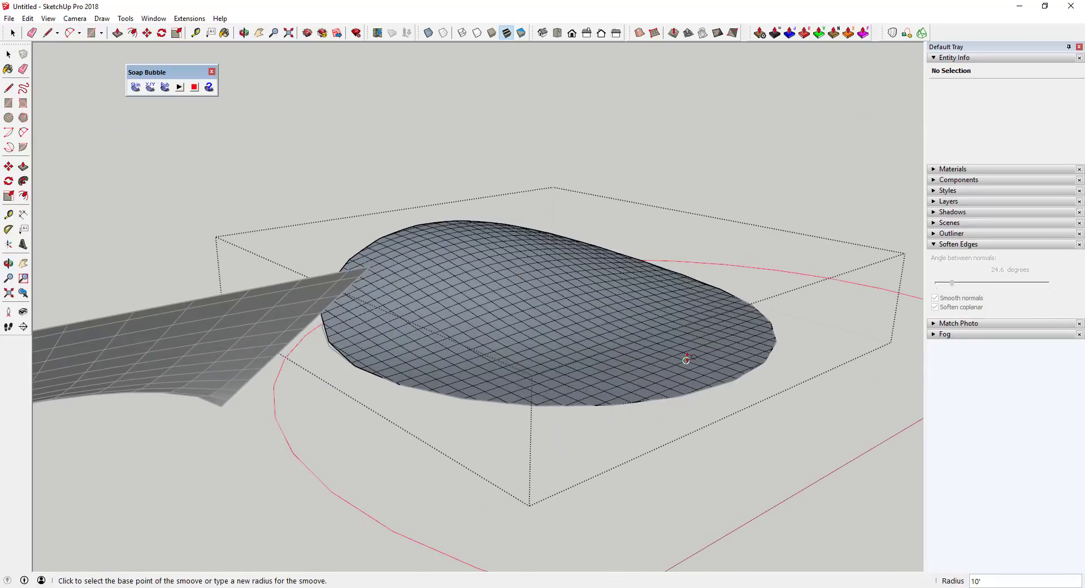
pyautogui.click(685, 365)
pyautogui.click(686, 410)
pyautogui.scroll(-3, 650, 266)
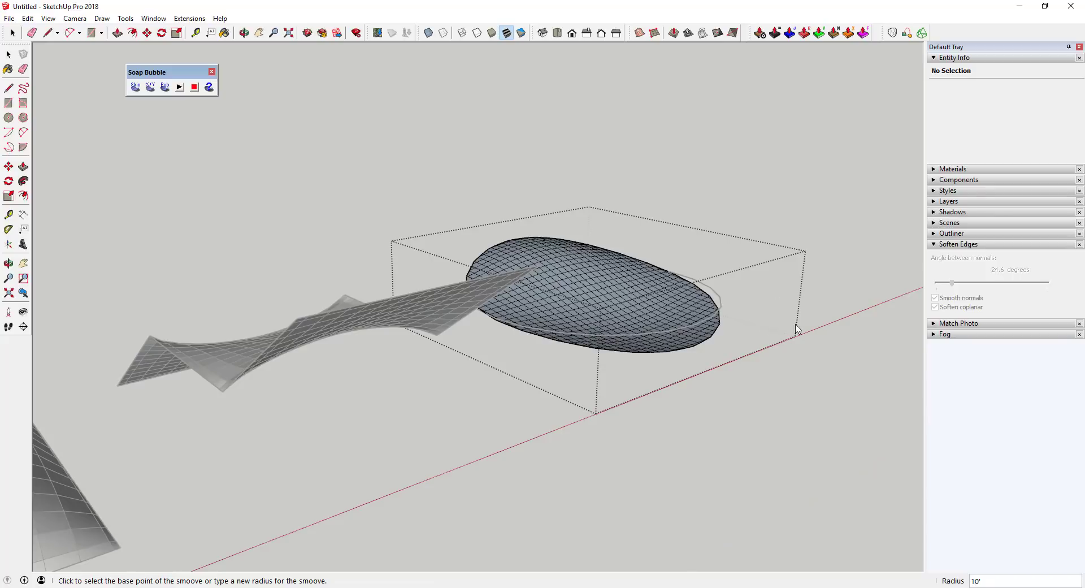
pyautogui.moveTo(796, 324); pyautogui.dragTo(657, 368, button='middle')
# Step: Undo both Smoove deformations of the circular skin and leave its group
pyautogui.hotkey('ctrl', 'z')
pyautogui.hotkey('ctrl', 'z')
pyautogui.press('space')
pyautogui.click(777, 420)
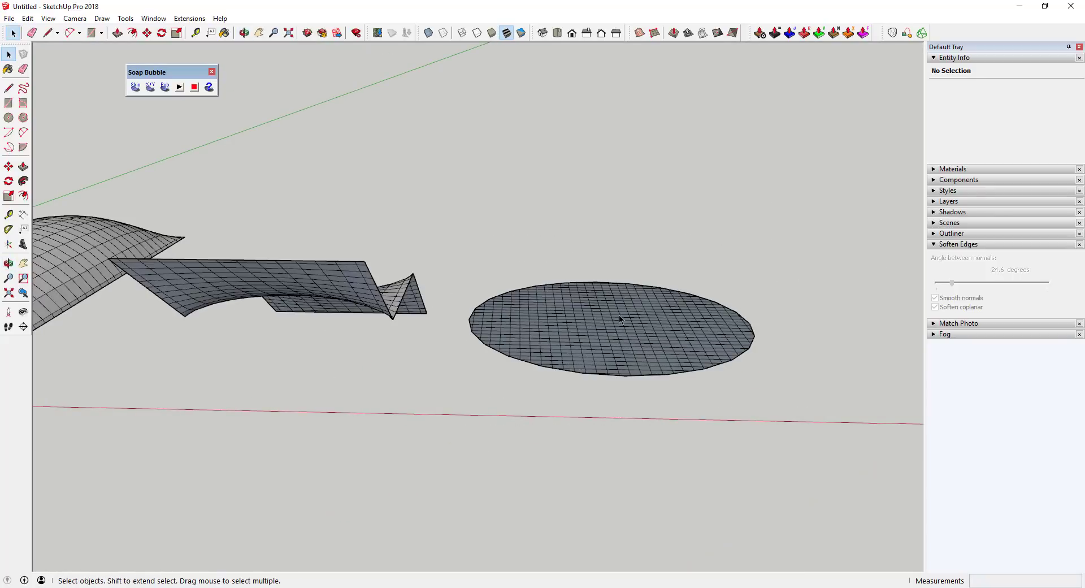
# Step: Generate a soap bubble from the flat circular skin with a pressure of 50
pyautogui.click(619, 314)
pyautogui.moveTo(727, 372); pyautogui.dragTo(396, 215, button='middle')
pyautogui.click(165, 87)
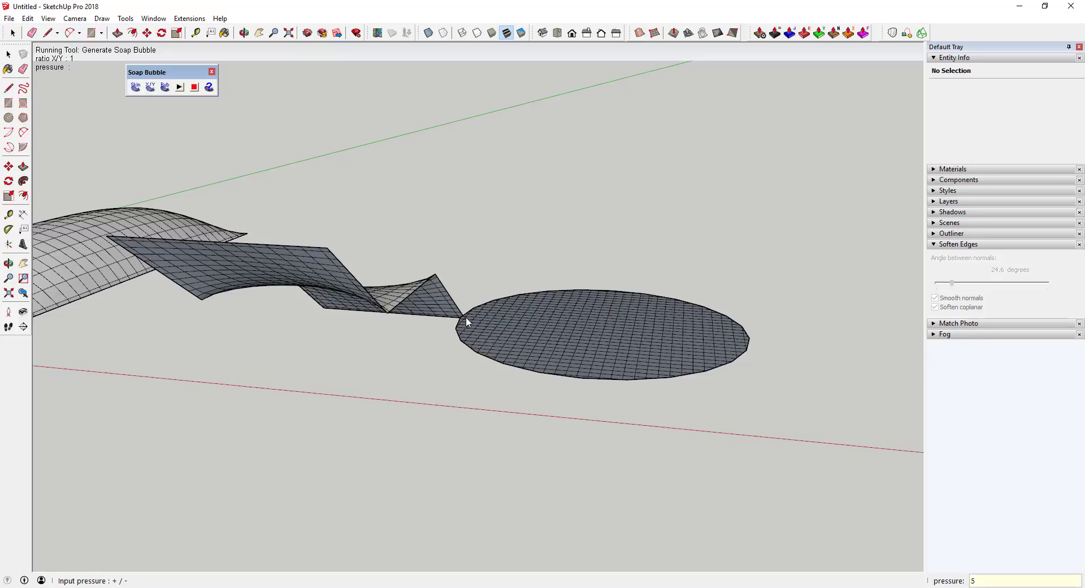
pyautogui.press('Return')
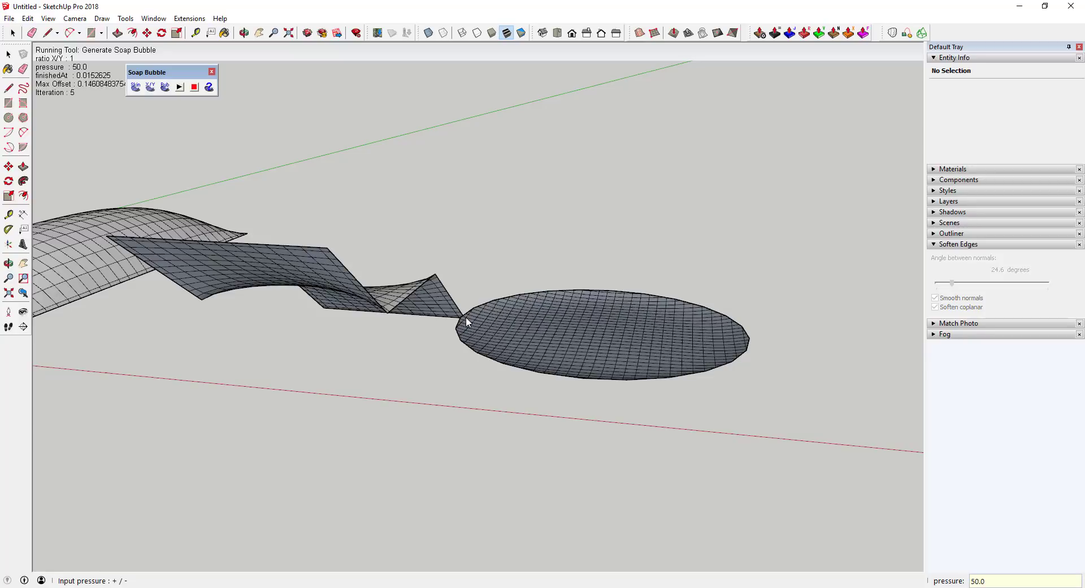
# Step: Set the circular soap bubble's pressure to -50 so it inflates in the opposite direction
pyautogui.write('50.0')
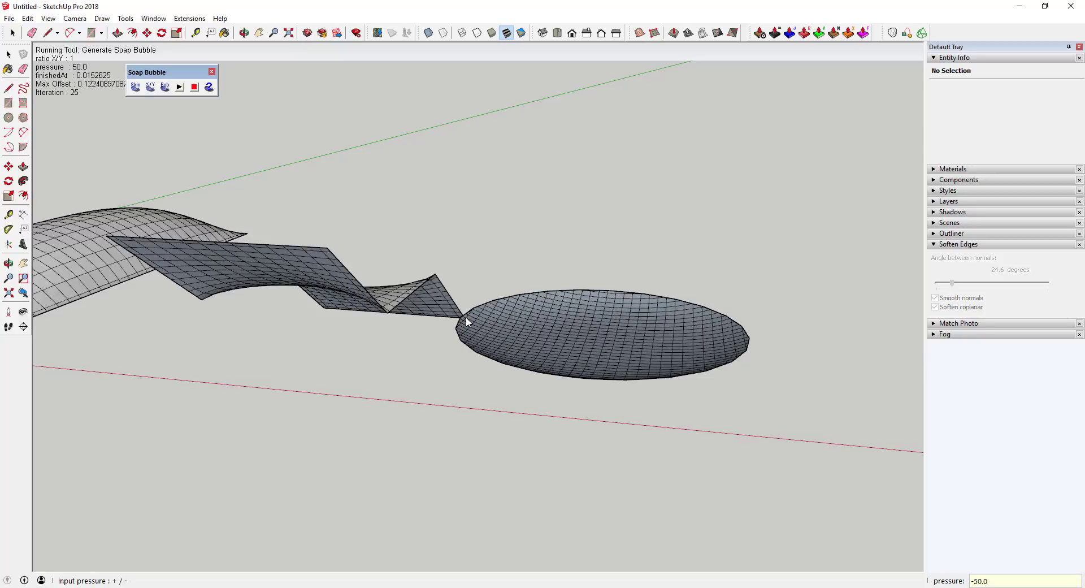
pyautogui.press('Return')
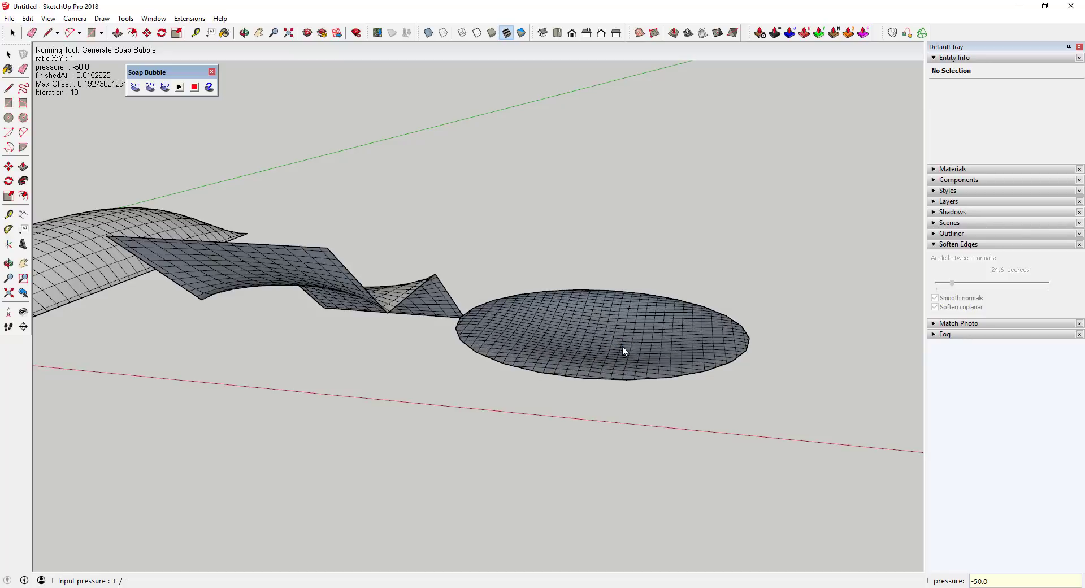
pyautogui.scroll(3, 621, 348)
pyautogui.moveTo(616, 346)
pyautogui.mouseDown(button='middle')
pyautogui.moveTo(649, 286)
pyautogui.moveTo(618, 407)
pyautogui.moveTo(618, 382)
pyautogui.moveTo(665, 339)
pyautogui.moveTo(685, 213)
pyautogui.moveTo(634, 330)
pyautogui.moveTo(646, 322)
pyautogui.moveTo(592, 307)
pyautogui.moveTo(525, 329)
pyautogui.moveTo(599, 295)
pyautogui.mouseUp(button='middle')
pyautogui.press('space')
# Step: Edit the circular bubble's soap skin ratio, applying an X/Y stress ratio of 0.5
pyautogui.click(559, 293)
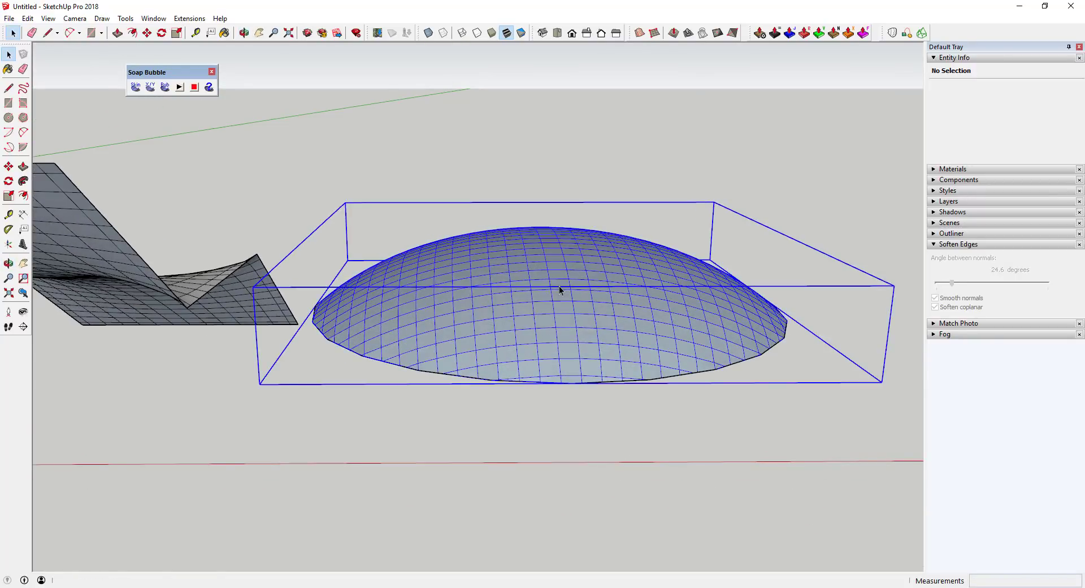
pyautogui.click(150, 87)
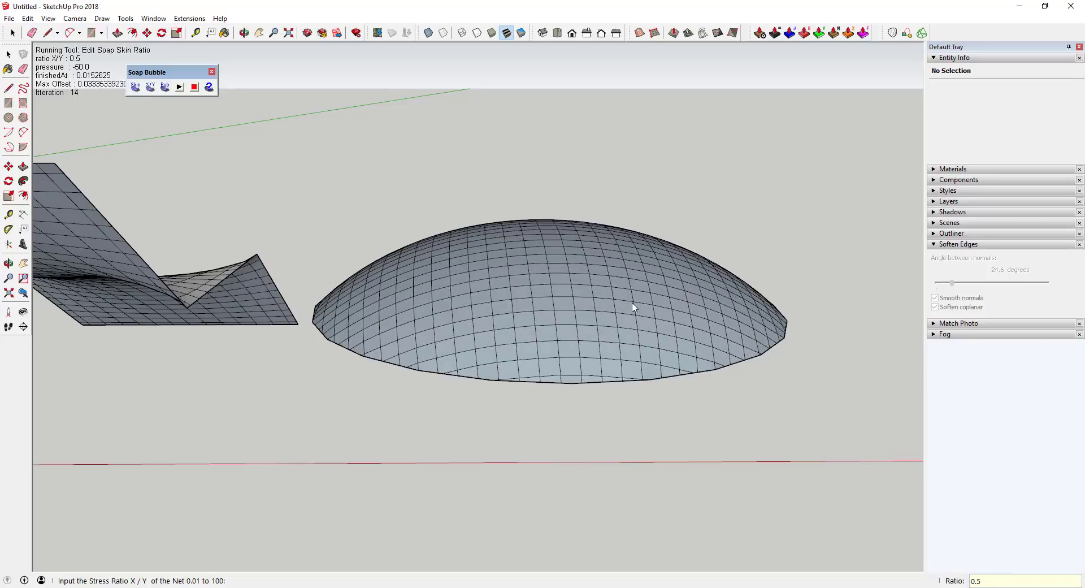
pyautogui.moveTo(635, 308); pyautogui.dragTo(599, 273, button='middle')
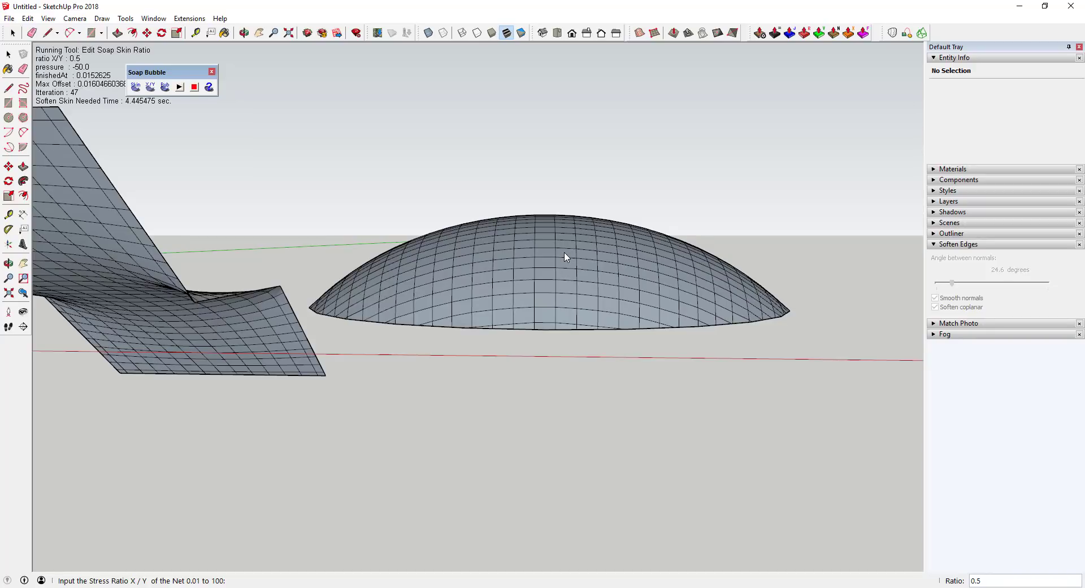
# Step: Set the circular bubble's X/Y stress ratio to 0.25 and finish the ratio edit
pyautogui.press('Return')
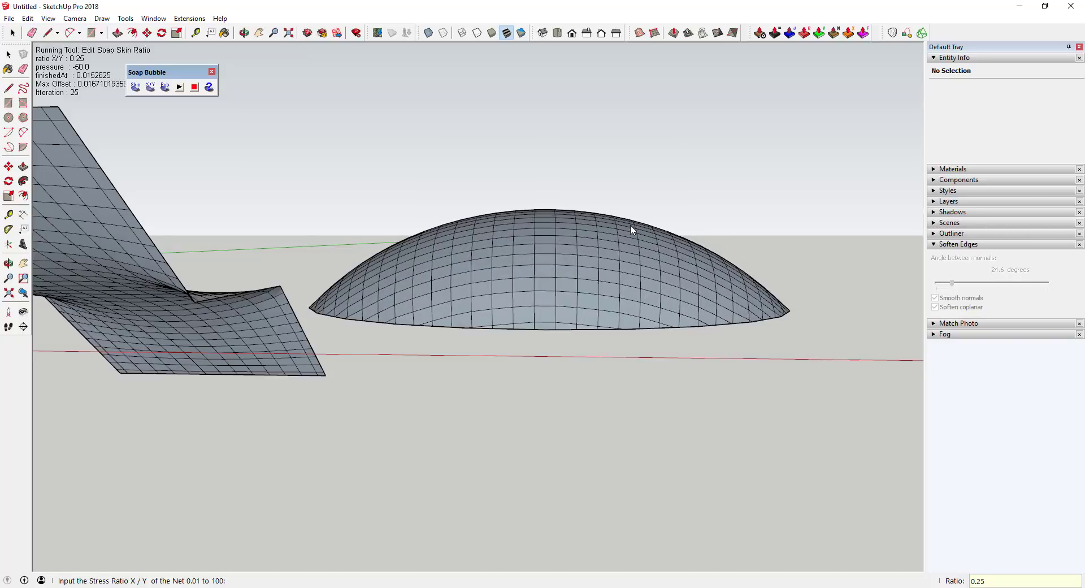
pyautogui.moveTo(629, 225); pyautogui.dragTo(561, 326, button='middle')
pyautogui.scroll(-4, 572, 293)
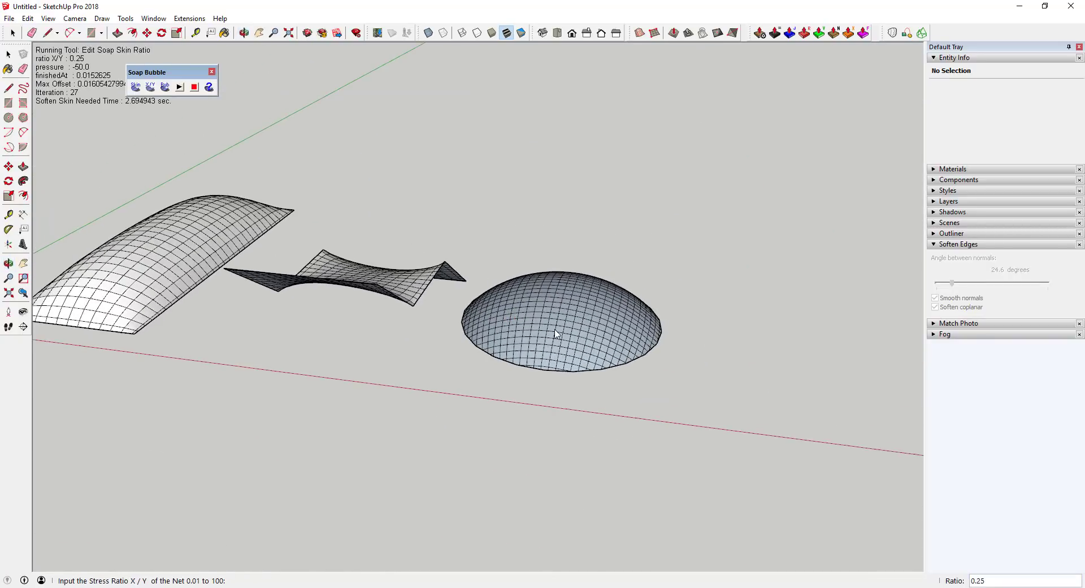
pyautogui.scroll(2, 561, 326)
pyautogui.press('space')
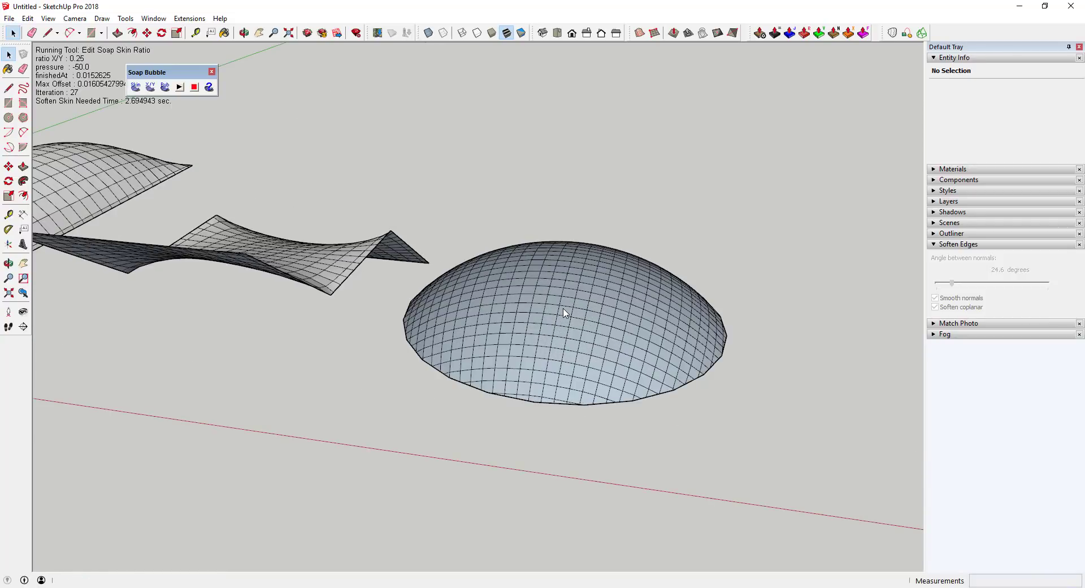
# Step: Move the circular bubble's group about 17' off its base outline, exposing the circle
pyautogui.click(565, 312)
pyautogui.moveTo(565, 313); pyautogui.dragTo(403, 315, button='middle')
pyautogui.press('m')
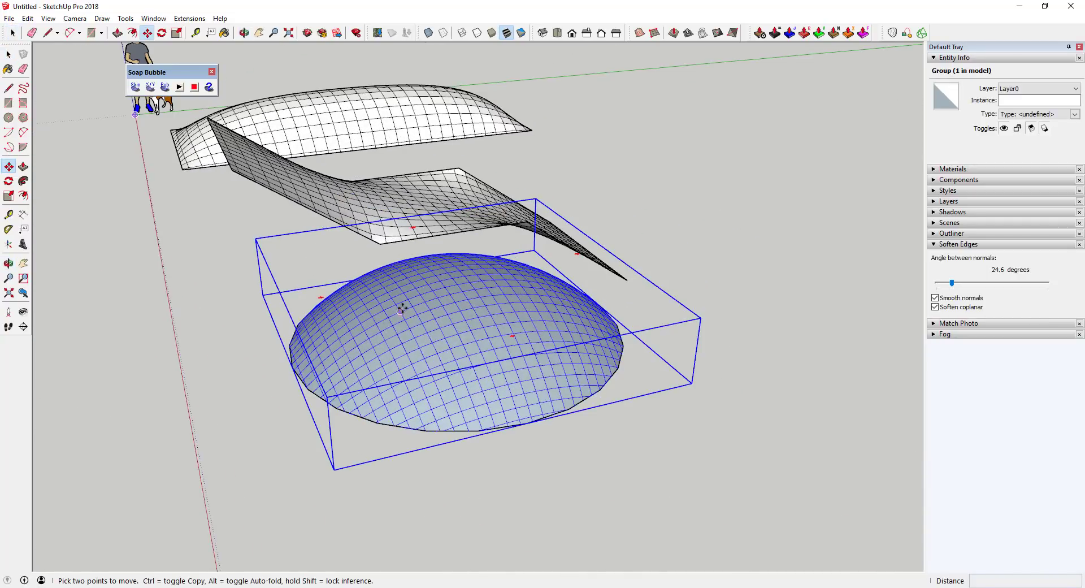
pyautogui.click(413, 305)
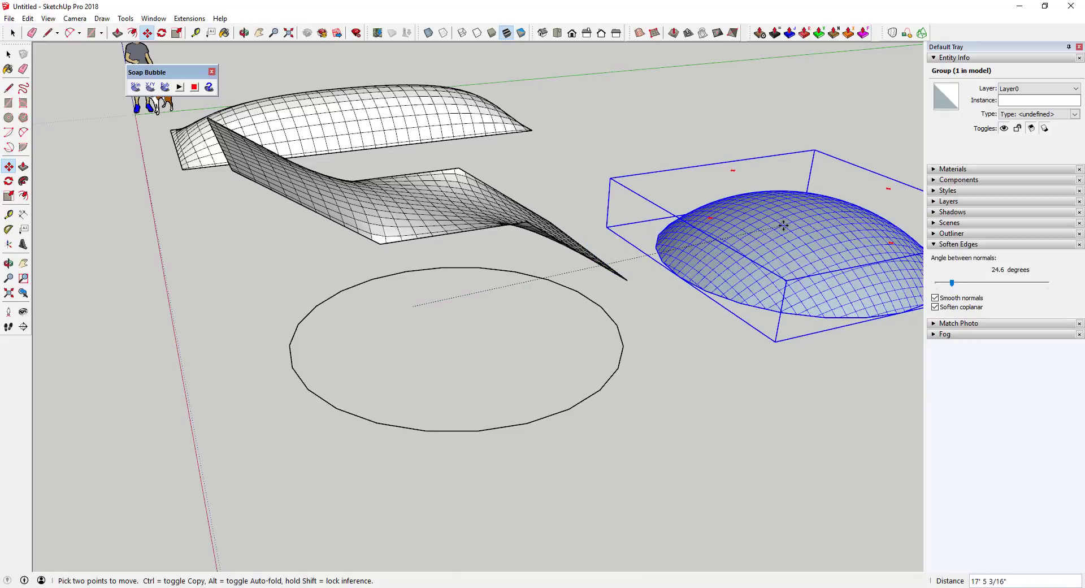
pyautogui.click(780, 235)
# Step: Copy the exposed circular outline about 16' 10" along the red axis, away from the existing skins
pyautogui.moveTo(461, 370); pyautogui.dragTo(728, 349, button='middle')
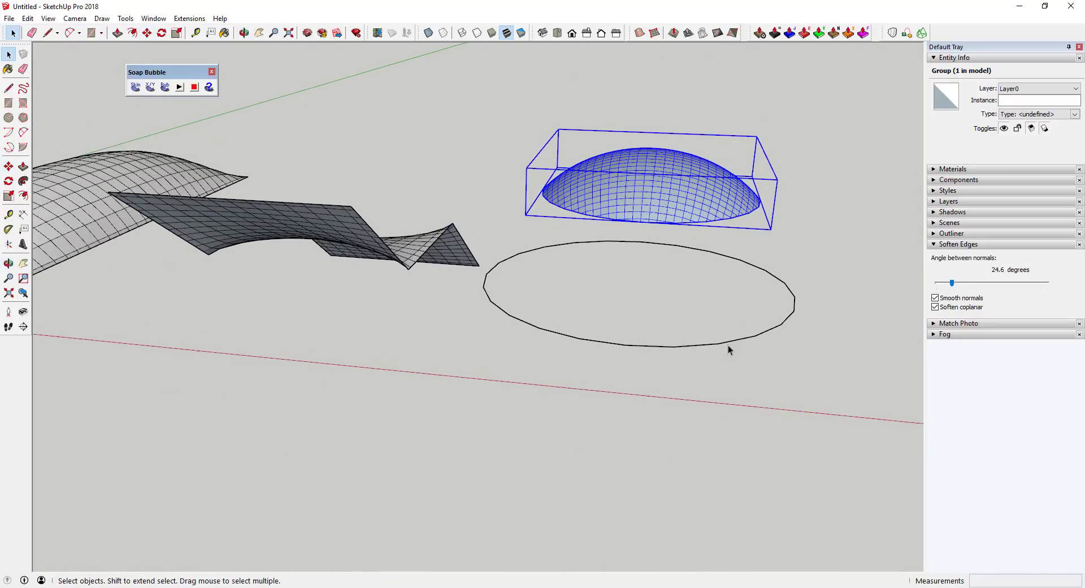
pyautogui.click(695, 345)
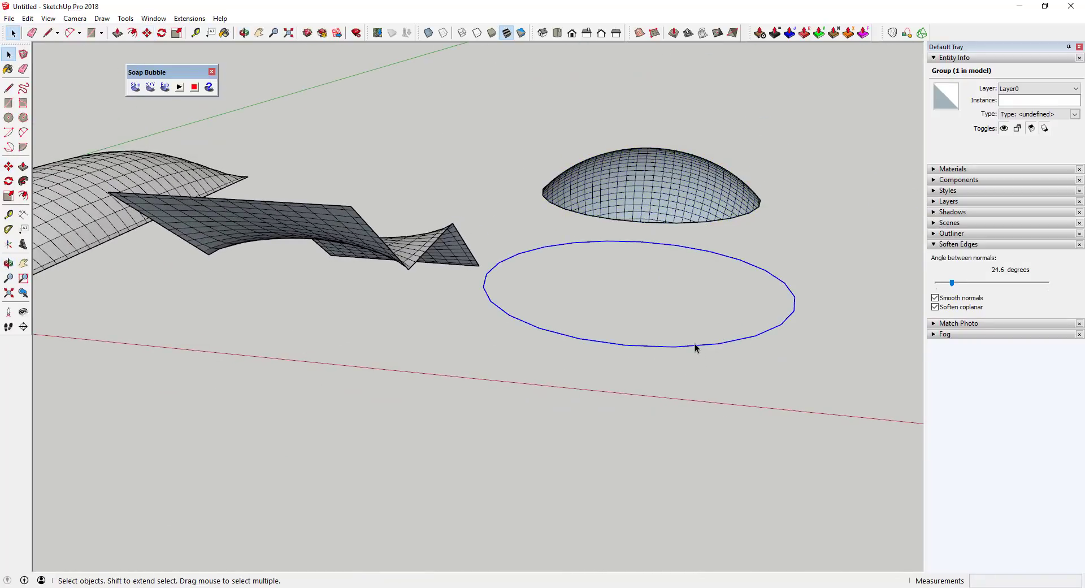
pyautogui.press('m')
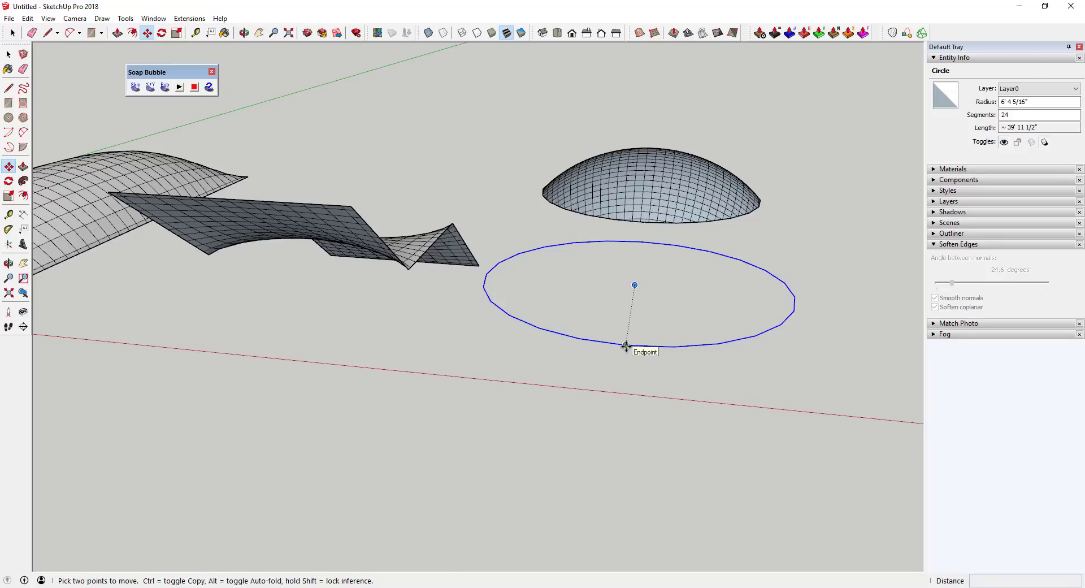
pyautogui.click(625, 346)
pyautogui.press('ctrl')
pyautogui.scroll(-5, 593, 344)
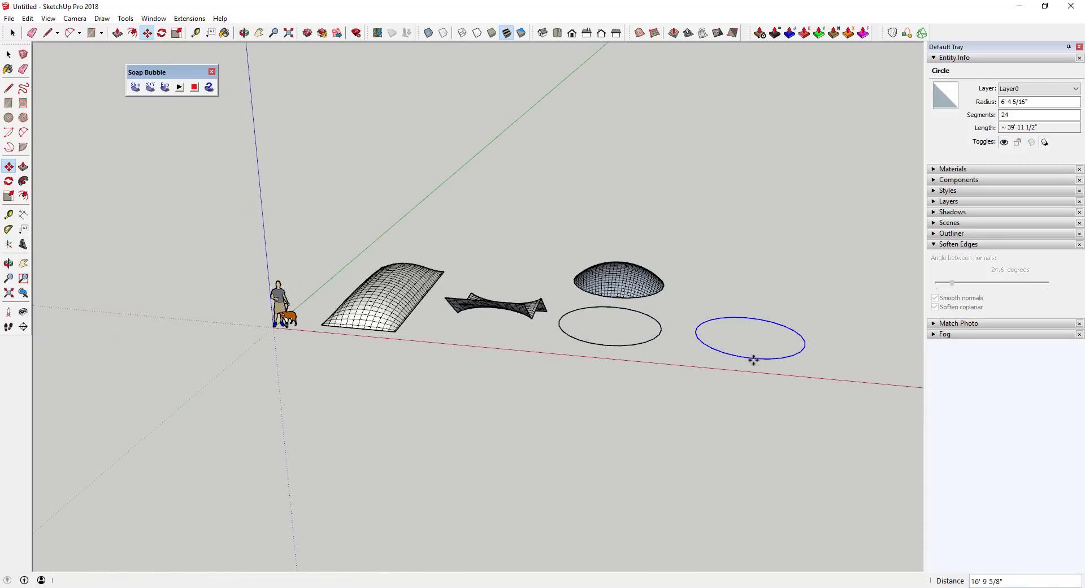
pyautogui.click(753, 360)
pyautogui.press('space')
# Step: Move the circular bubble back onto its original circular outline
pyautogui.click(612, 273)
pyautogui.scroll(5, 619, 293)
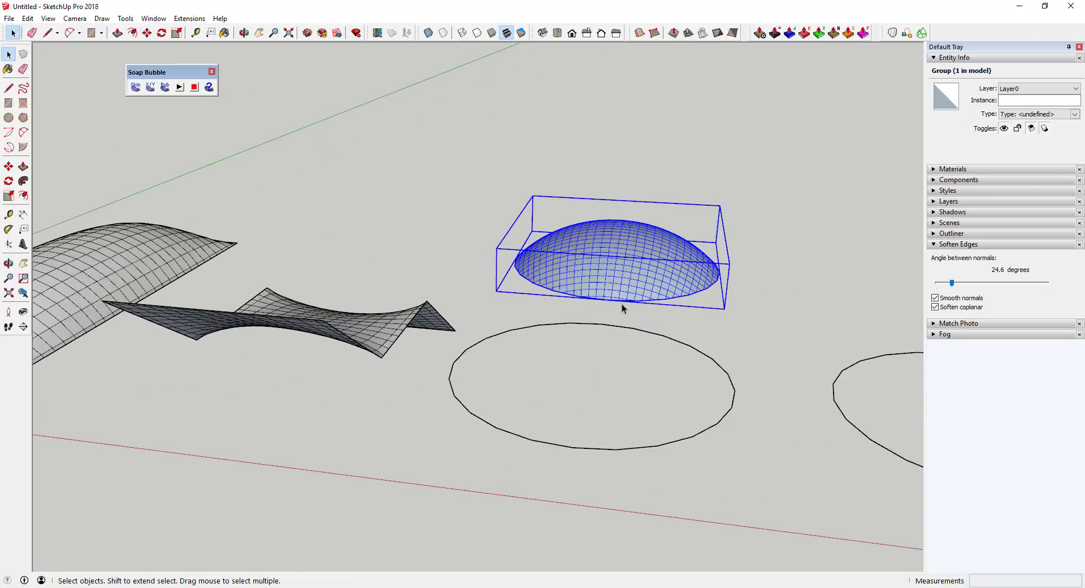
pyautogui.press('m')
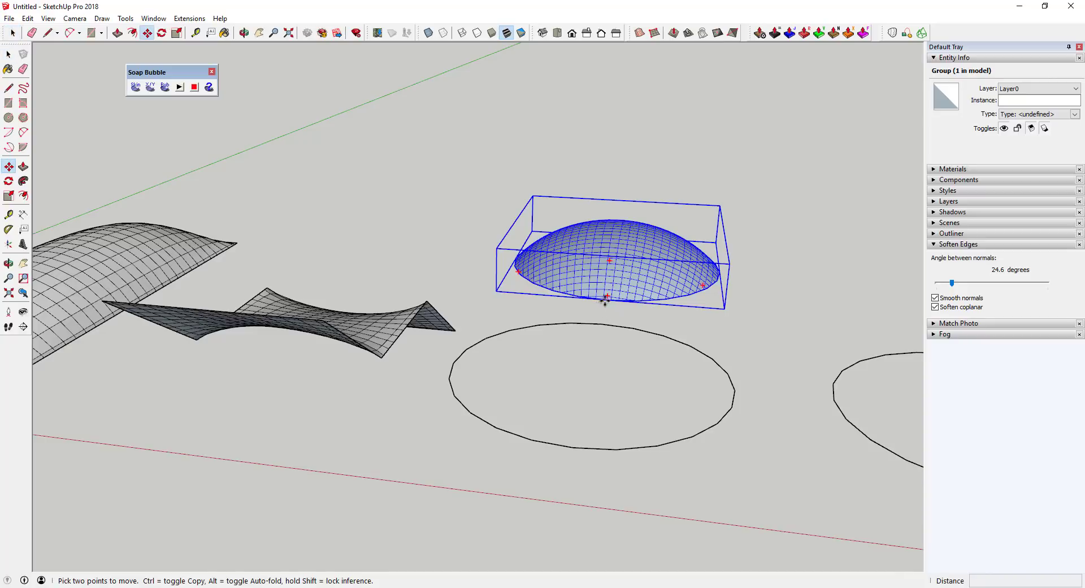
pyautogui.click(605, 298)
pyautogui.click(572, 444)
pyautogui.press('space')
pyautogui.scroll(-4, 237, 340)
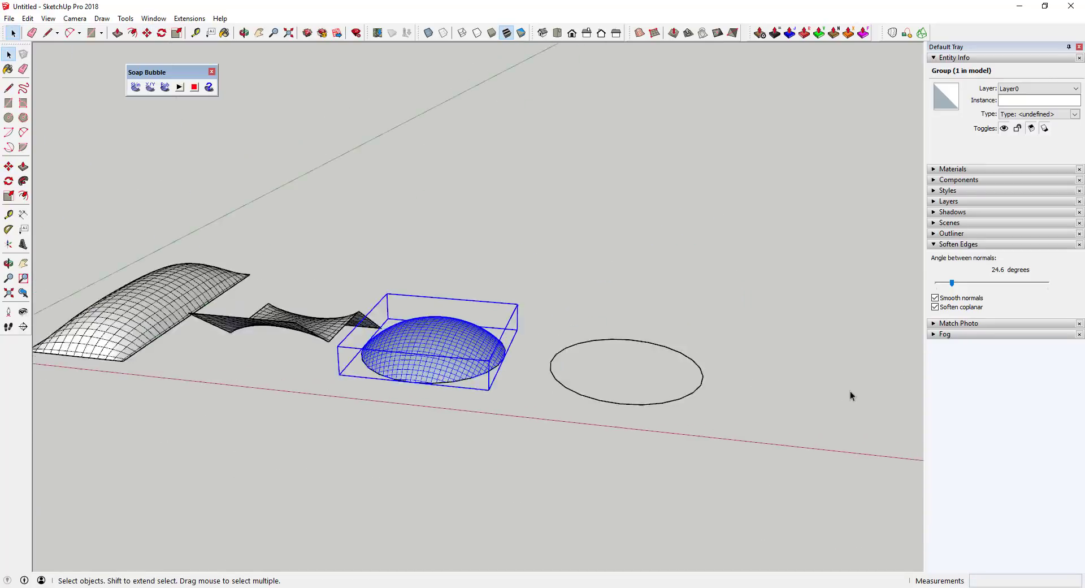
# Step: Draw a line across the diameter of the copied circle, splitting it into two half-circle faces
pyautogui.moveTo(850, 392); pyautogui.dragTo(594, 354, button='middle')
pyautogui.scroll(3, 595, 341)
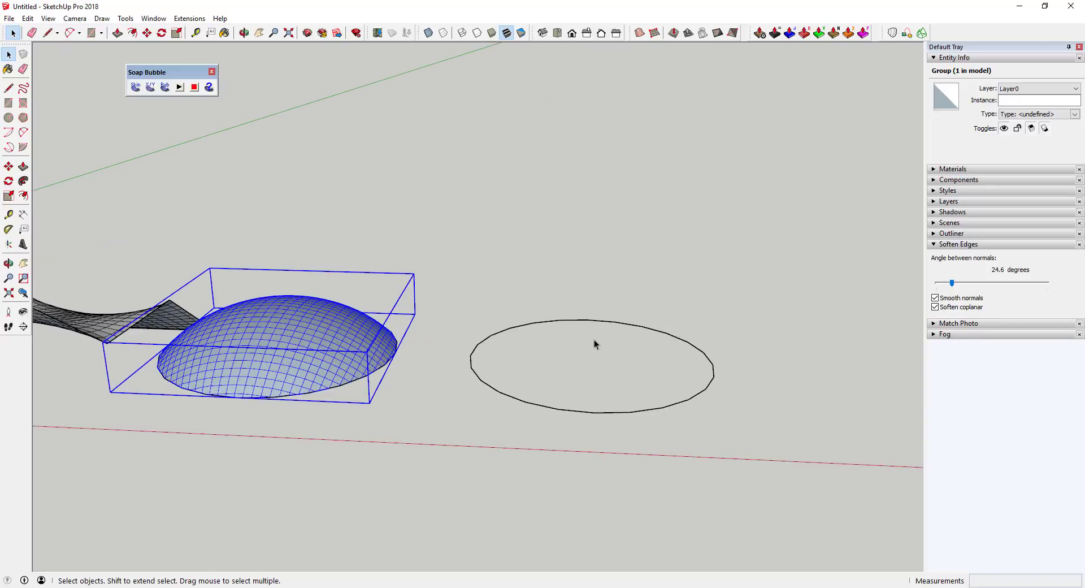
pyautogui.press('l')
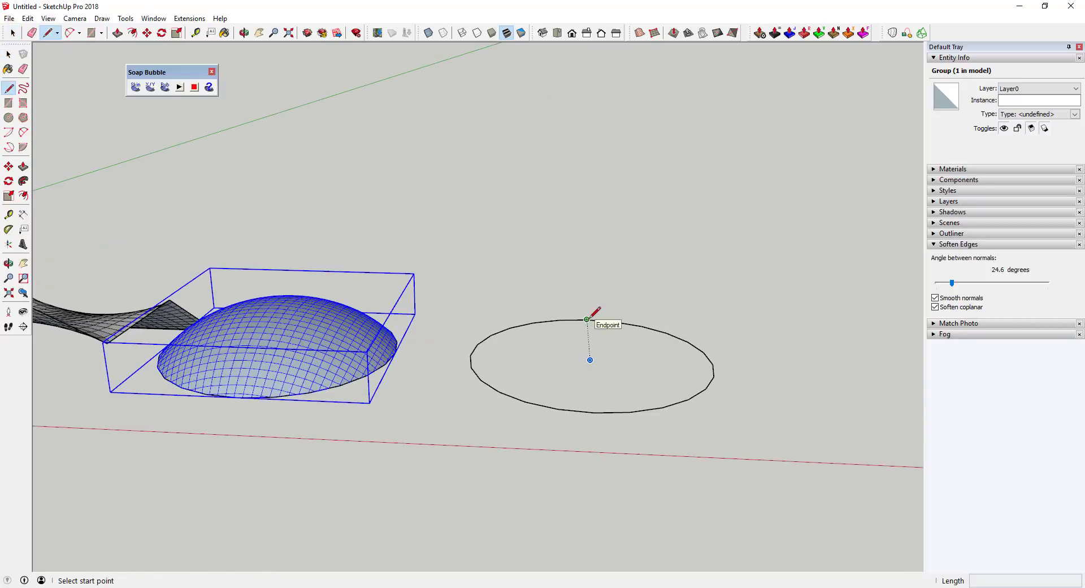
pyautogui.click(587, 320)
pyautogui.click(594, 412)
pyautogui.press('space')
# Step: Rotate the outer half-circle face 90 degrees upright about the dividing line
pyautogui.click(646, 380)
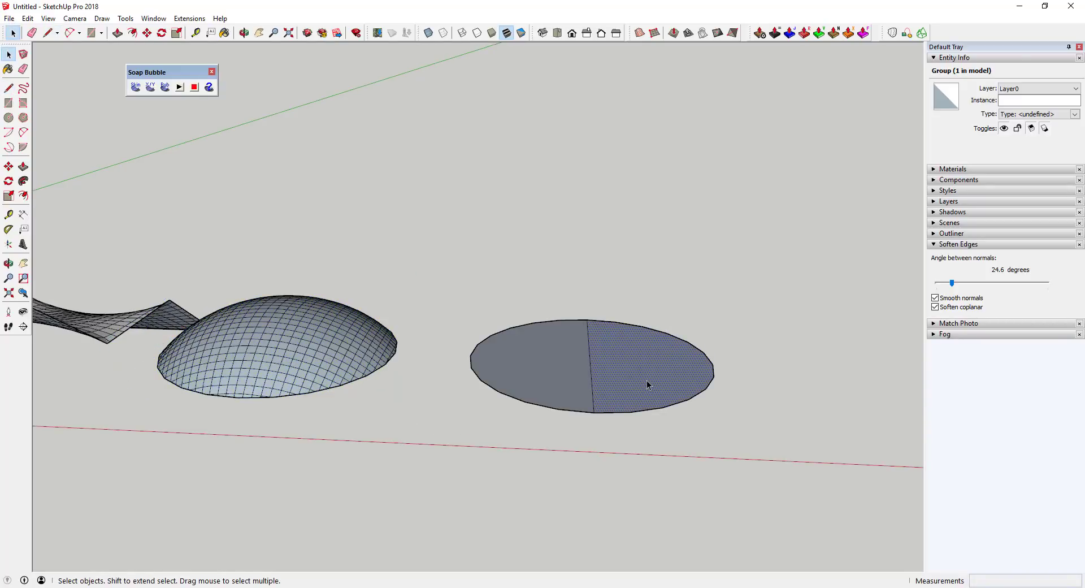
pyautogui.press('q')
pyautogui.click(594, 412)
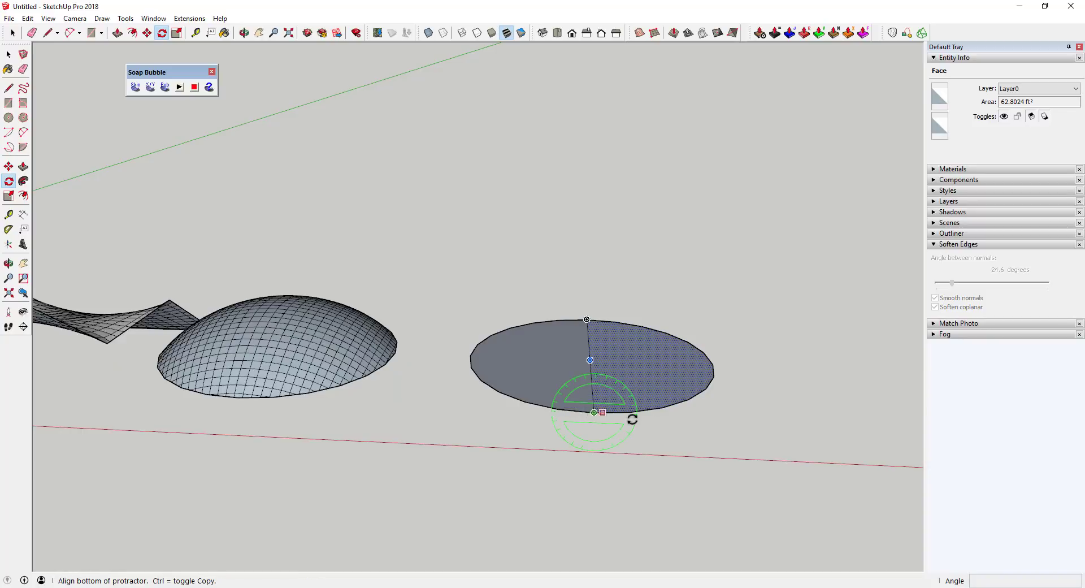
pyautogui.click(716, 427)
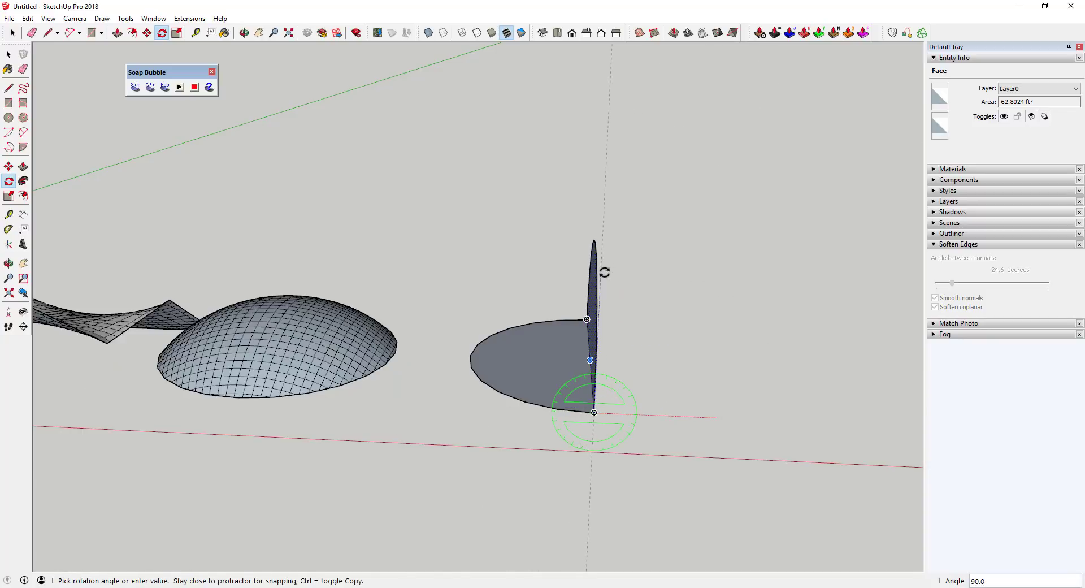
pyautogui.click(602, 277)
pyautogui.press('space')
# Step: Erase the fold line between the two half circles, leaving only their continuous outer outline
pyautogui.moveTo(594, 309)
pyautogui.mouseDown(button='middle')
pyautogui.moveTo(656, 339)
pyautogui.moveTo(601, 364)
pyautogui.mouseUp(button='middle')
pyautogui.press('e')
pyautogui.click(599, 361)
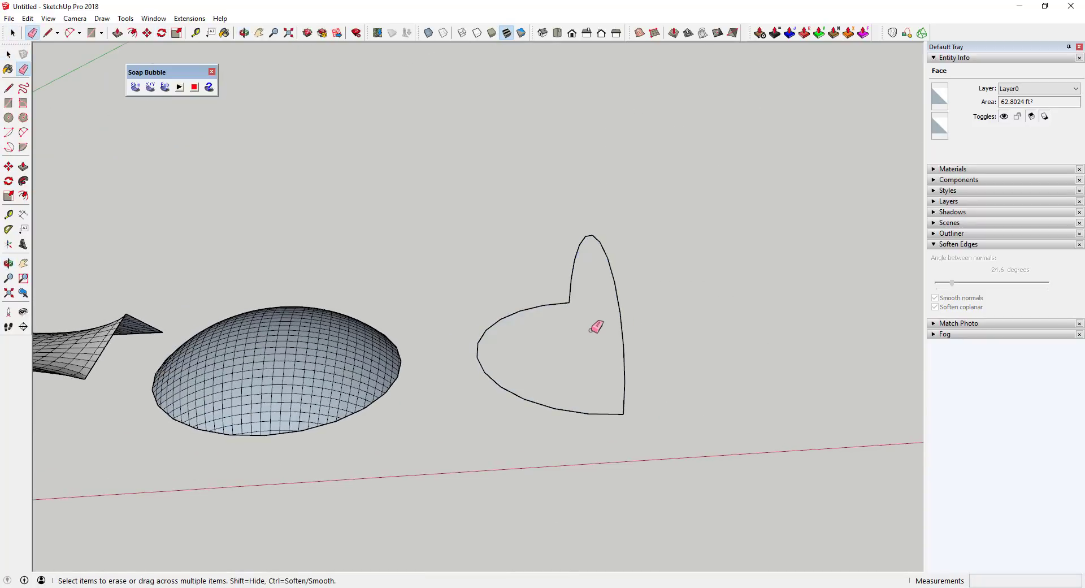
pyautogui.press('space')
# Step: Generate a soap skin with 30 divisions from the folded circular outline
pyautogui.moveTo(441, 179); pyautogui.dragTo(693, 466)
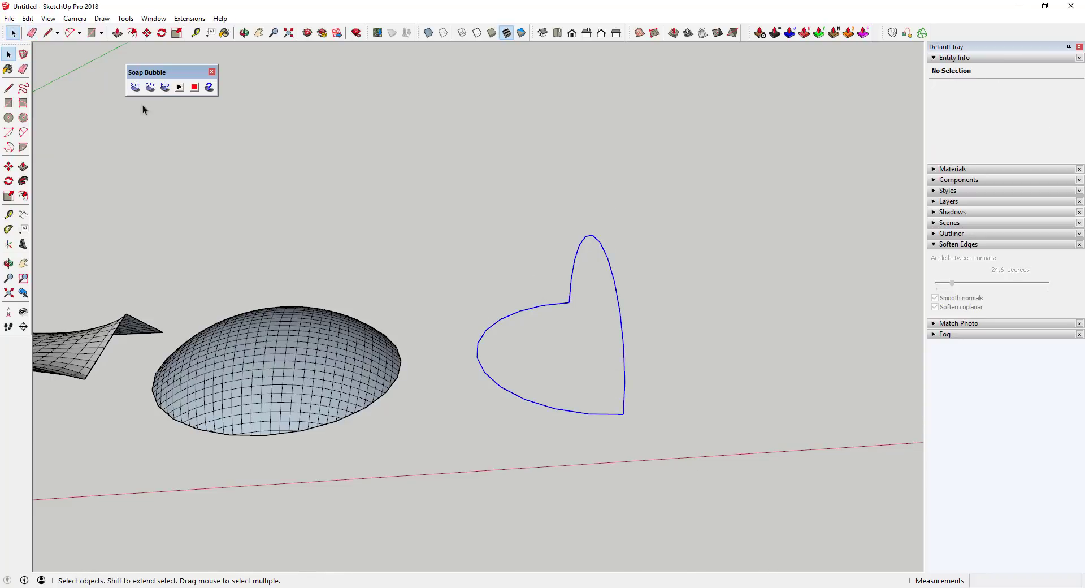
pyautogui.click(136, 87)
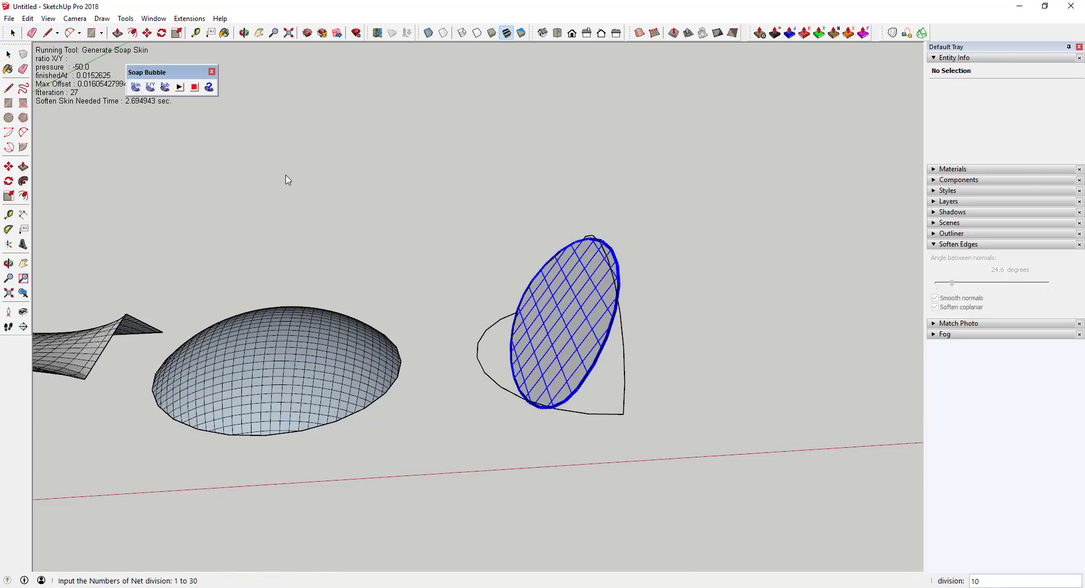
pyautogui.write('30')
pyautogui.press('Return')
pyautogui.press('Return')
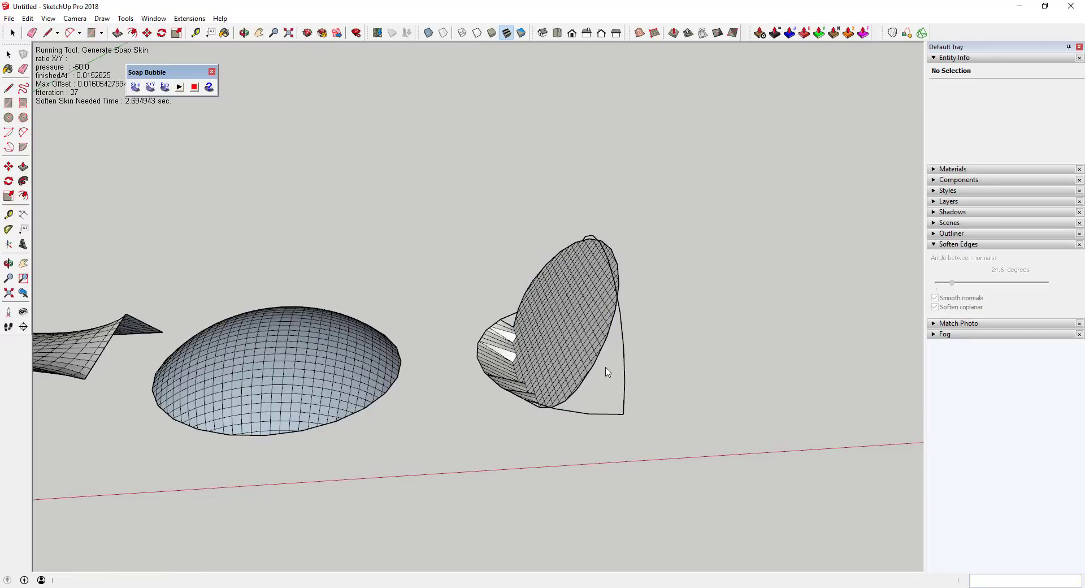
pyautogui.moveTo(605, 373); pyautogui.dragTo(486, 366, button='middle')
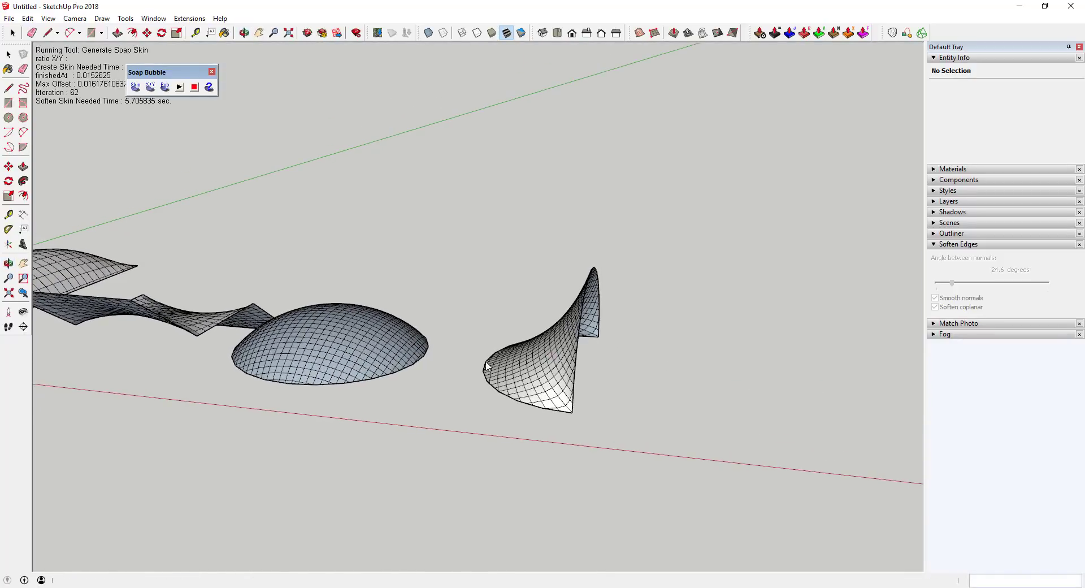
# Step: Draw a new circle on the ground beyond the folded circular skin
pyautogui.moveTo(677, 350); pyautogui.dragTo(632, 392, button='middle')
pyautogui.press('r')
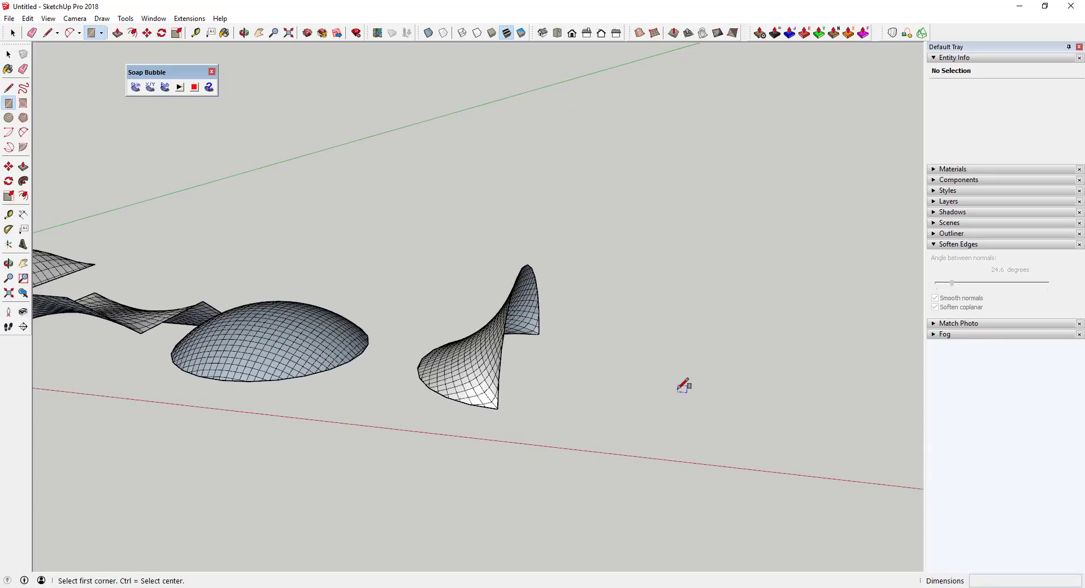
pyautogui.press('c')
pyautogui.click(670, 384)
pyautogui.click(747, 399)
# Step: Draw an upright arc across the new circle's diameter and delete the circle's face
pyautogui.moveTo(745, 403)
pyautogui.mouseDown(button='middle')
pyautogui.moveTo(356, 451)
pyautogui.moveTo(317, 467)
pyautogui.mouseUp(button='middle')
pyautogui.press('a')
pyautogui.click(374, 467)
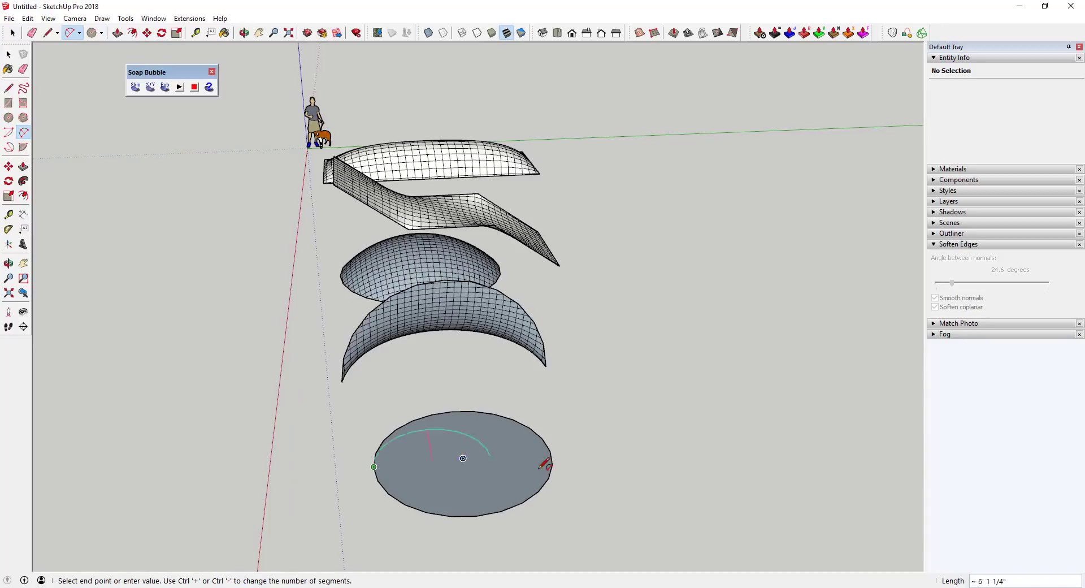
pyautogui.click(550, 449)
pyautogui.moveTo(493, 388); pyautogui.dragTo(734, 385, button='middle')
pyautogui.click(654, 370)
pyautogui.press('space')
pyautogui.click(741, 385)
pyautogui.press('Delete')
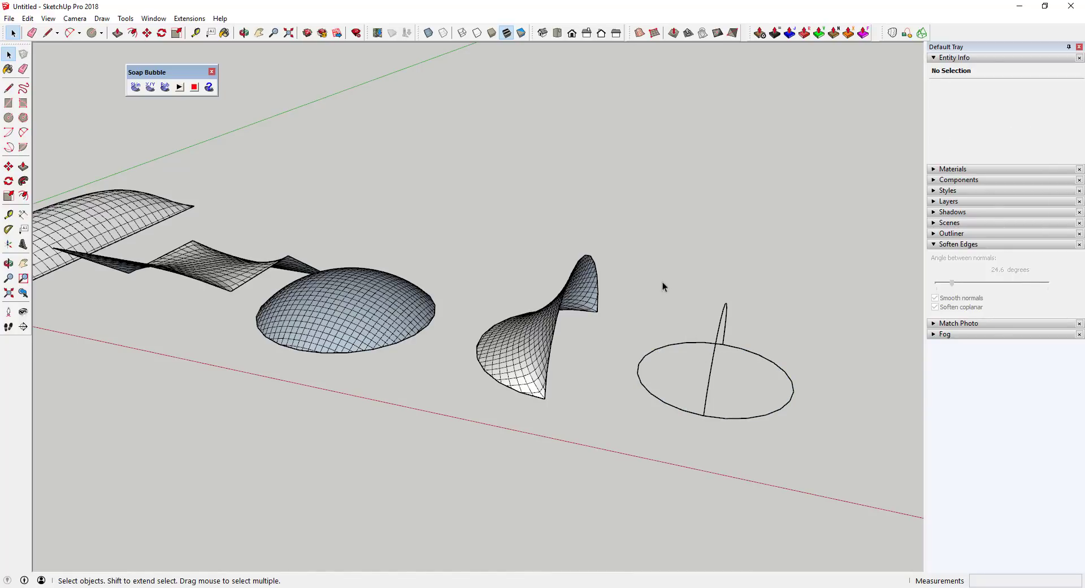
# Step: Try to generate a soap skin from the combined circle and upright arc edges
pyautogui.moveTo(718, 366); pyautogui.dragTo(841, 455)
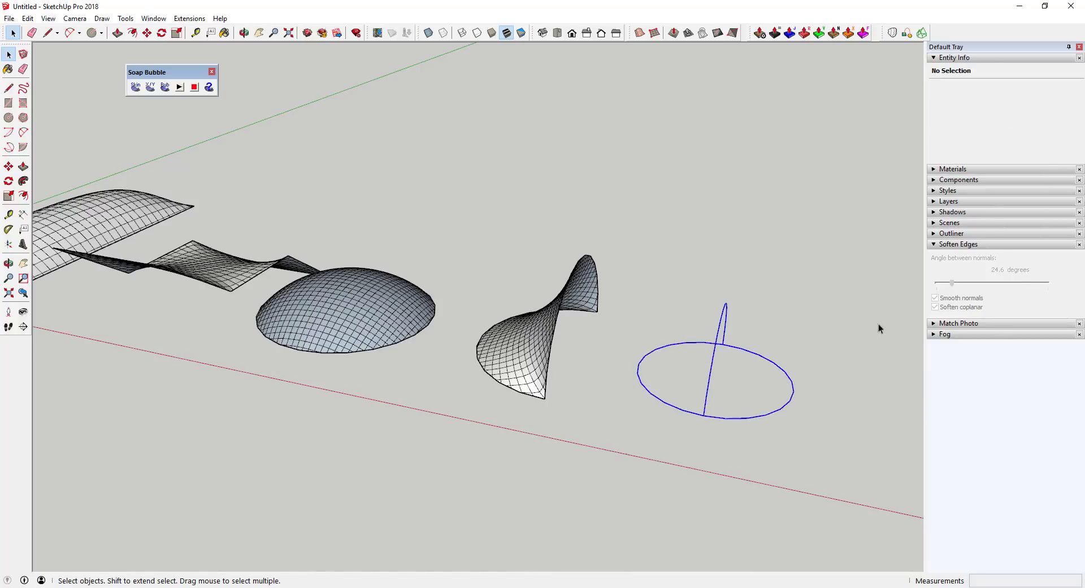
pyautogui.click(135, 86)
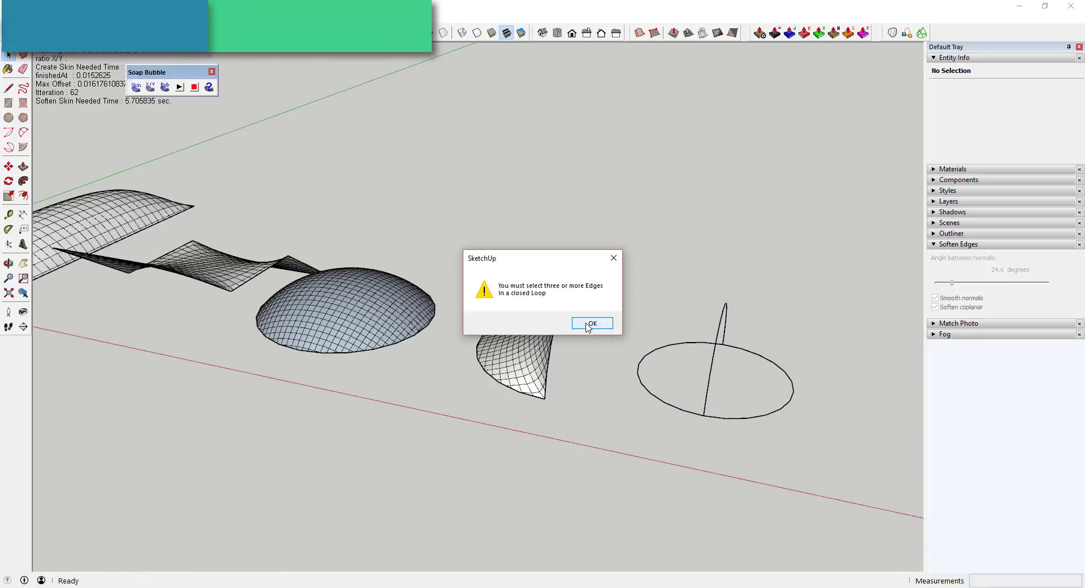
pyautogui.click(591, 323)
# Step: Delete the new circle and its upright arc
pyautogui.moveTo(702, 375); pyautogui.dragTo(680, 323, button='middle')
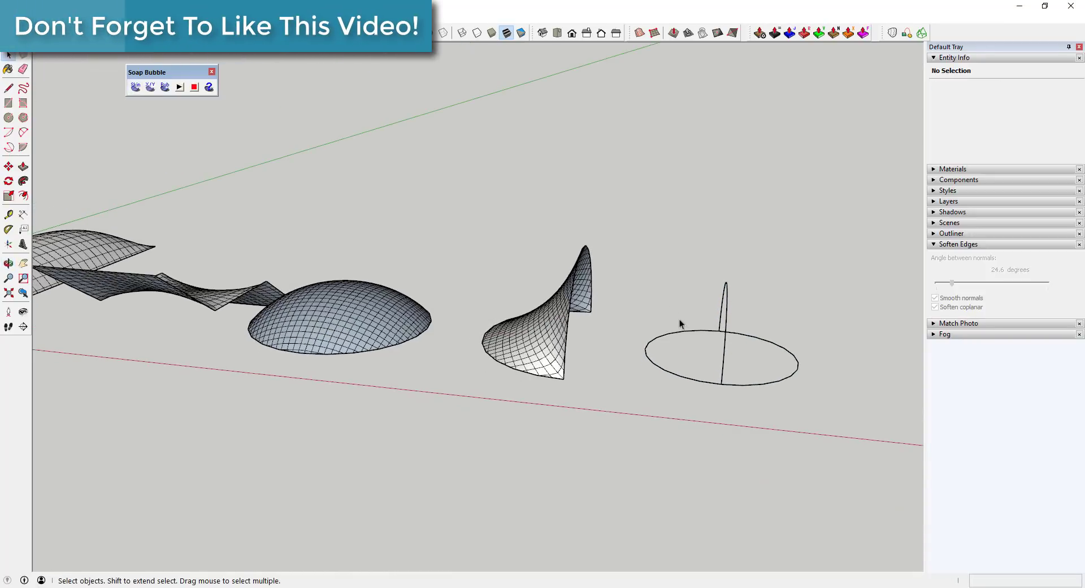
pyautogui.moveTo(618, 246); pyautogui.dragTo(836, 447)
pyautogui.press('Delete')
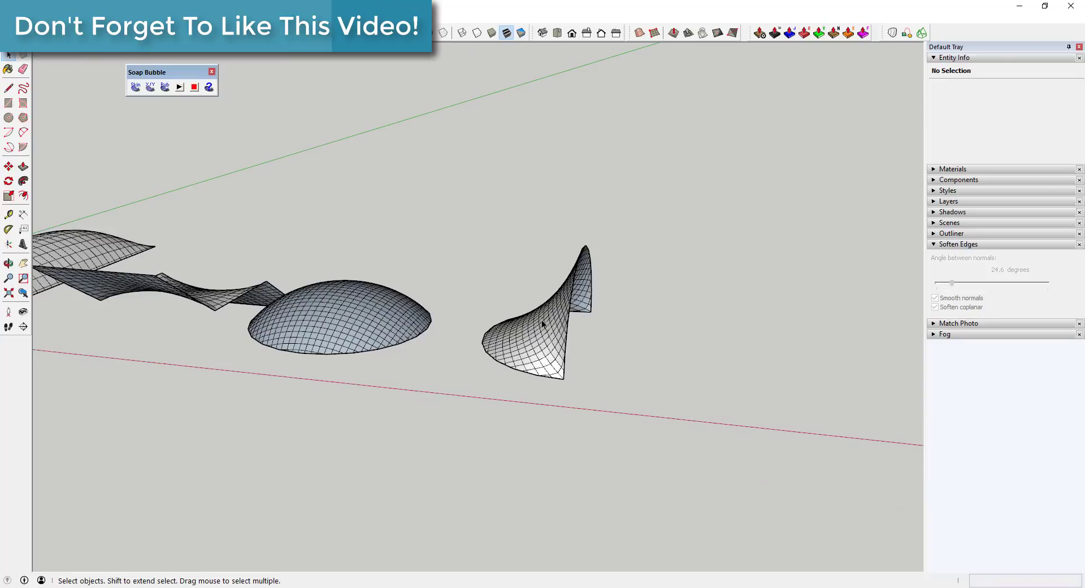
# Step: Copy the folded circular skin from its lower front corner onto the open ground beside it
pyautogui.click(542, 320)
pyautogui.press('m')
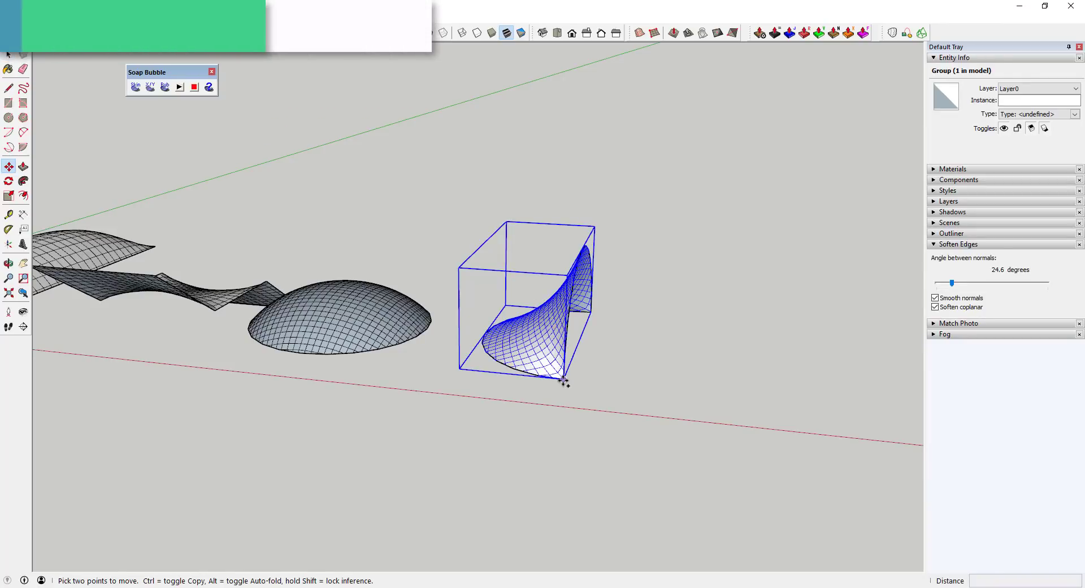
pyautogui.press('ctrl')
pyautogui.click(564, 382)
pyautogui.click(784, 401)
# Step: Mirror the copied skin along the red axis by scaling it through its opposite side
pyautogui.press('s')
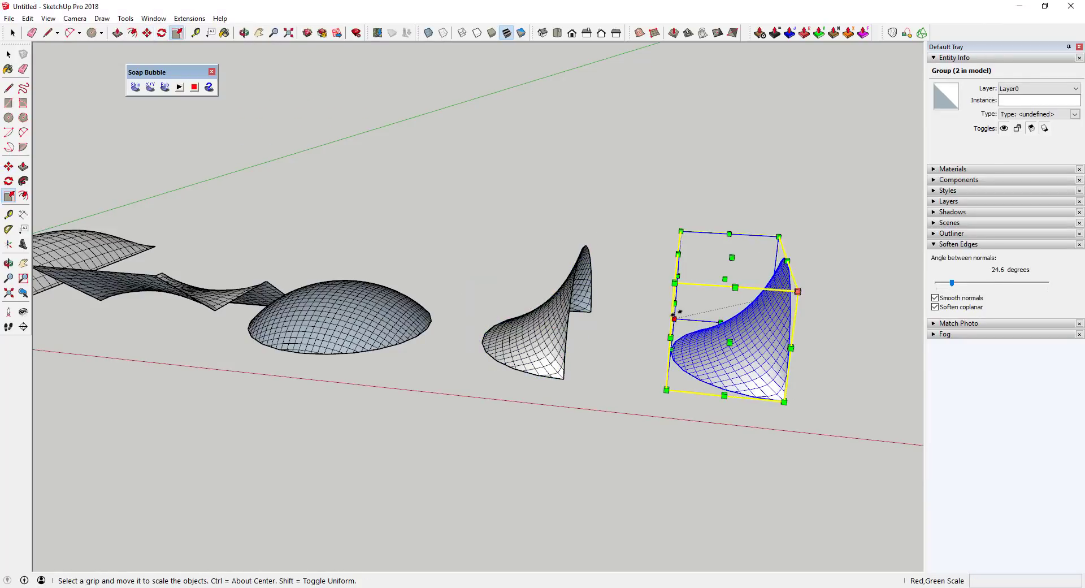
pyautogui.moveTo(678, 311)
pyautogui.mouseDown(button='middle')
pyautogui.moveTo(652, 307)
pyautogui.moveTo(671, 308)
pyautogui.mouseUp(button='middle')
pyautogui.click(671, 308)
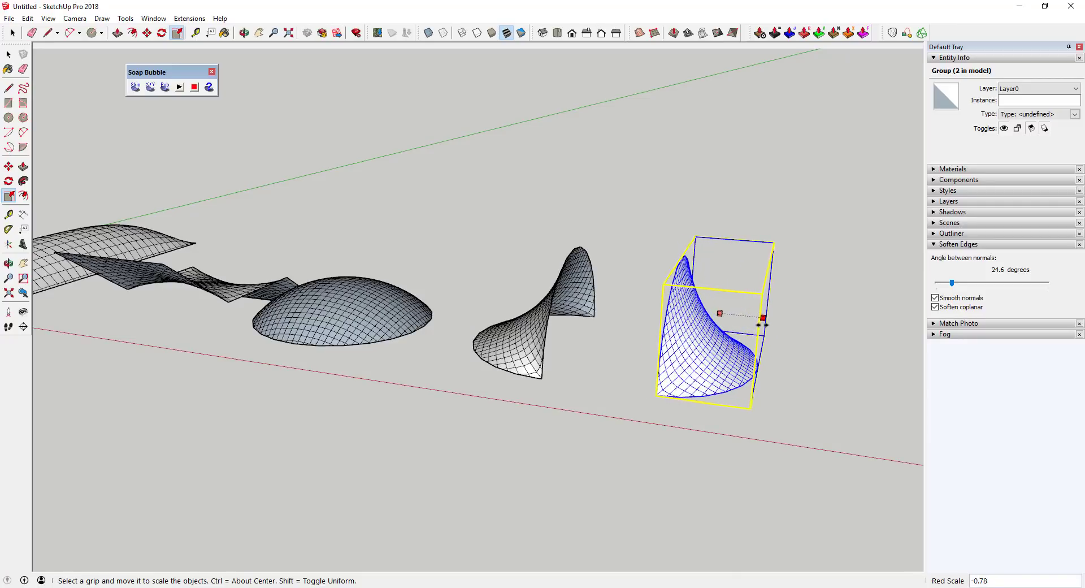
pyautogui.click(760, 330)
pyautogui.press('space')
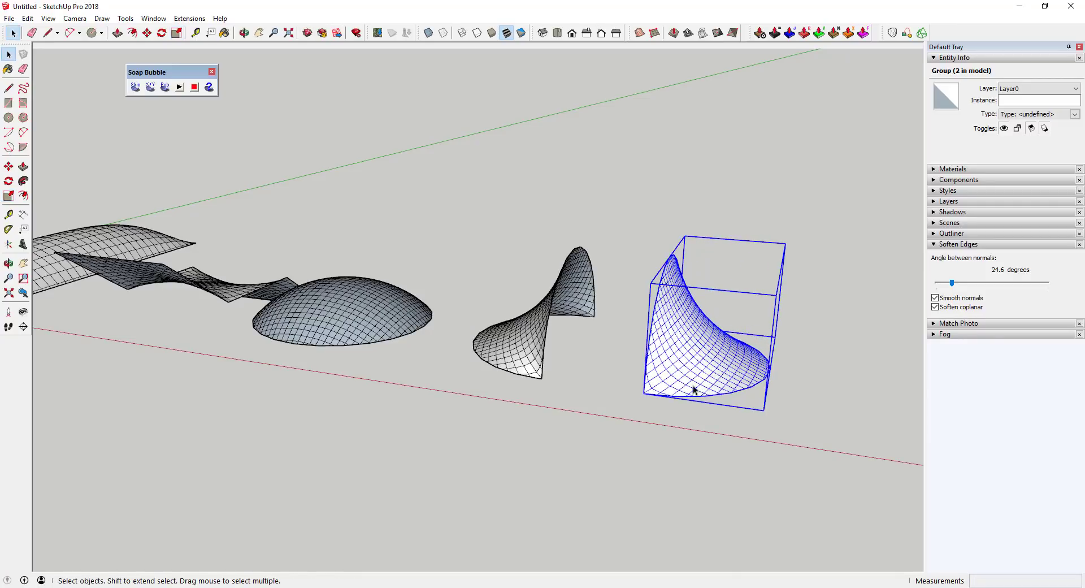
# Step: Move the mirrored skin by its lower corner onto the matching corner of the original folded skin
pyautogui.press('m')
pyautogui.click(644, 392)
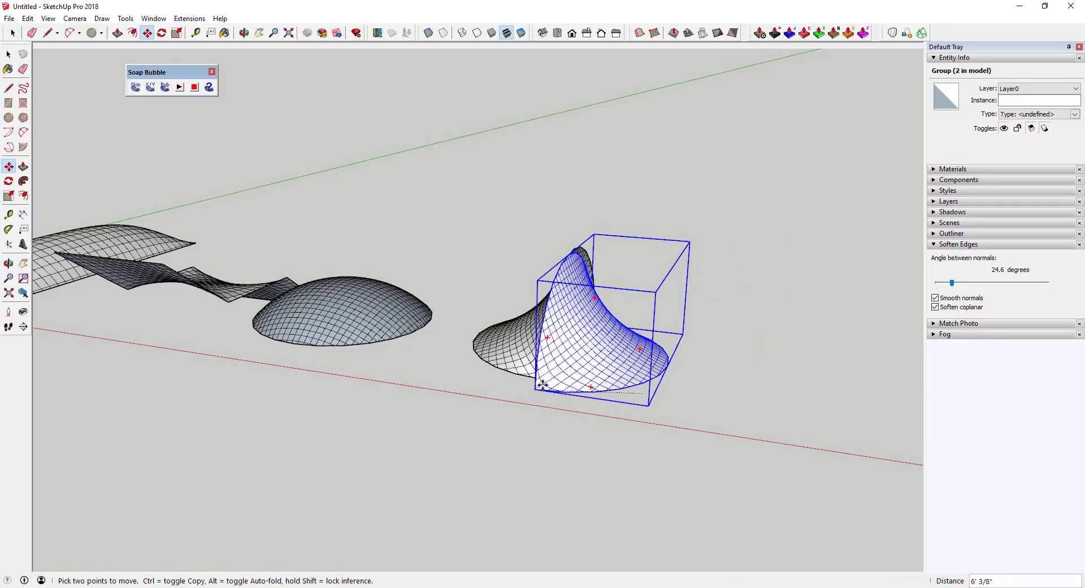
pyautogui.press('space')
# Step: Examine the joined pair of mirrored skins from several angles and distances
pyautogui.moveTo(576, 375); pyautogui.dragTo(670, 316, button='middle')
pyautogui.scroll(4, 646, 324)
pyautogui.moveTo(520, 357); pyautogui.dragTo(552, 446, button='middle')
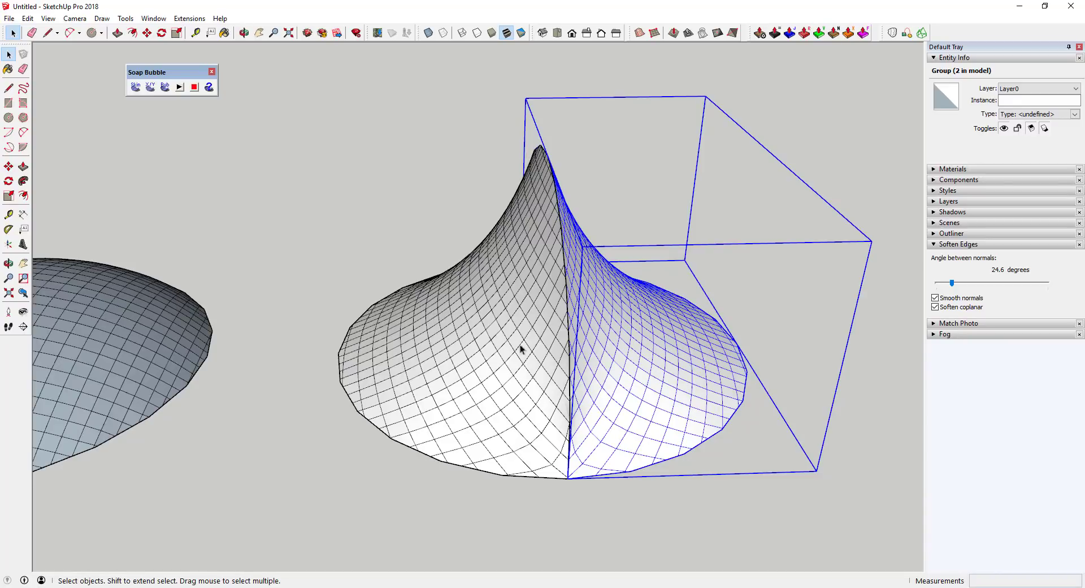
pyautogui.scroll(-2, 698, 403)
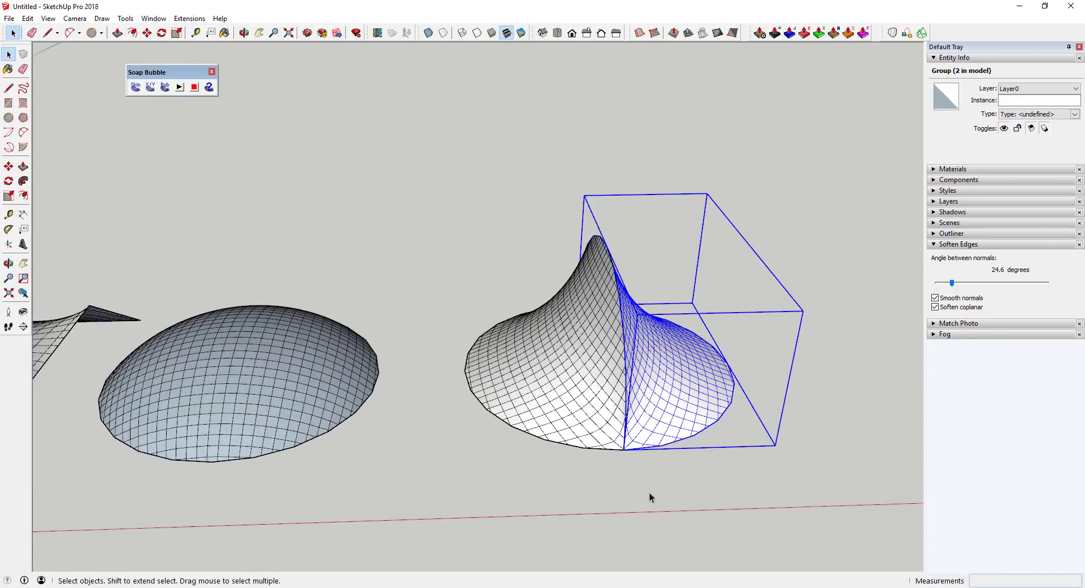
pyautogui.moveTo(650, 493); pyautogui.dragTo(460, 83, button='middle')
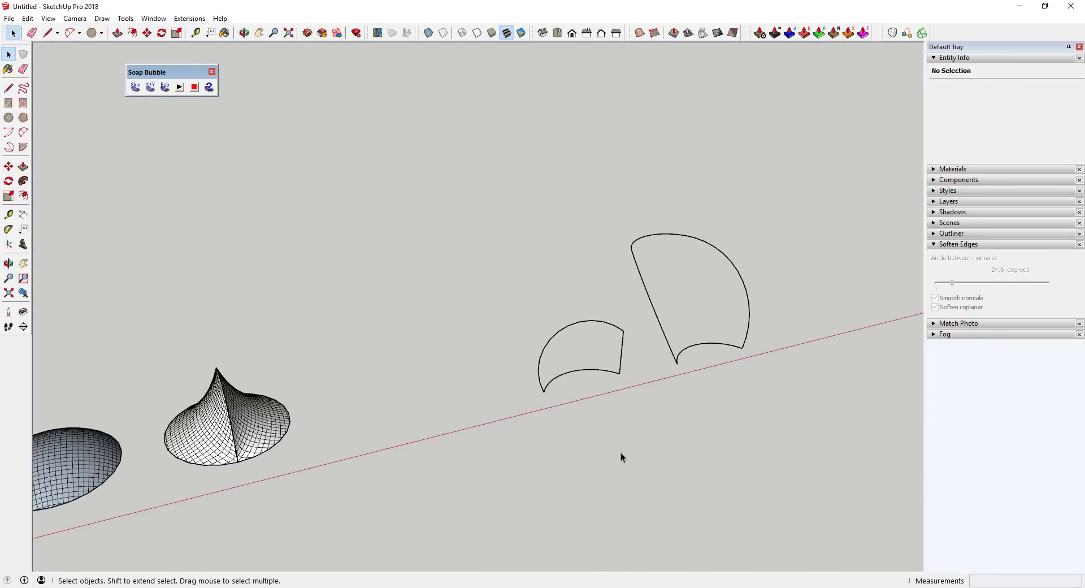
pyautogui.scroll(-2, 667, 314)
pyautogui.scroll(4, 364, 385)
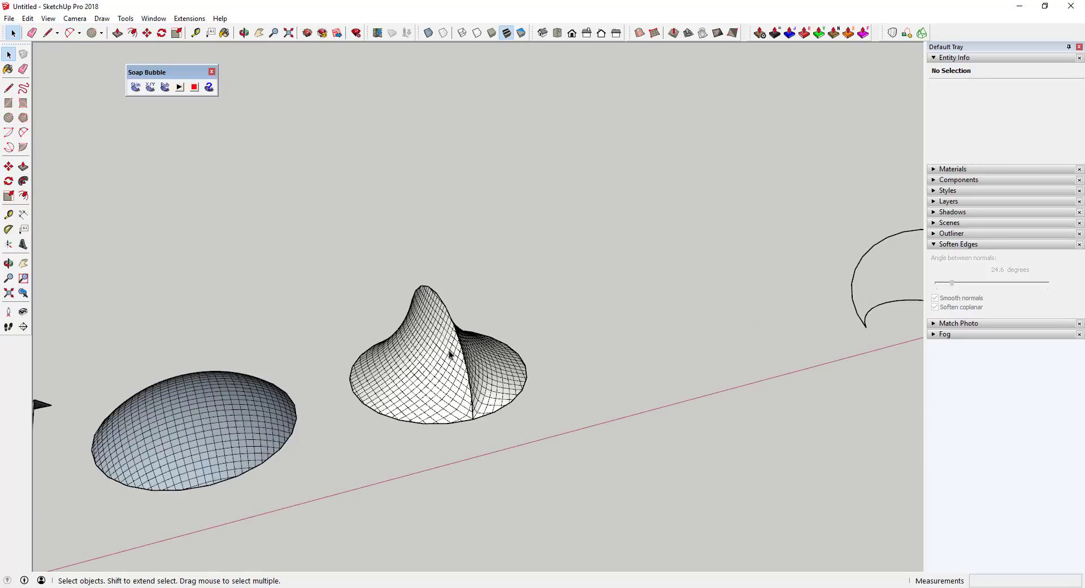
pyautogui.scroll(-3, 450, 354)
pyautogui.scroll(3, 810, 297)
pyautogui.moveTo(809, 298); pyautogui.dragTo(516, 258, button='middle')
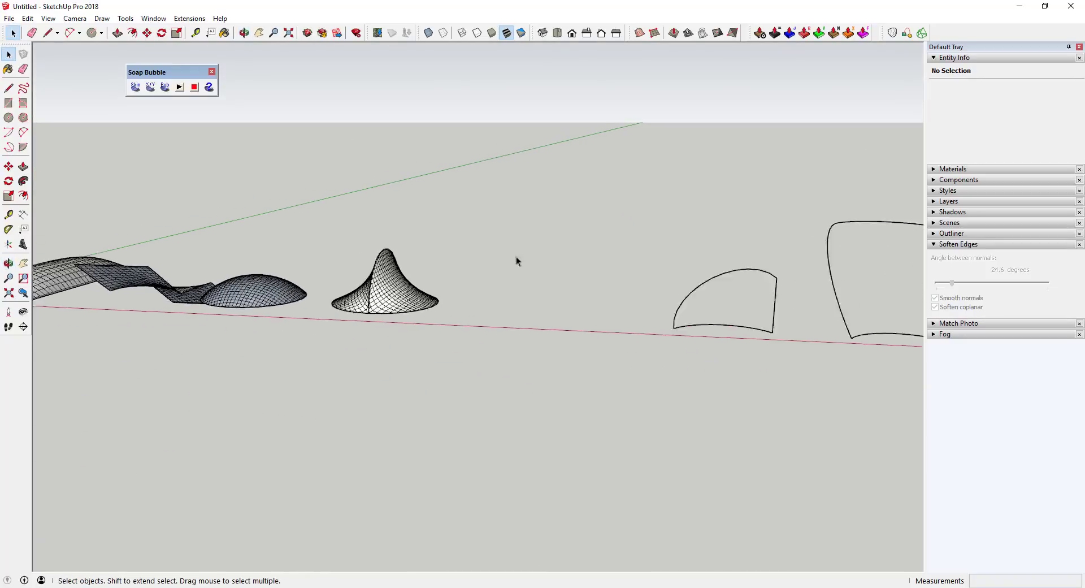
# Step: Move the smaller upright arc outline along the red axis, closer to the joined peaked skin
pyautogui.scroll(5, 759, 307)
pyautogui.moveTo(738, 316); pyautogui.dragTo(369, 308, button='middle')
pyautogui.scroll(4, 498, 372)
pyautogui.scroll(-4, 485, 363)
pyautogui.moveTo(484, 363); pyautogui.dragTo(619, 313, button='middle')
pyautogui.moveTo(599, 180); pyautogui.dragTo(875, 419)
pyautogui.press('m')
pyautogui.click(840, 387)
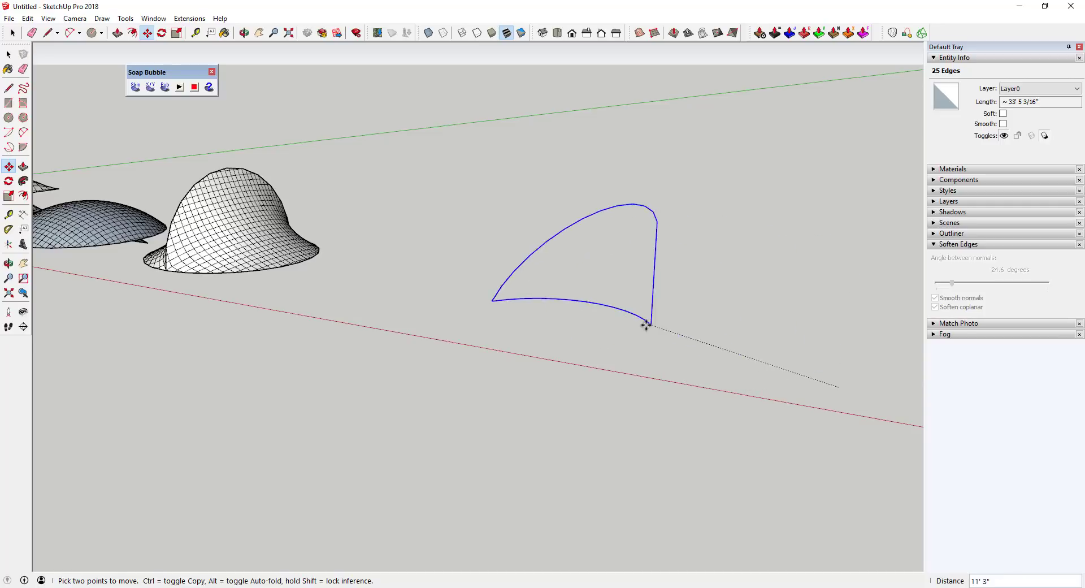
pyautogui.click(600, 351)
pyautogui.moveTo(601, 351); pyautogui.dragTo(503, 370, button='middle')
pyautogui.scroll(-3, 455, 402)
pyautogui.press('space')
# Step: Generate a soap skin across the moved arc outline
pyautogui.scroll(6, 360, 368)
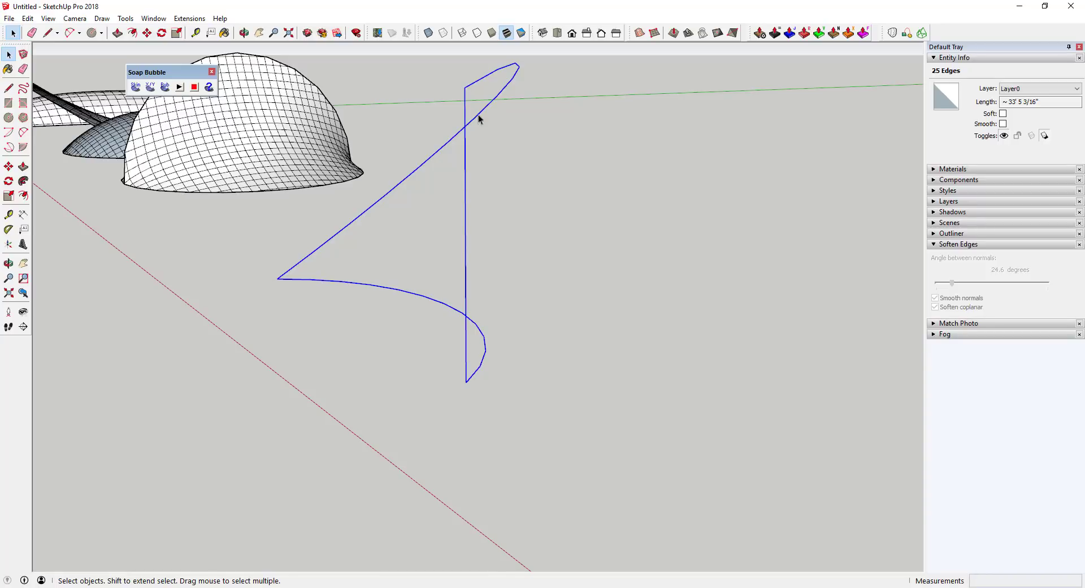
pyautogui.moveTo(650, 369); pyautogui.dragTo(586, 404, button='middle')
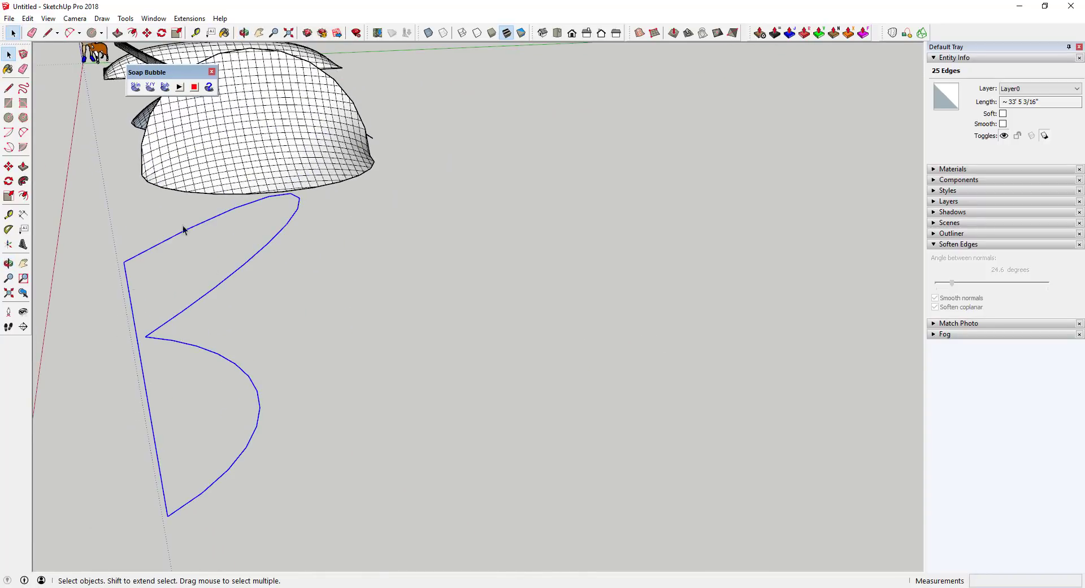
pyautogui.moveTo(273, 260); pyautogui.dragTo(732, 333, button='middle')
pyautogui.scroll(2, 731, 296)
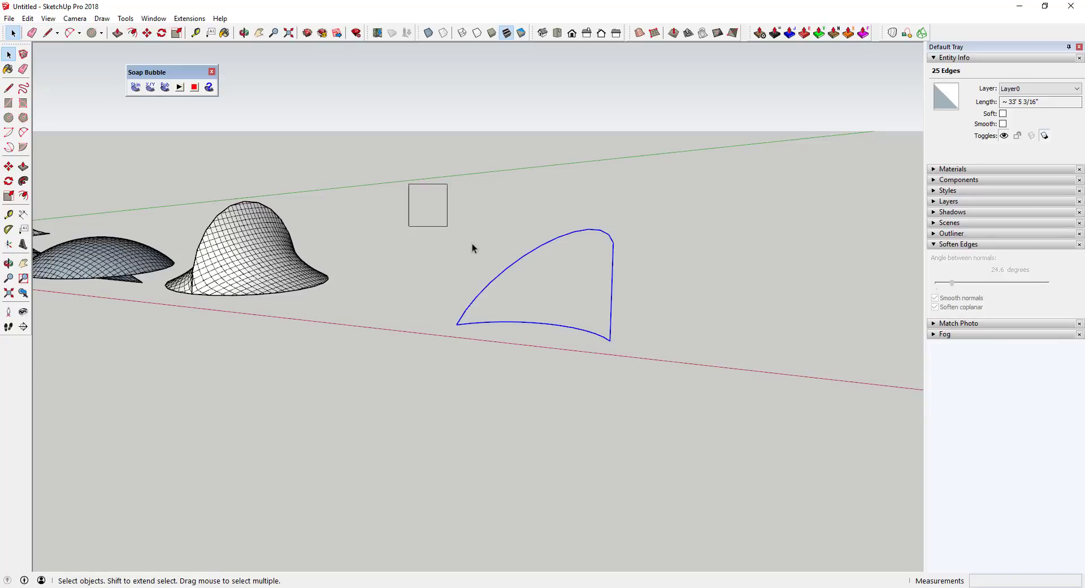
pyautogui.click(136, 87)
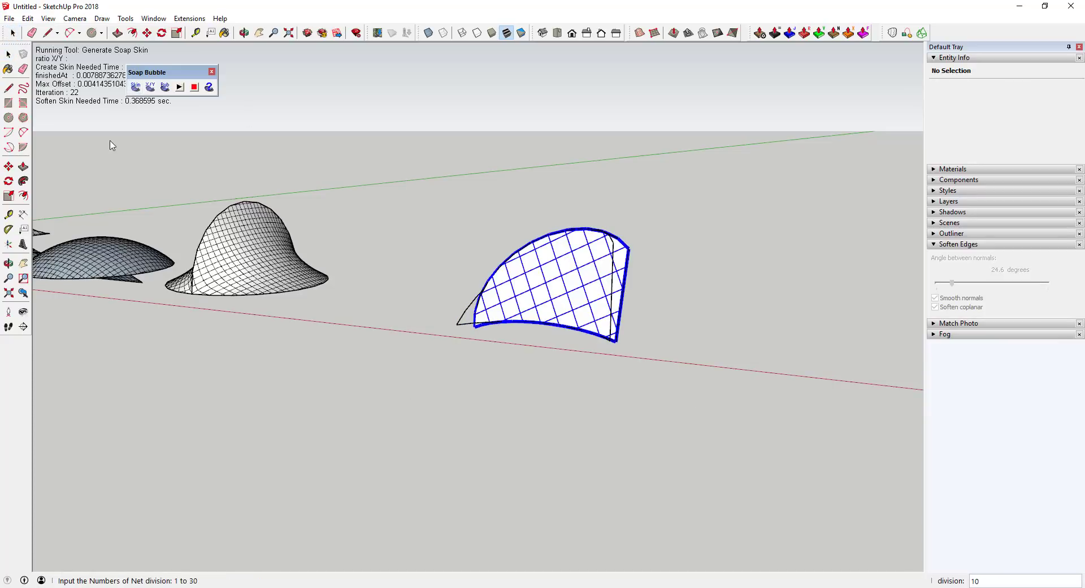
pyautogui.press('Return')
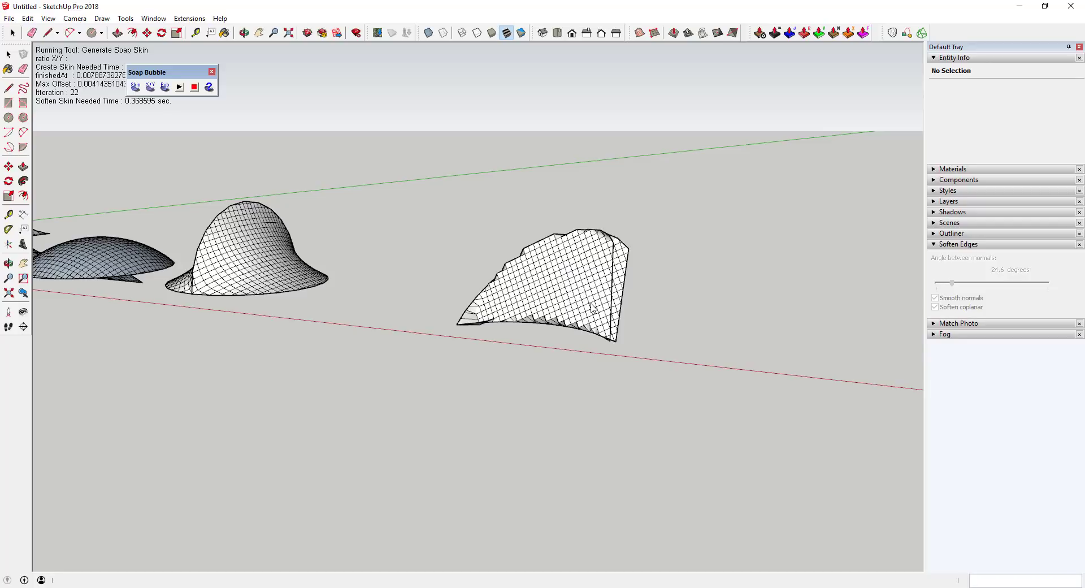
pyautogui.moveTo(592, 307); pyautogui.dragTo(591, 335, button='middle')
pyautogui.scroll(-3, 591, 335)
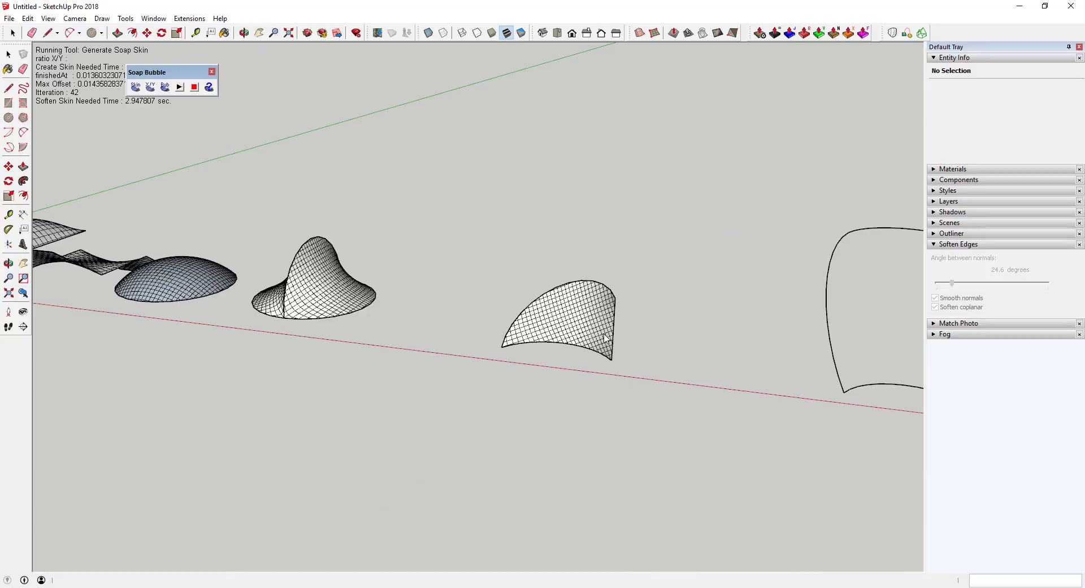
# Step: Turn the new skin group into a component named Fin
pyautogui.press('q')
pyautogui.press('space')
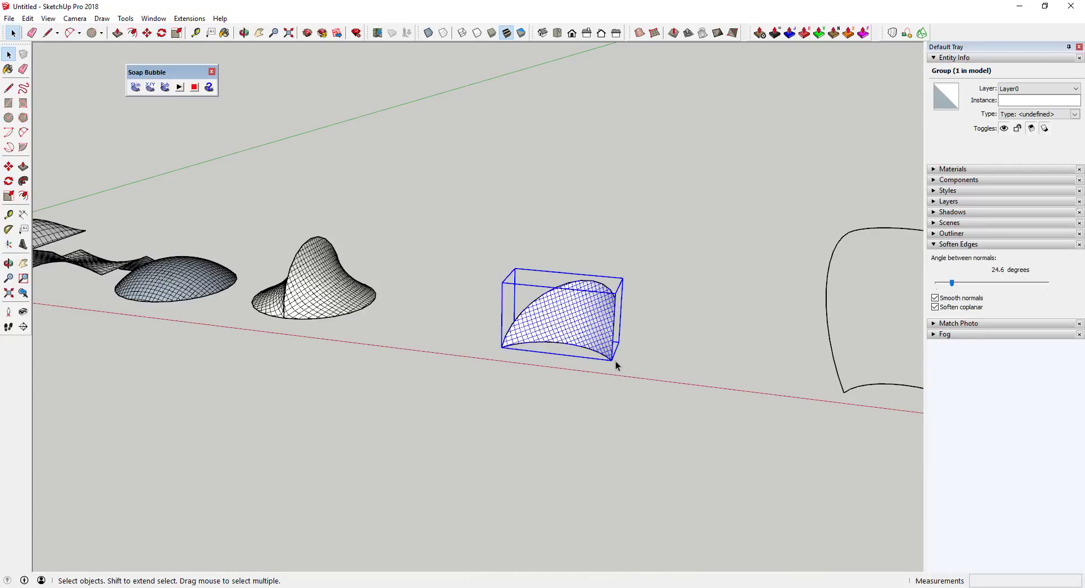
pyautogui.scroll(-3, 632, 344)
pyautogui.scroll(4, 633, 344)
pyautogui.moveTo(678, 346); pyautogui.dragTo(605, 339, button='middle')
pyautogui.rightClick(542, 320)
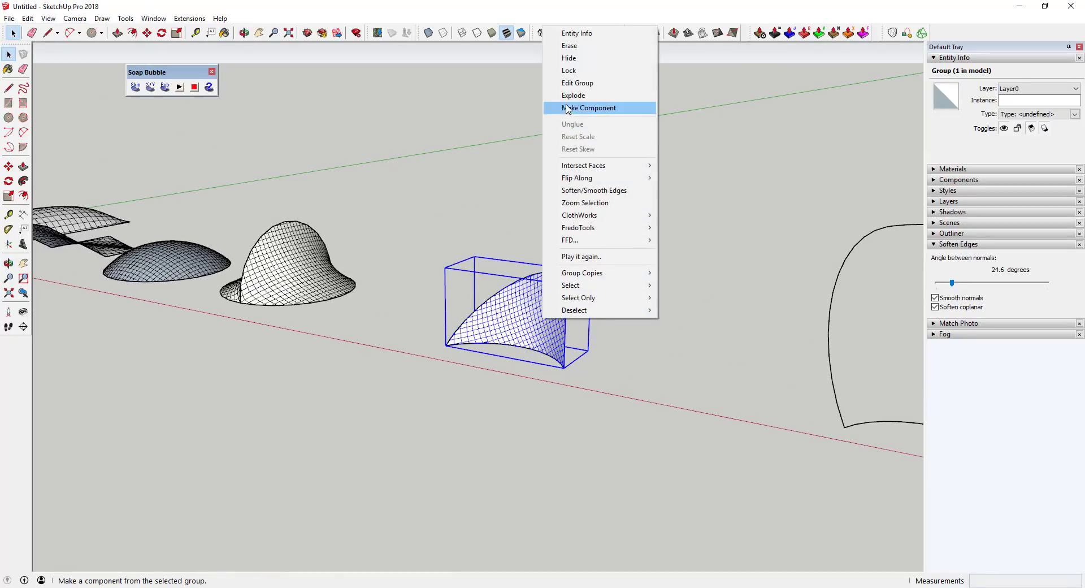
pyautogui.click(588, 109)
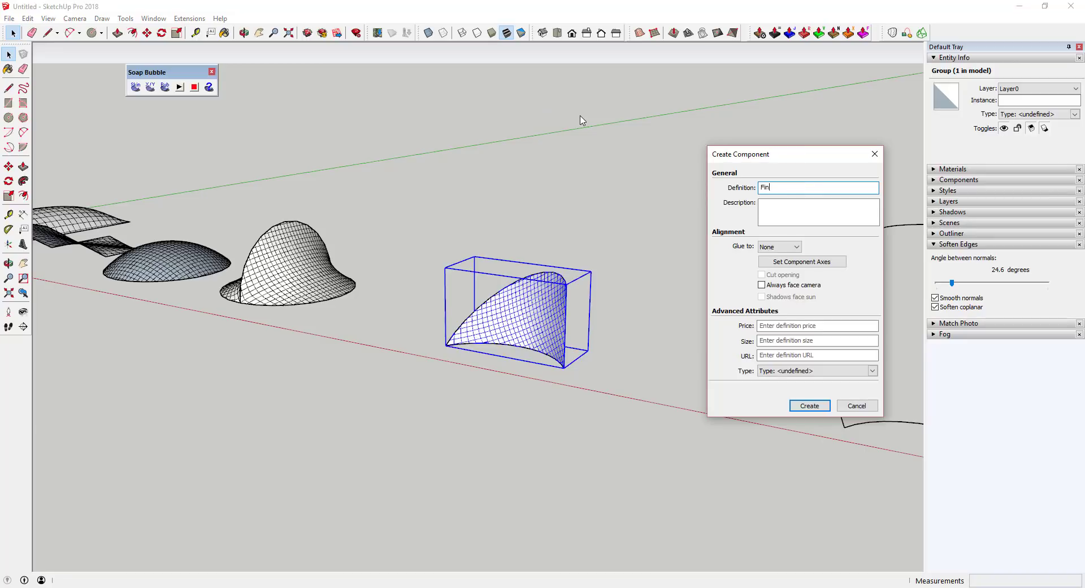
pyautogui.press('Return')
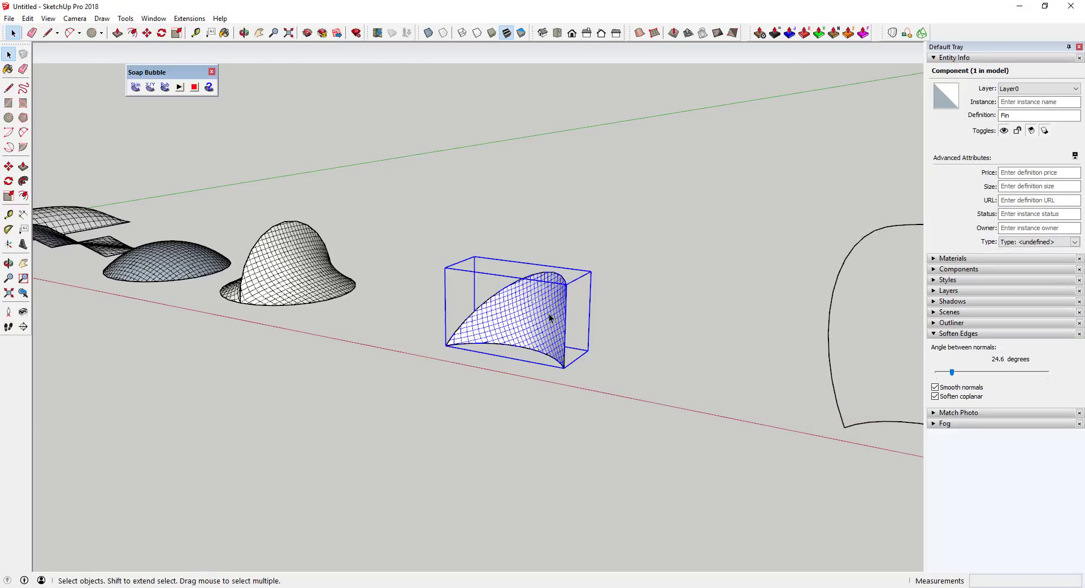
# Step: Rotate a copy of the Fin component by 35 degrees around its lower corner and repeat it as a radial array of 10 copies
pyautogui.scroll(2, 554, 337)
pyautogui.press('q')
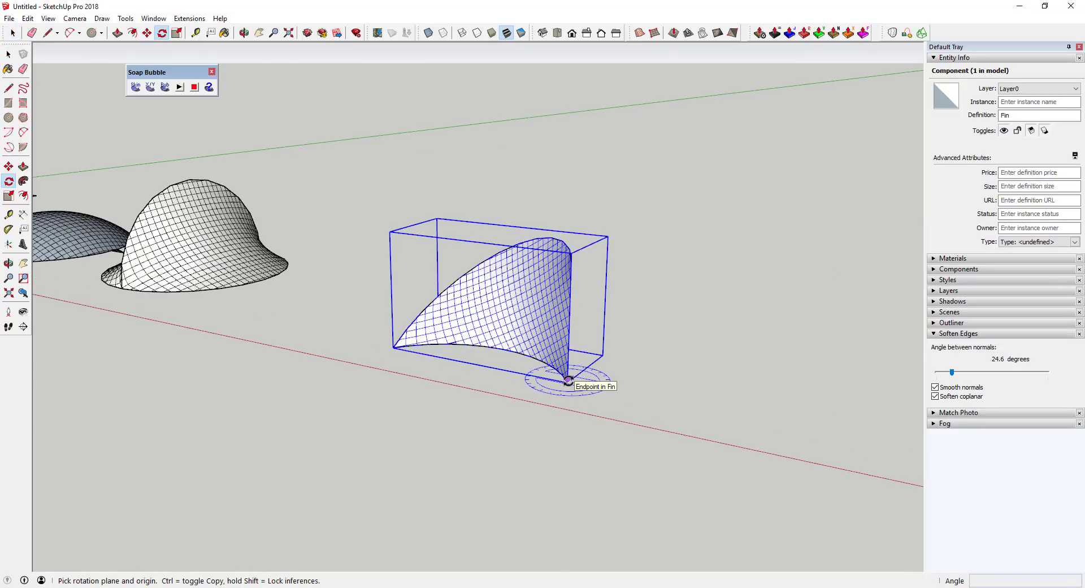
pyautogui.click(568, 379)
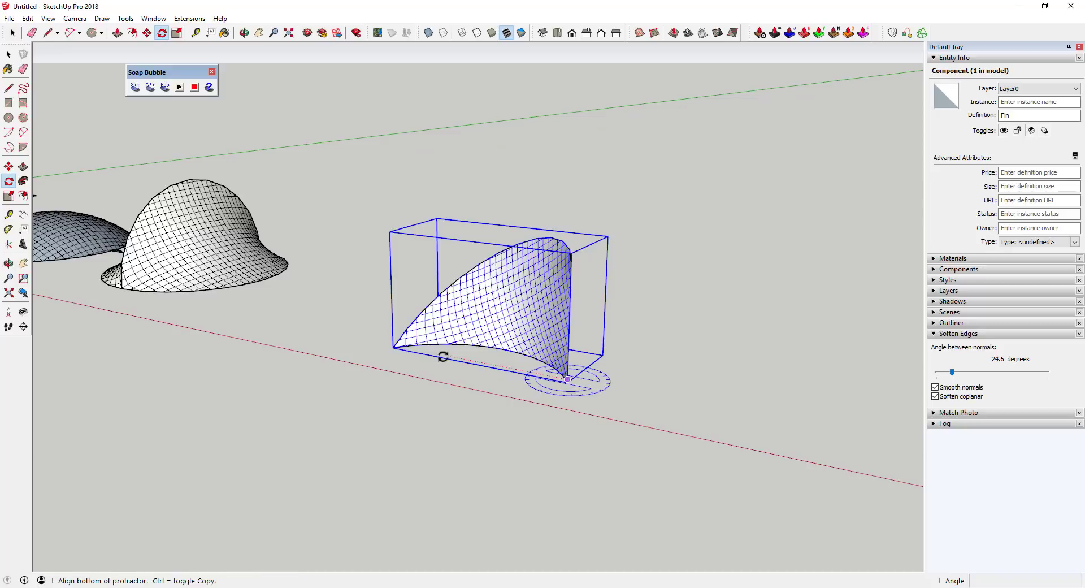
pyautogui.click(391, 345)
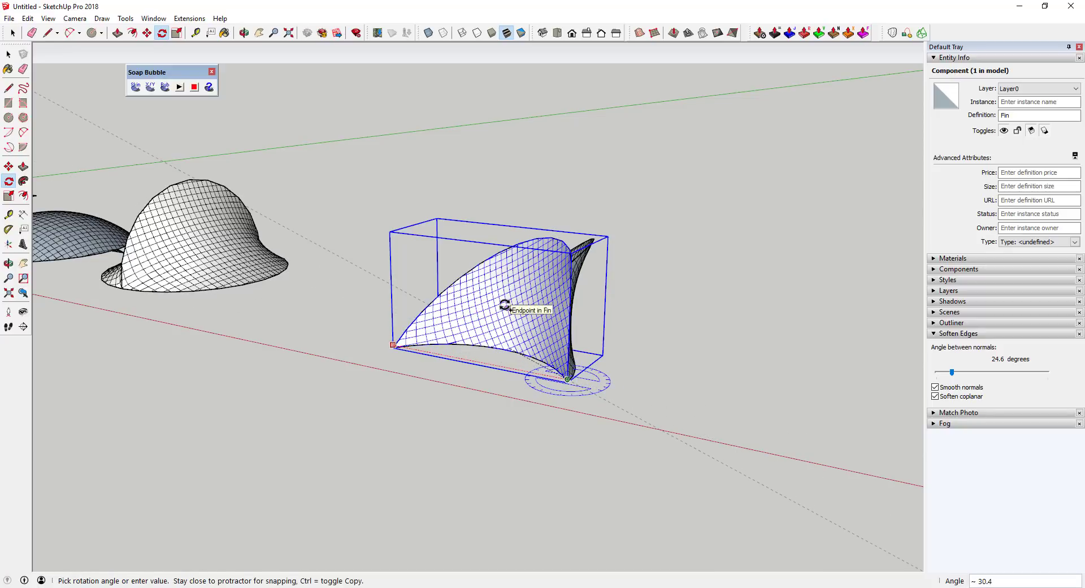
pyautogui.write('35')
pyautogui.press('Return')
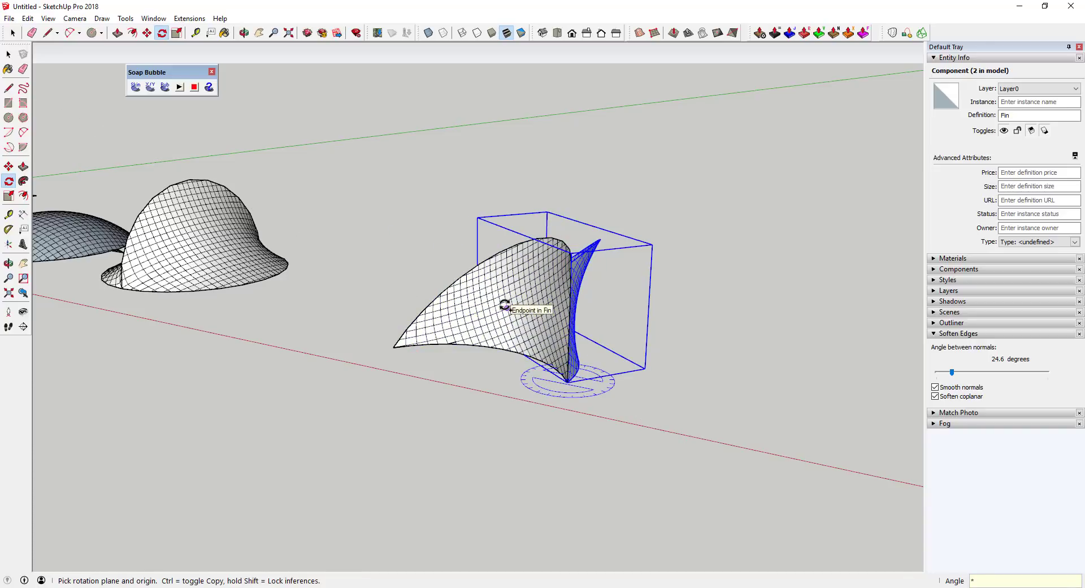
pyautogui.write('*10')
pyautogui.press('Return')
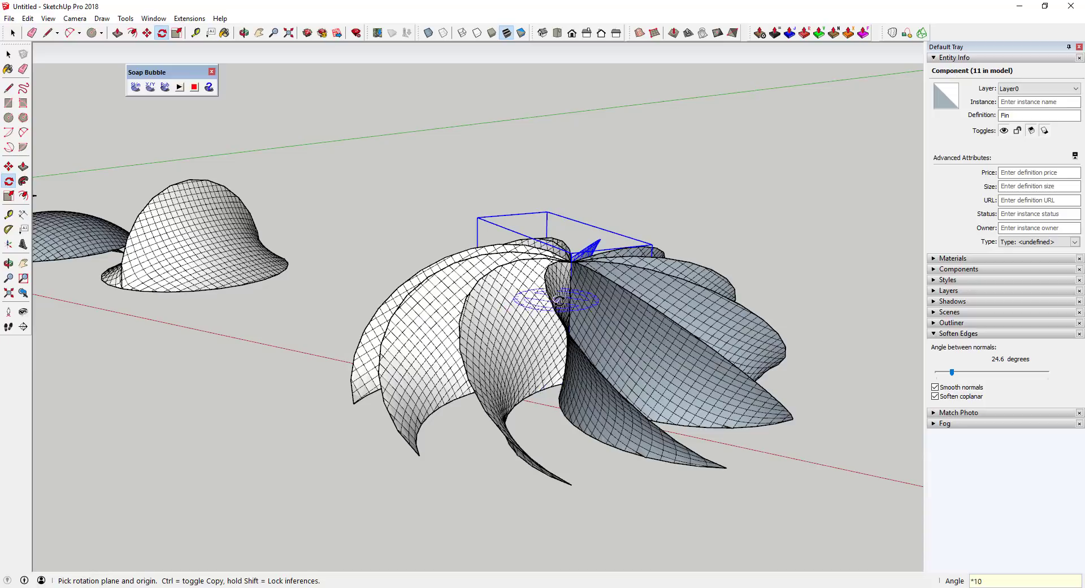
# Step: Erase the overlapping fin where the radial array closes on itself
pyautogui.moveTo(558, 301)
pyautogui.mouseDown(button='middle')
pyautogui.moveTo(545, 482)
pyautogui.moveTo(334, 506)
pyautogui.moveTo(515, 336)
pyautogui.mouseUp(button='middle')
pyautogui.press('e')
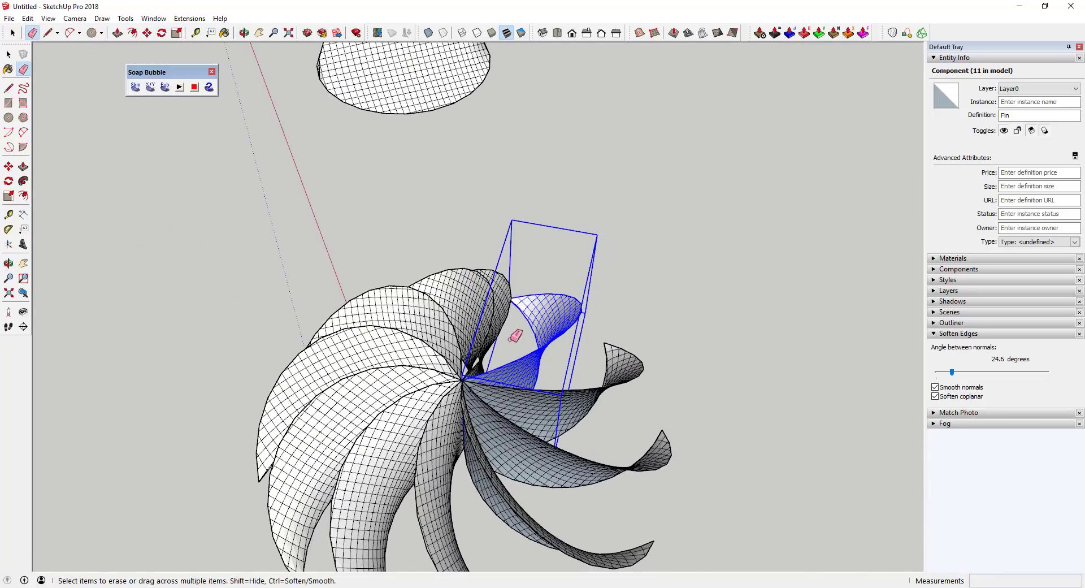
pyautogui.click(512, 325)
pyautogui.scroll(-3, 514, 317)
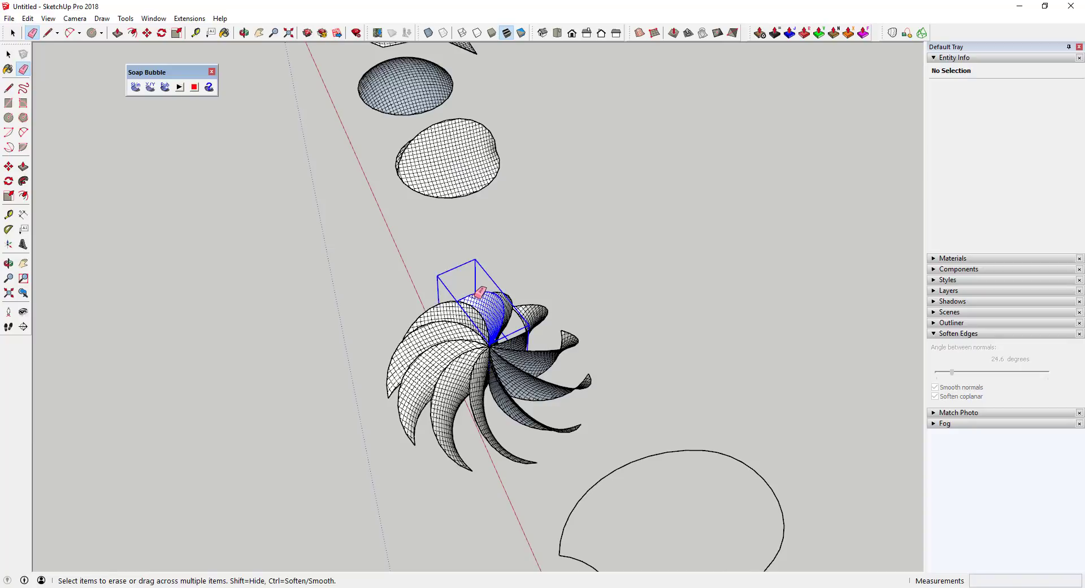
pyautogui.press('space')
# Step: Select all edges of the large arc outline beyond the radial fin array
pyautogui.moveTo(469, 305)
pyautogui.mouseDown(button='middle')
pyautogui.moveTo(702, 562)
pyautogui.moveTo(672, 435)
pyautogui.moveTo(691, 398)
pyautogui.moveTo(660, 315)
pyautogui.mouseUp(button='middle')
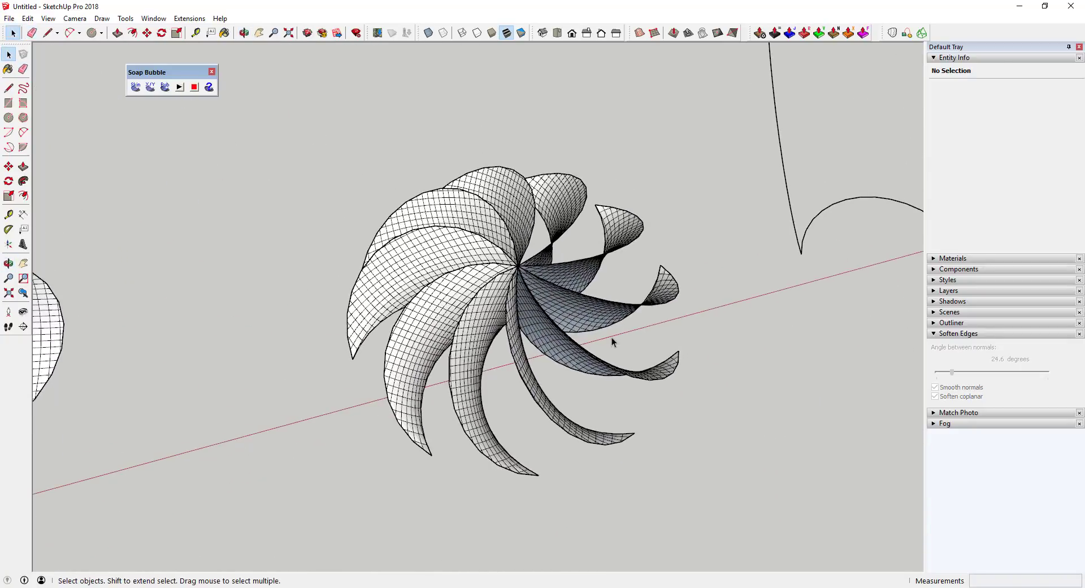
pyautogui.scroll(-1, 612, 339)
pyautogui.scroll(-4, 675, 339)
pyautogui.moveTo(643, 375); pyautogui.dragTo(593, 418, button='middle')
pyautogui.scroll(3, 553, 404)
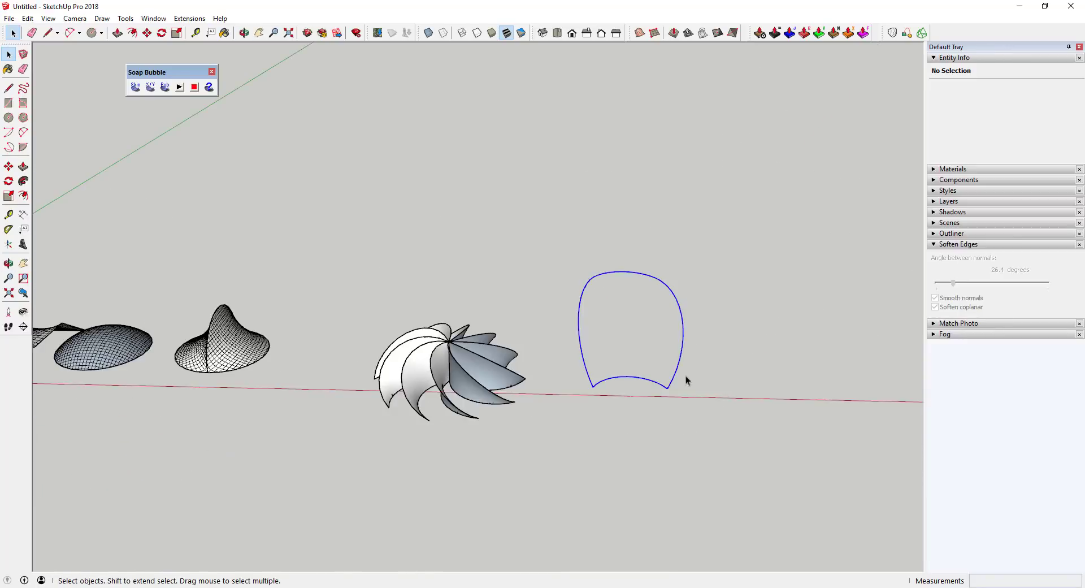
pyautogui.moveTo(686, 375); pyautogui.dragTo(503, 544, button='middle')
pyautogui.moveTo(319, 264); pyautogui.dragTo(861, 300)
pyautogui.press('space')
pyautogui.press('o')
pyautogui.press('space')
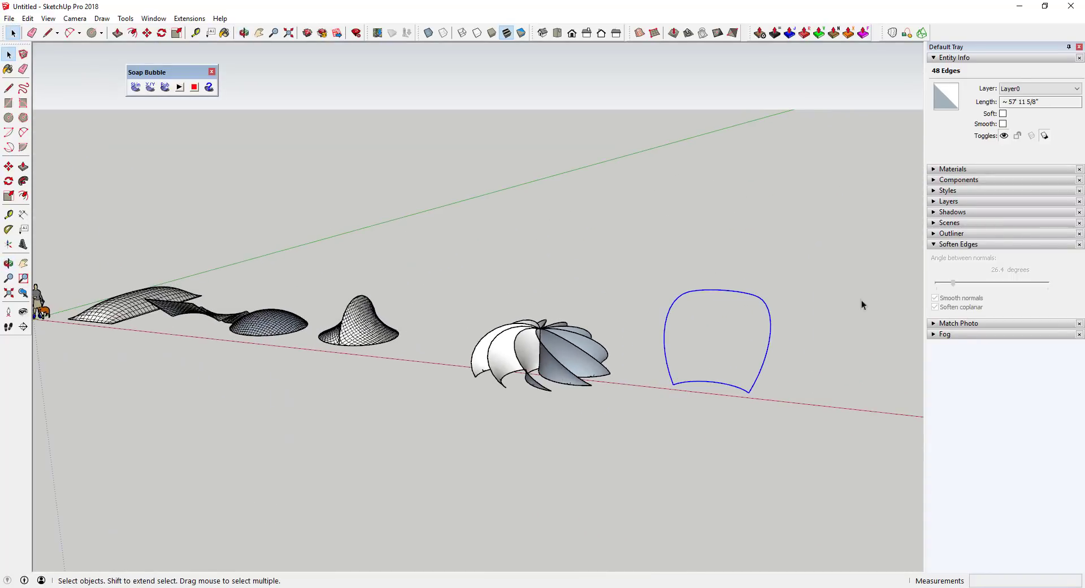
pyautogui.click(922, 33)
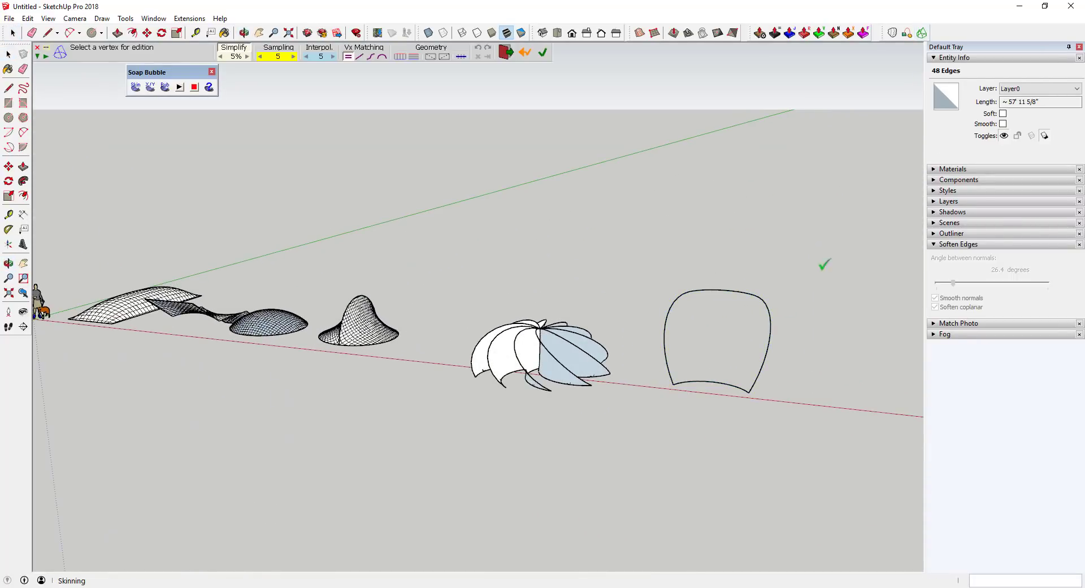
pyautogui.rightClick(700, 318)
pyautogui.click(726, 353)
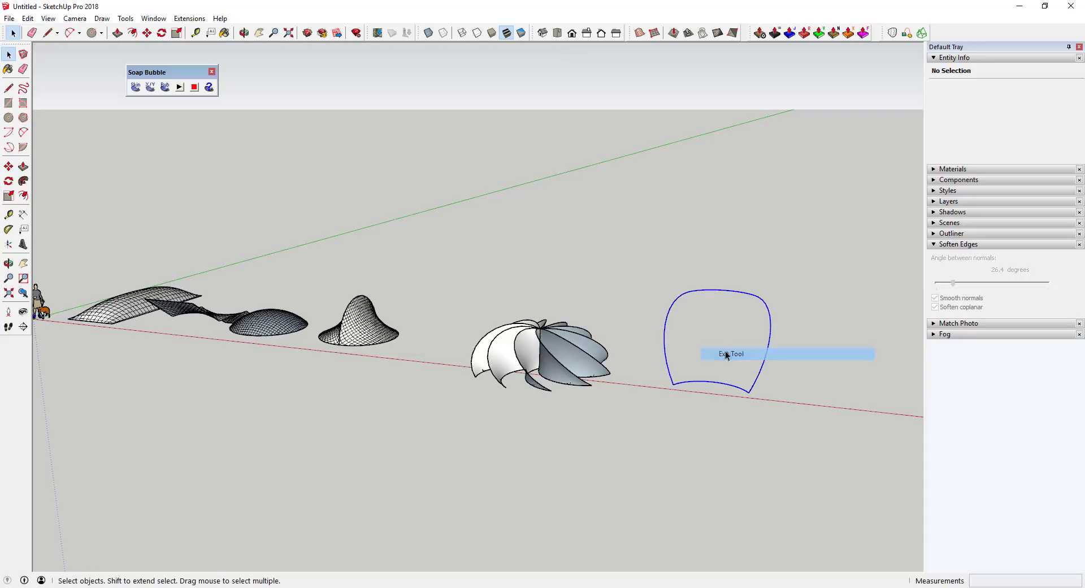
# Step: Generate a soap skin across the large arc outline with a net division of 30
pyautogui.scroll(5, 835, 398)
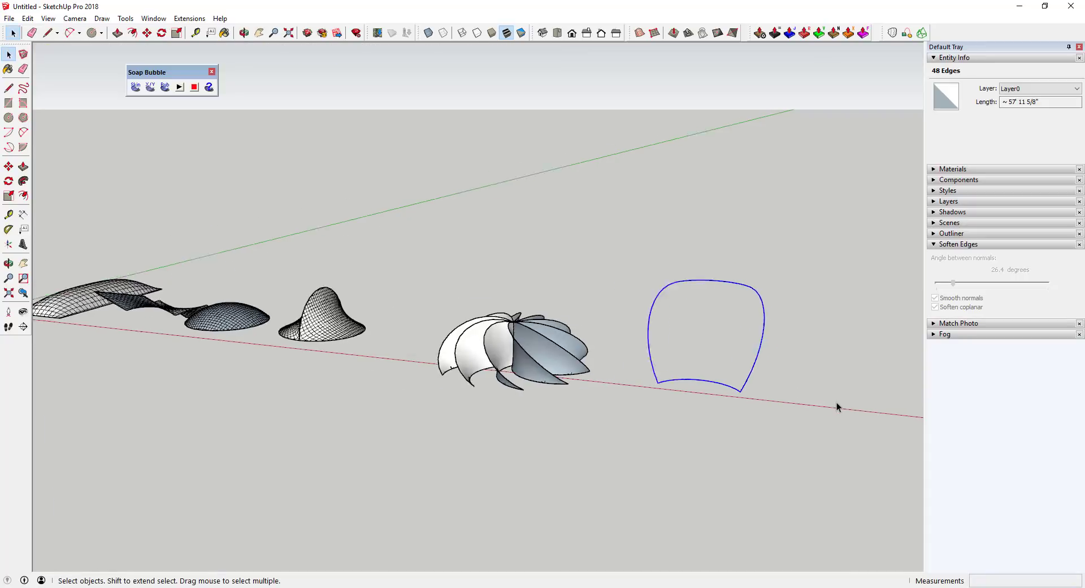
pyautogui.click(135, 86)
pyautogui.write('30')
pyautogui.press('Return')
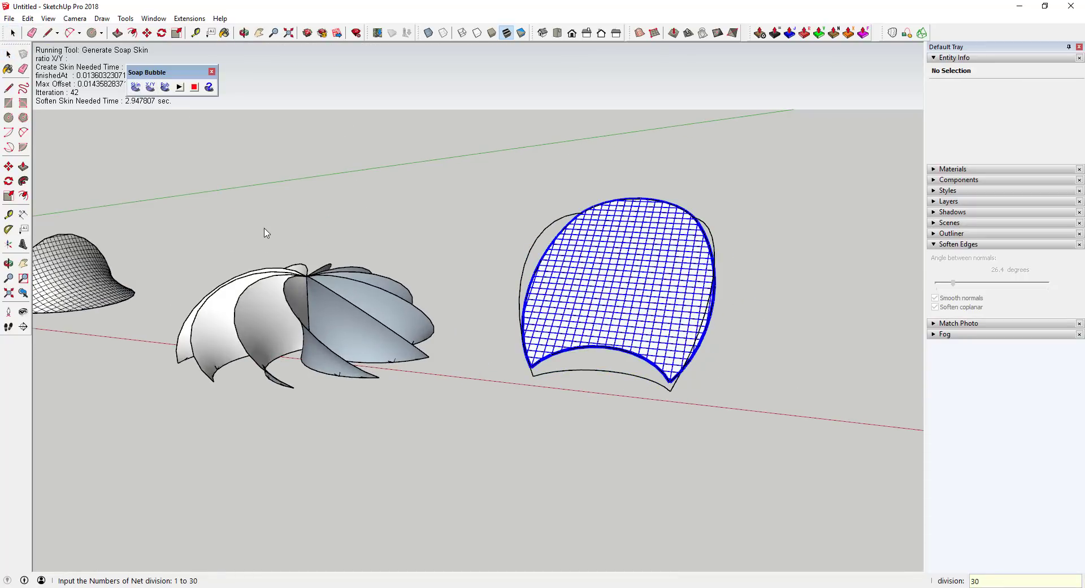
pyautogui.press('Return')
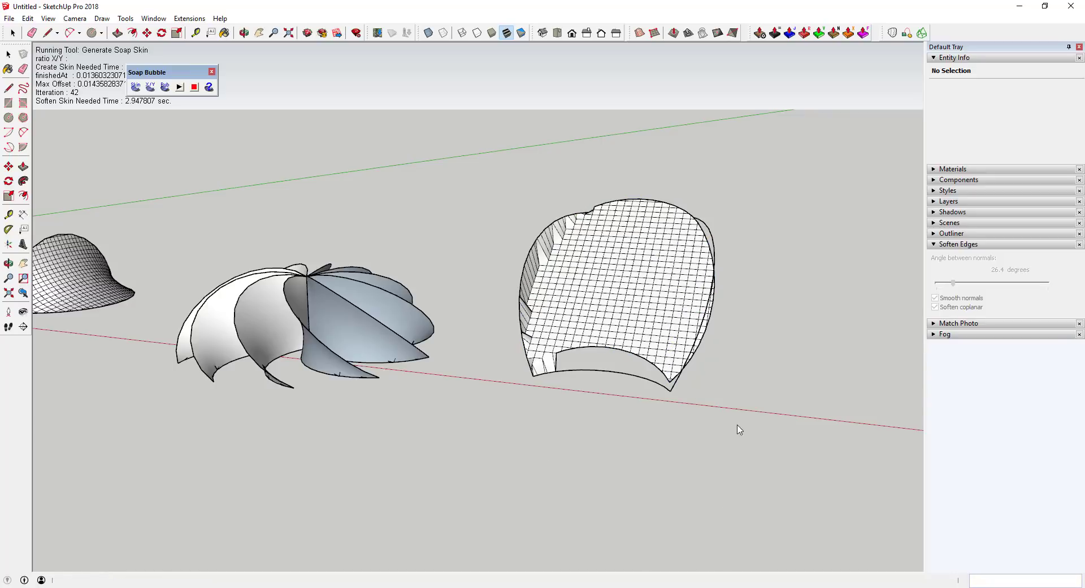
pyautogui.moveTo(846, 300); pyautogui.dragTo(705, 342, button='middle')
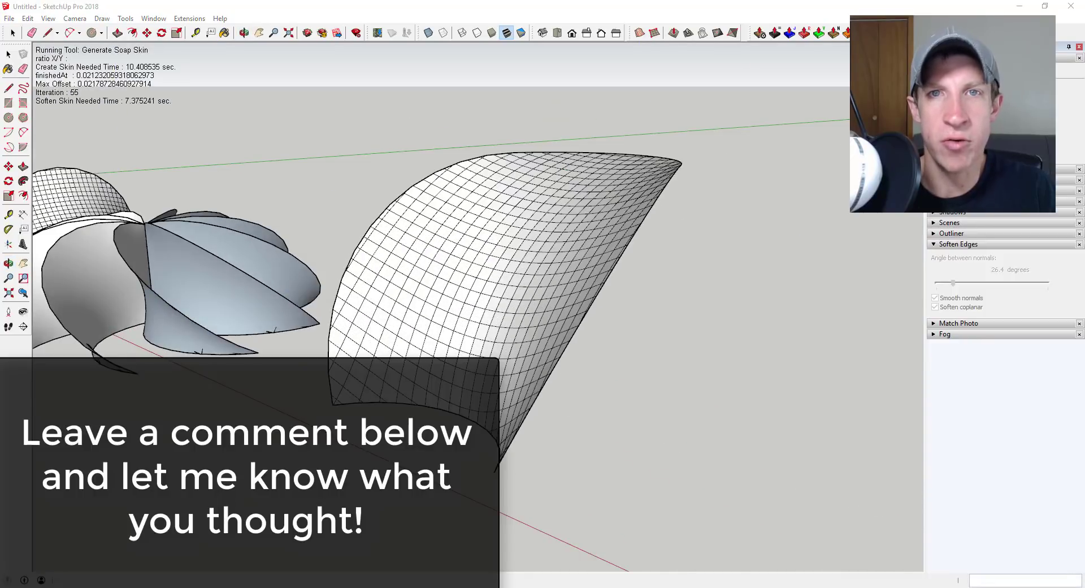